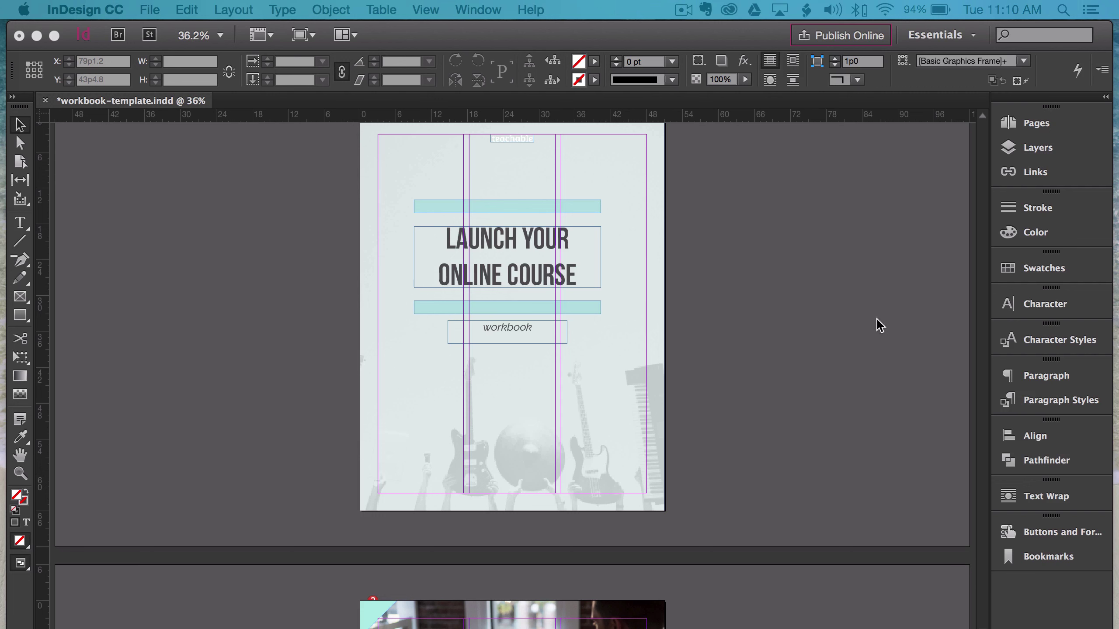
Open A-Master from the Pages panel, browse the pages from page 2, then return to A-Master
left_click(1088, 129)
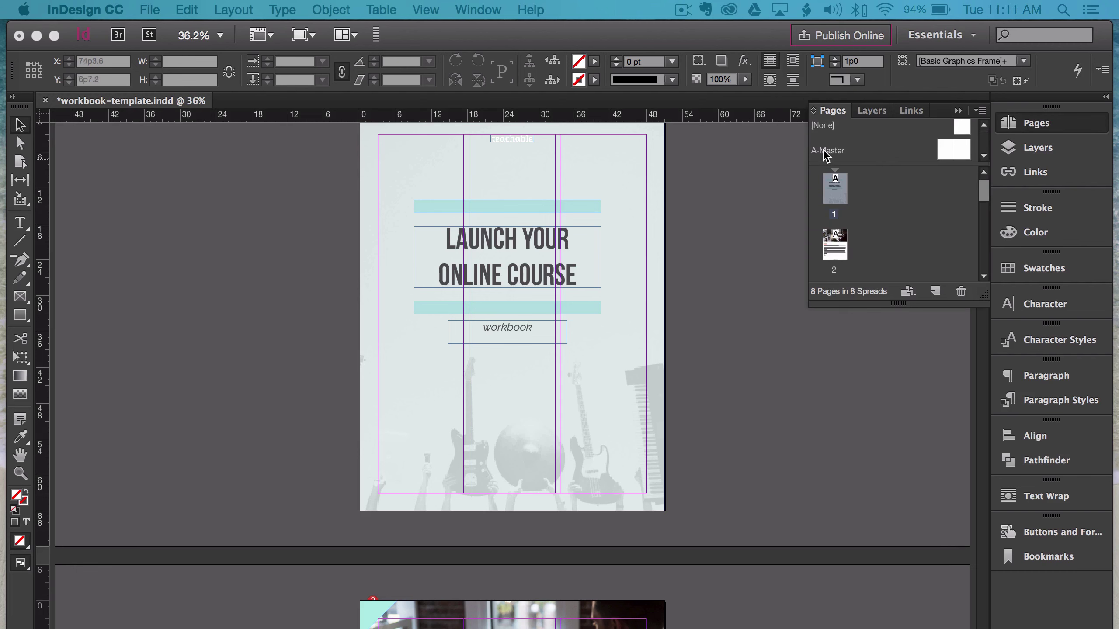
double_click(950, 154)
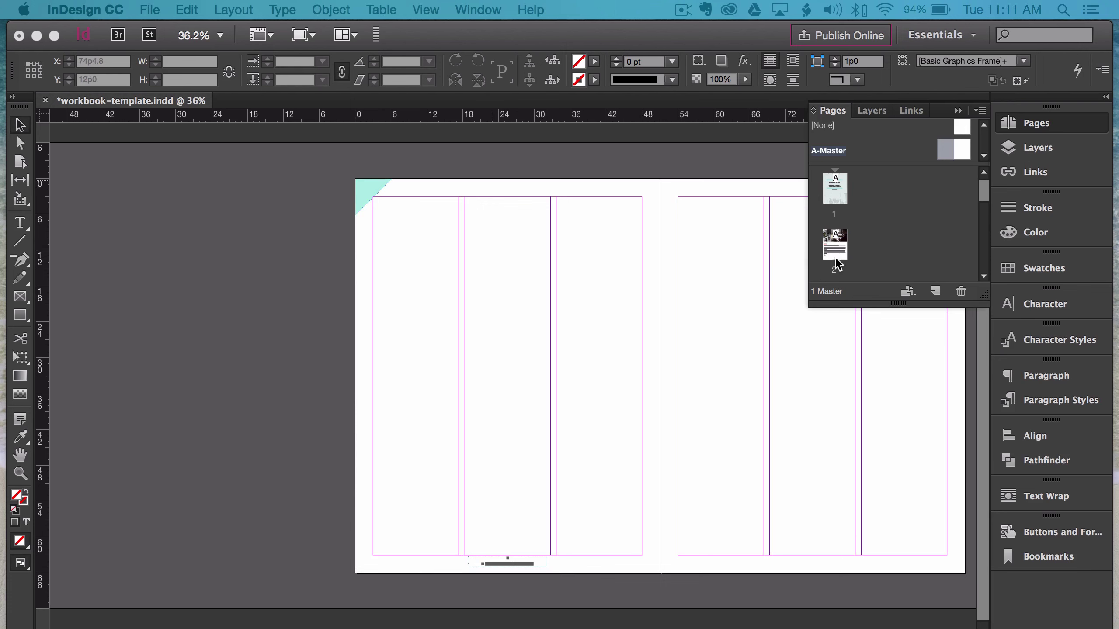
double_click(835, 245)
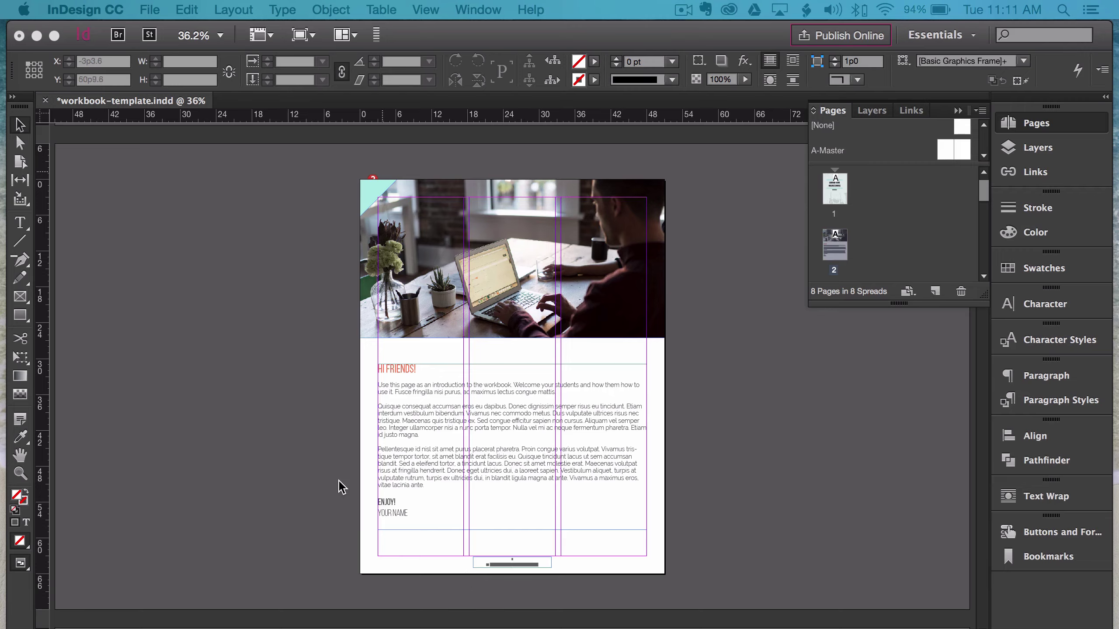
scroll(344, 485, "down", 15)
scroll(356, 480, "down", 5)
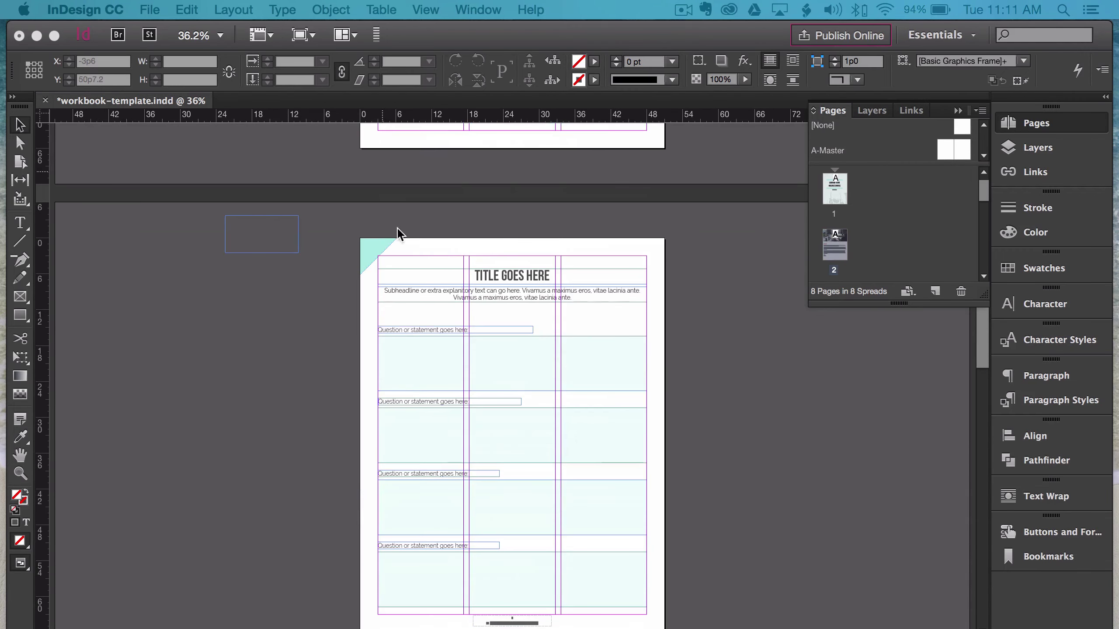
scroll(595, 445, "down", 4)
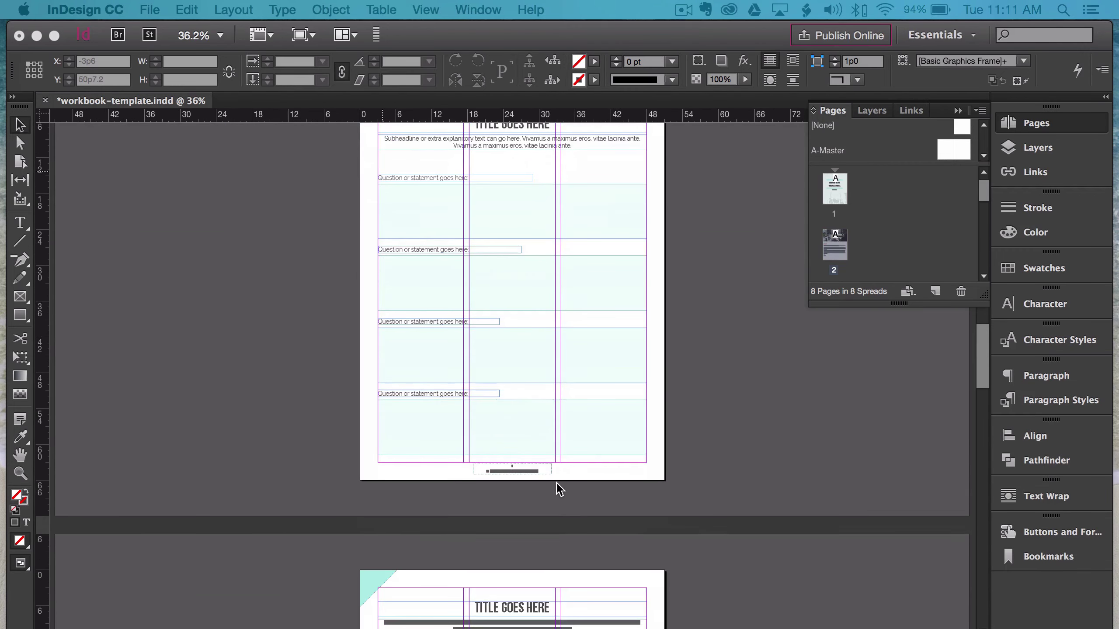
scroll(624, 269, "down", 15)
scroll(682, 248, "up", 3)
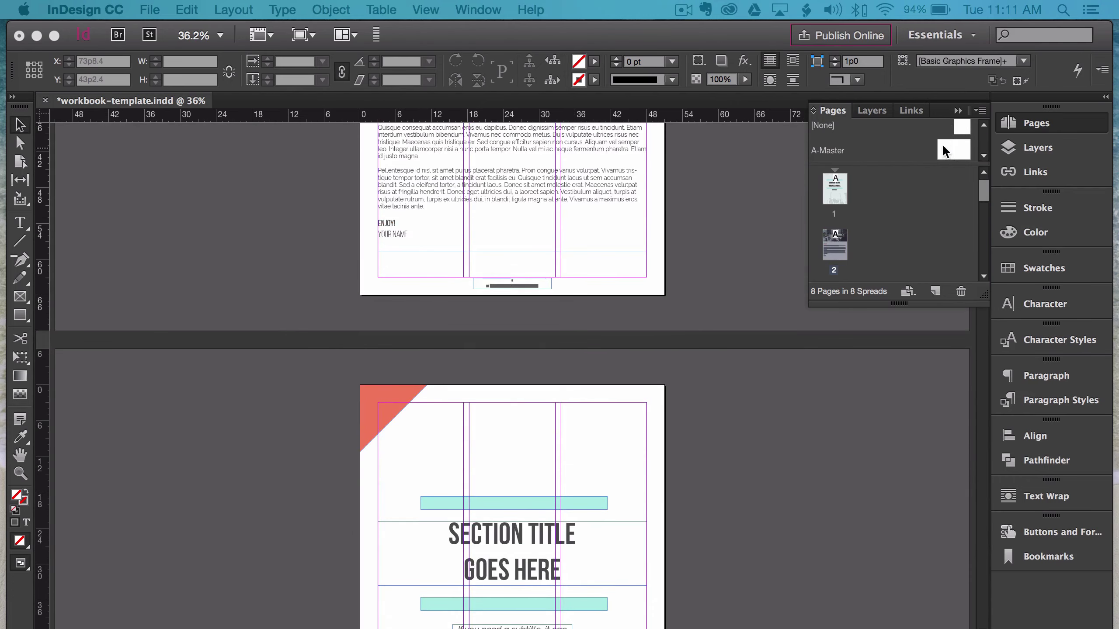
double_click(951, 151)
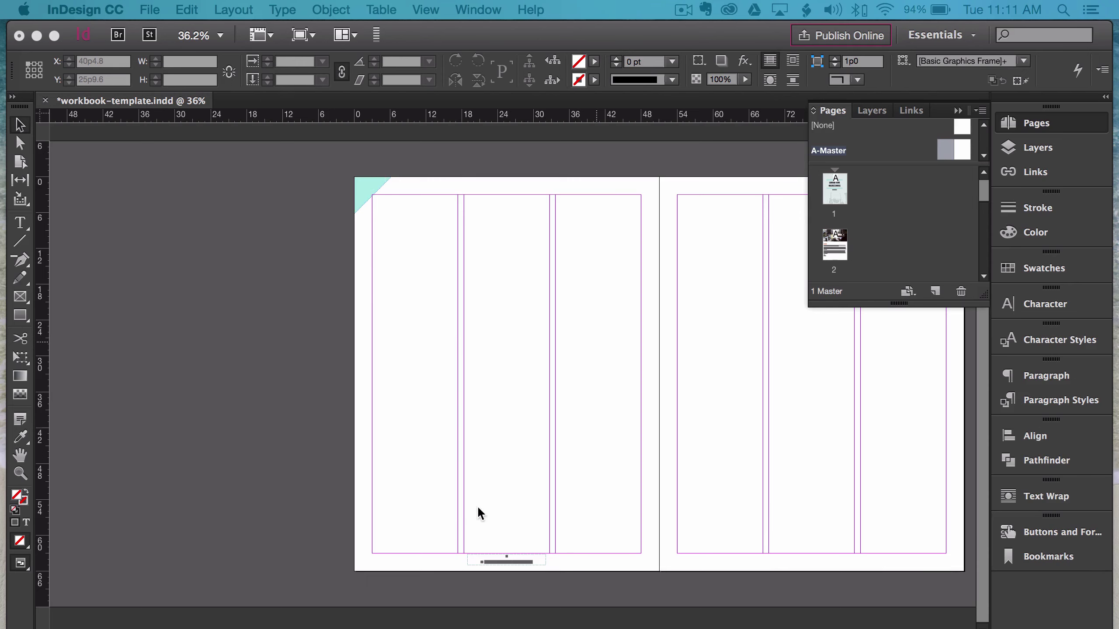
Zoom in closely on the A-Master footer text and hide the Pages panel
left_click(20, 473)
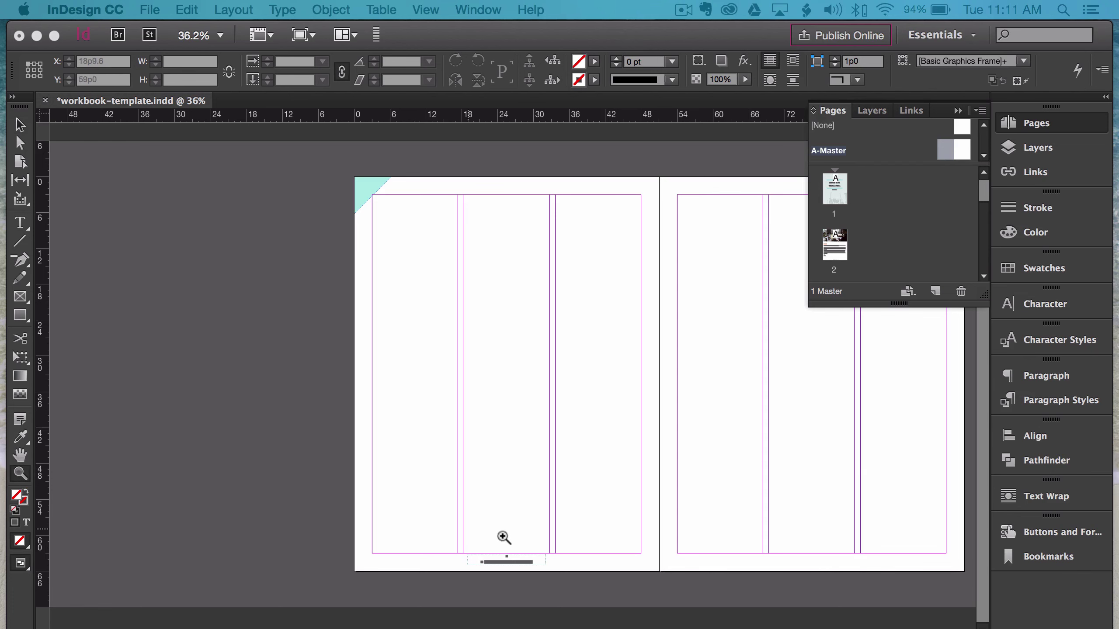
left_click(504, 535)
left_click(542, 539)
left_click(545, 534)
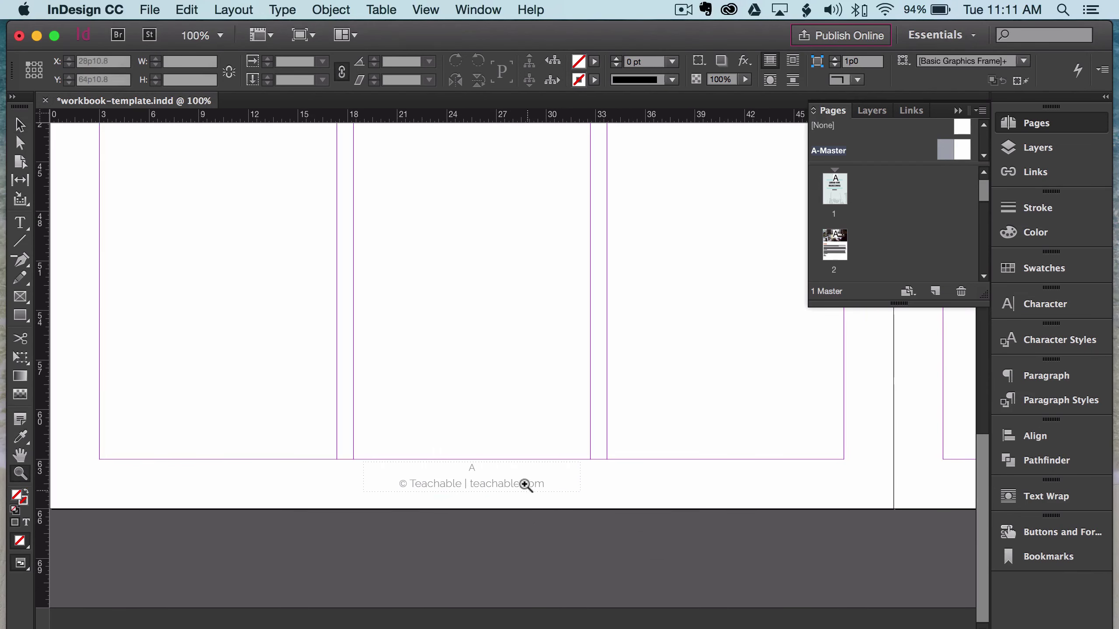
left_click(524, 485)
left_click(437, 424)
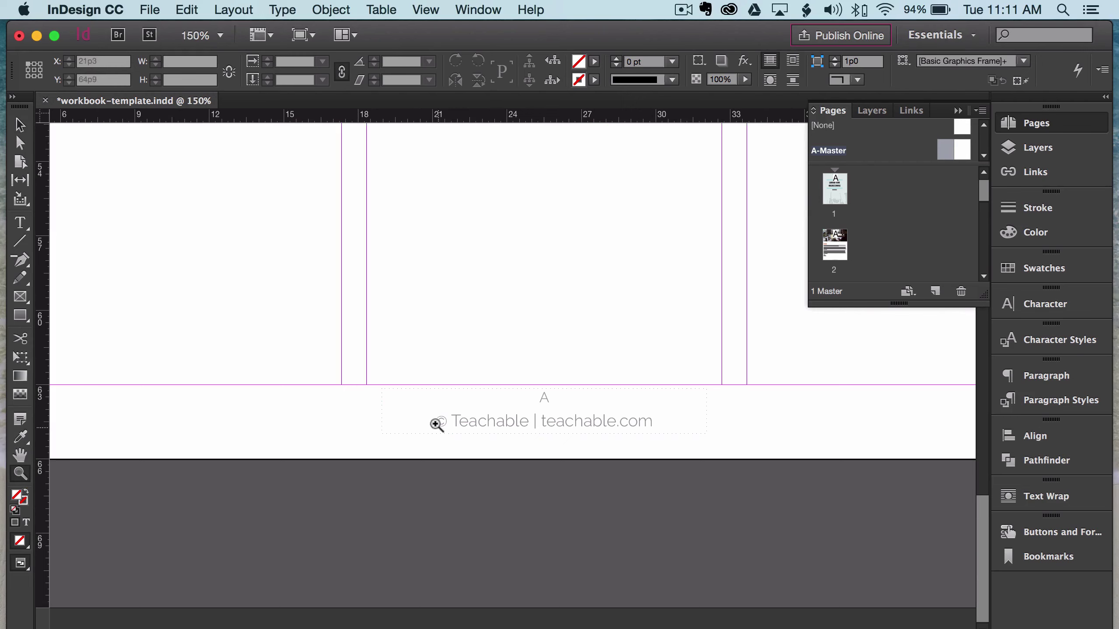
left_click(958, 111)
left_click(21, 124)
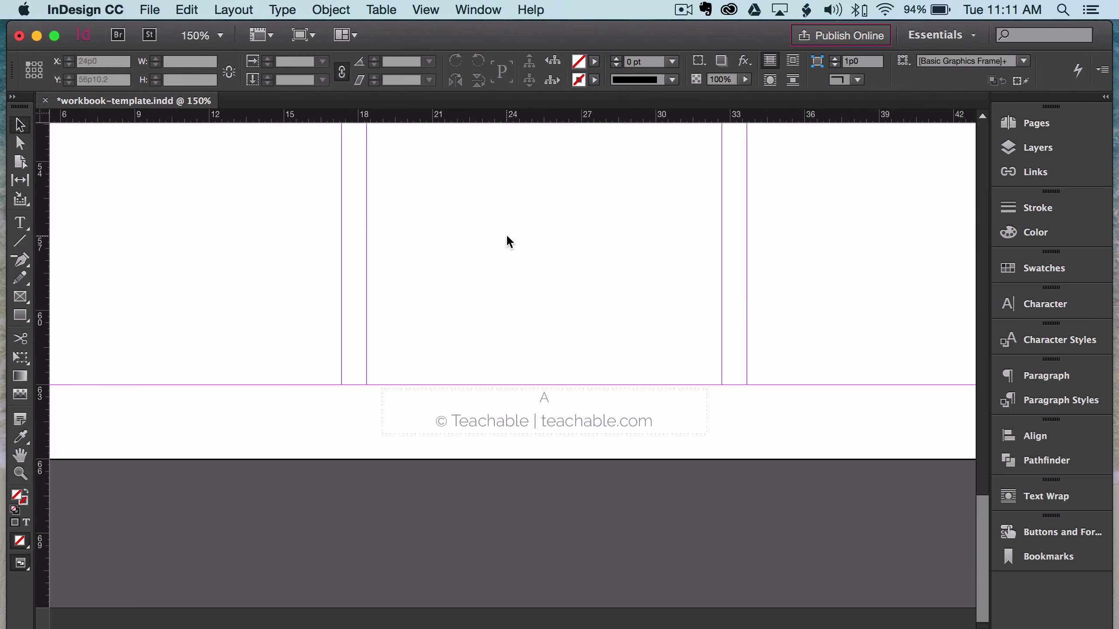
Replace the placeholder A above the footer with a Current Page Number marker and save
left_click(397, 395)
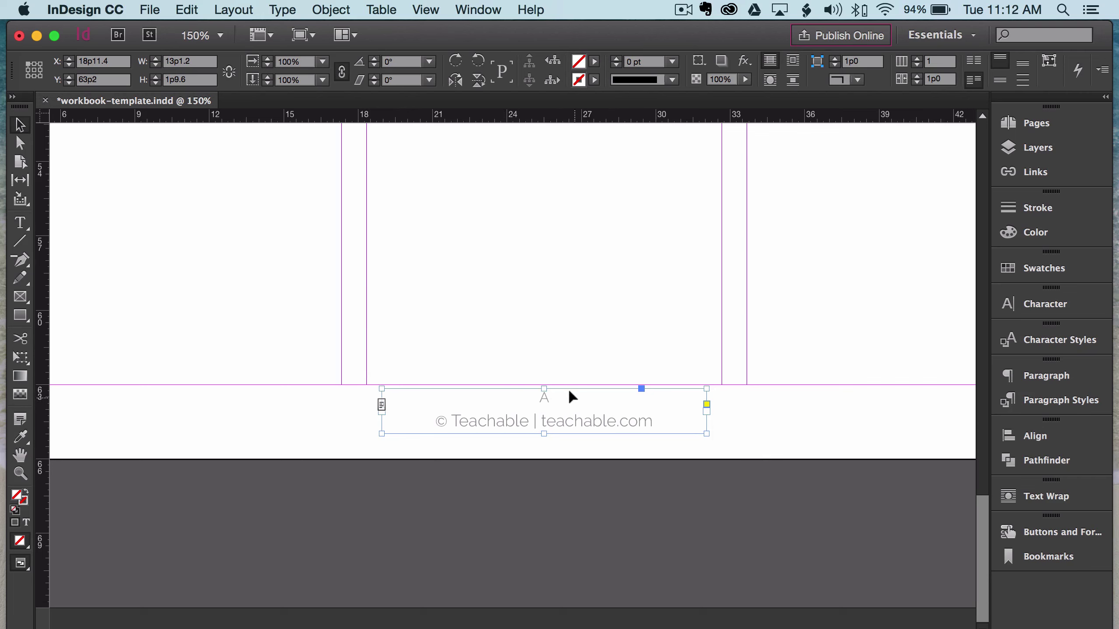
double_click(545, 399)
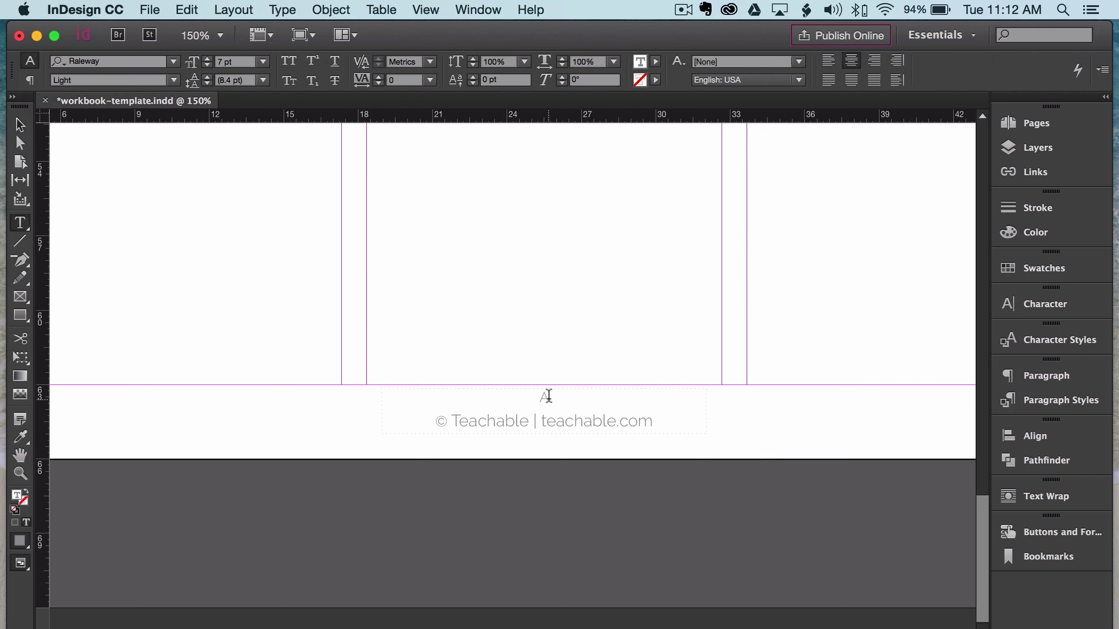
double_click(544, 399)
left_click_drag(552, 396, 524, 395)
left_click(282, 10)
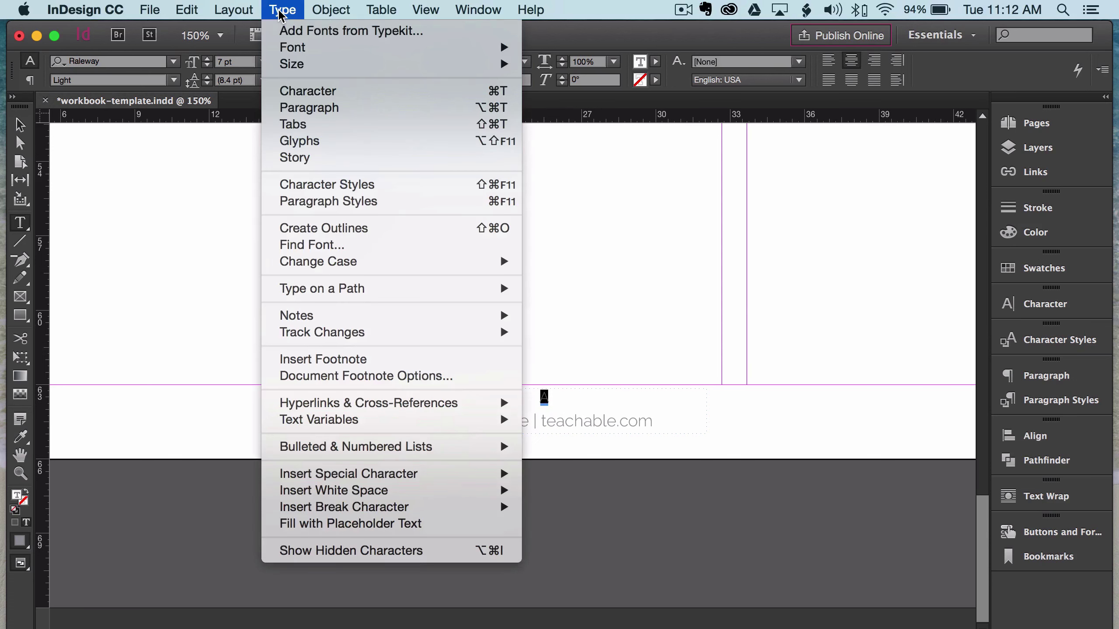
mouse_move(324, 316)
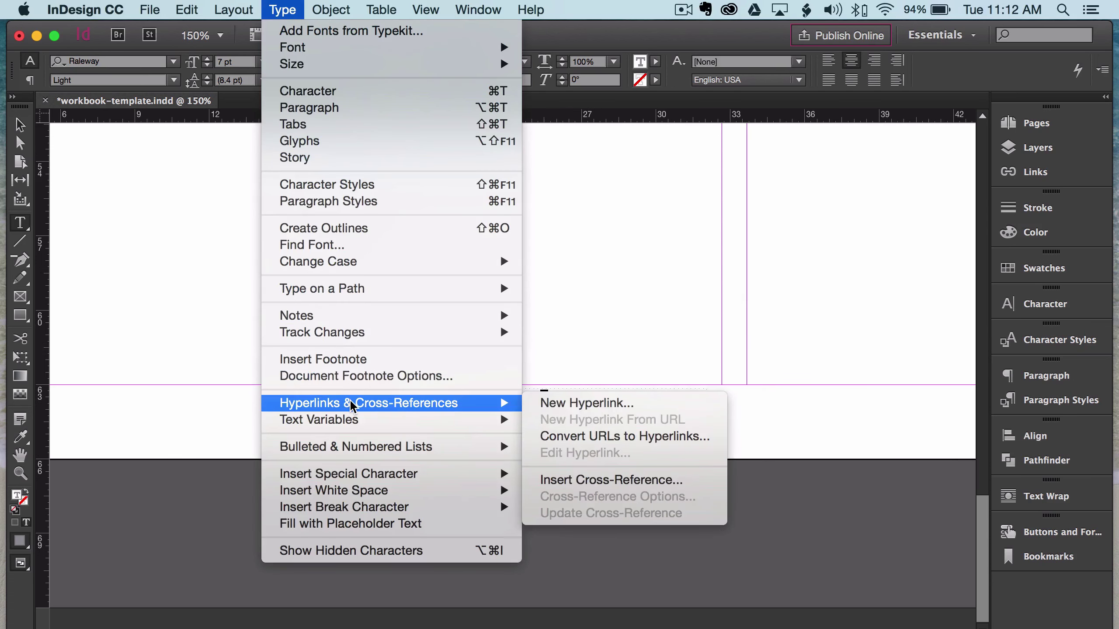
mouse_move(372, 476)
mouse_move(573, 490)
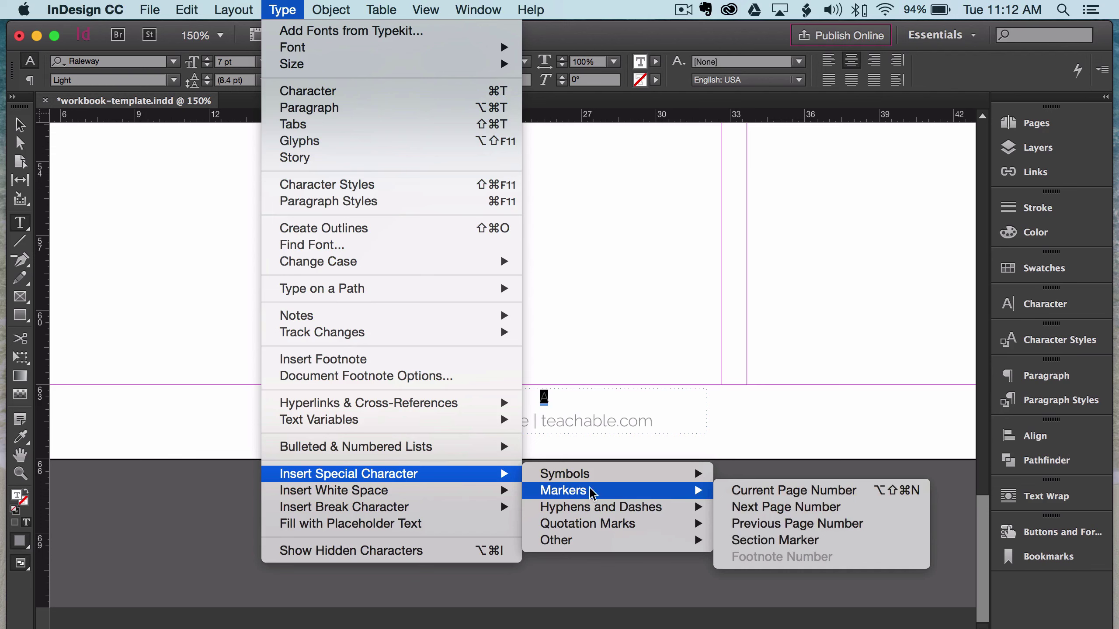
left_click(857, 492)
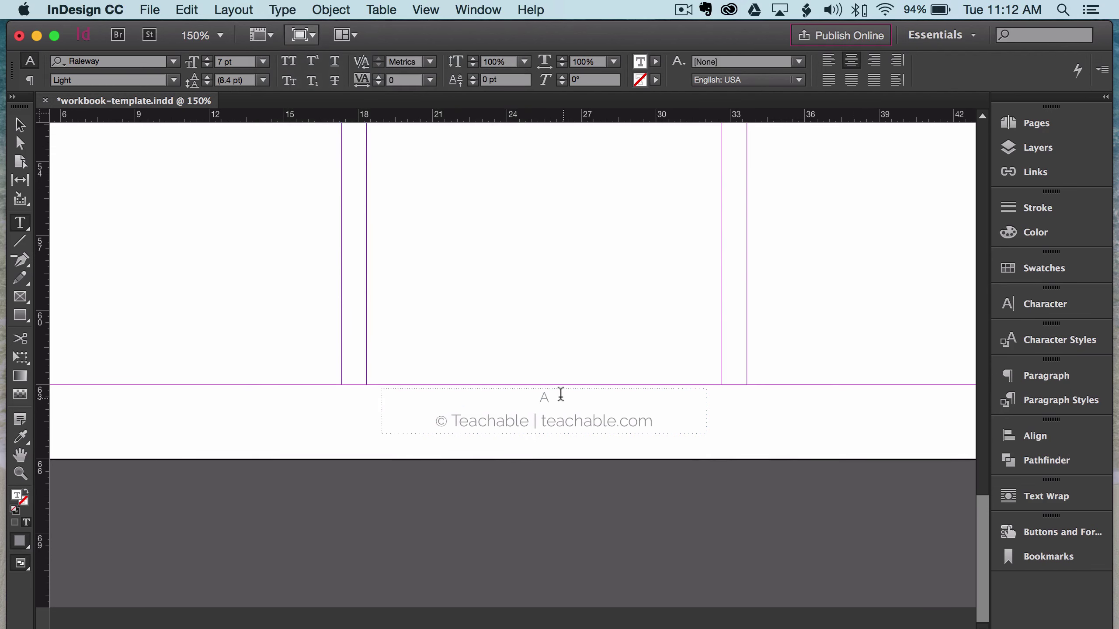
key("super+s")
left_click(1053, 124)
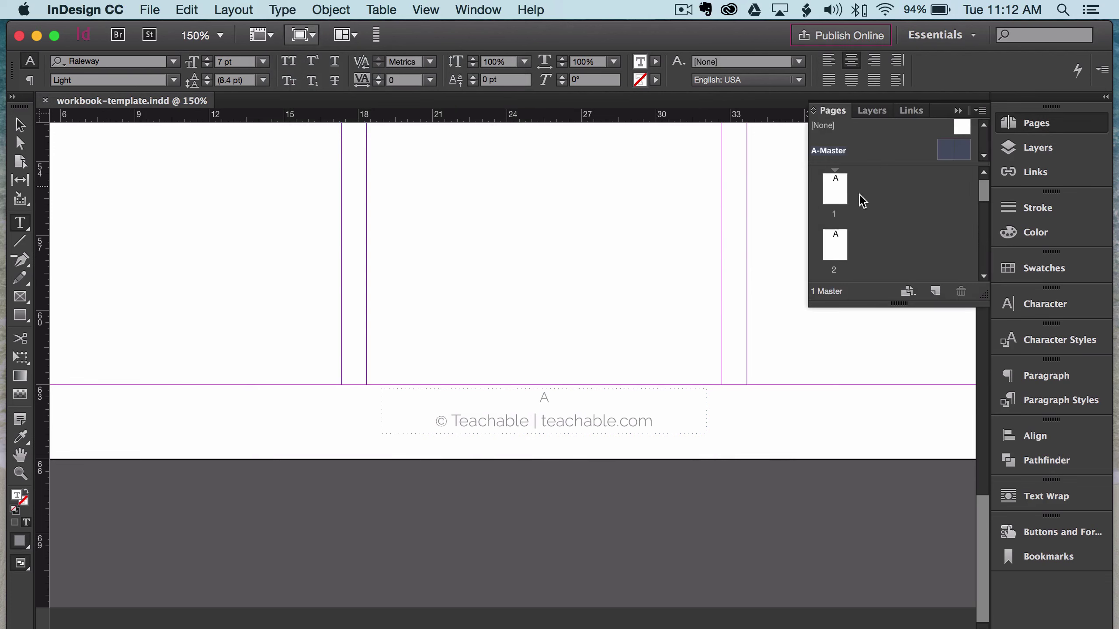
left_click(836, 247)
double_click(836, 247)
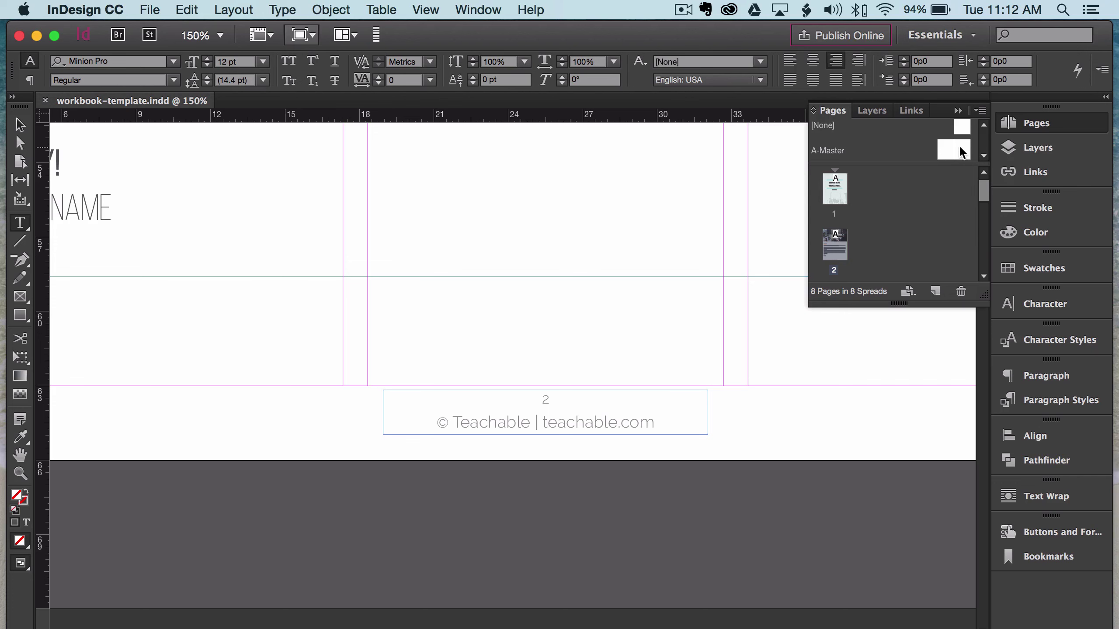
double_click(947, 154)
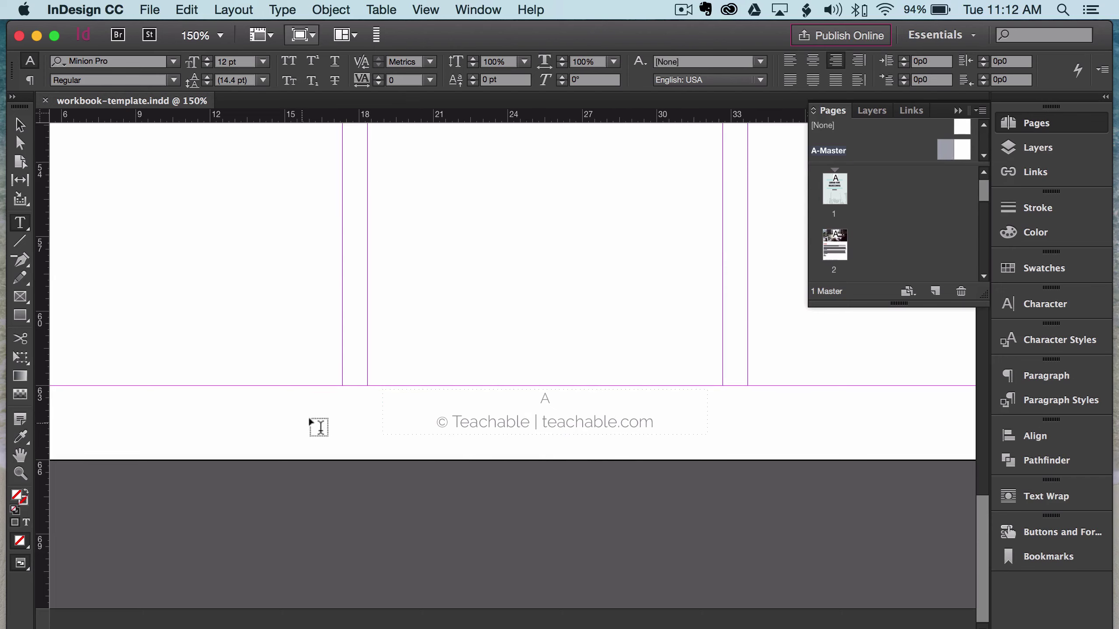
scroll(655, 268, "down", 4)
left_click(20, 124)
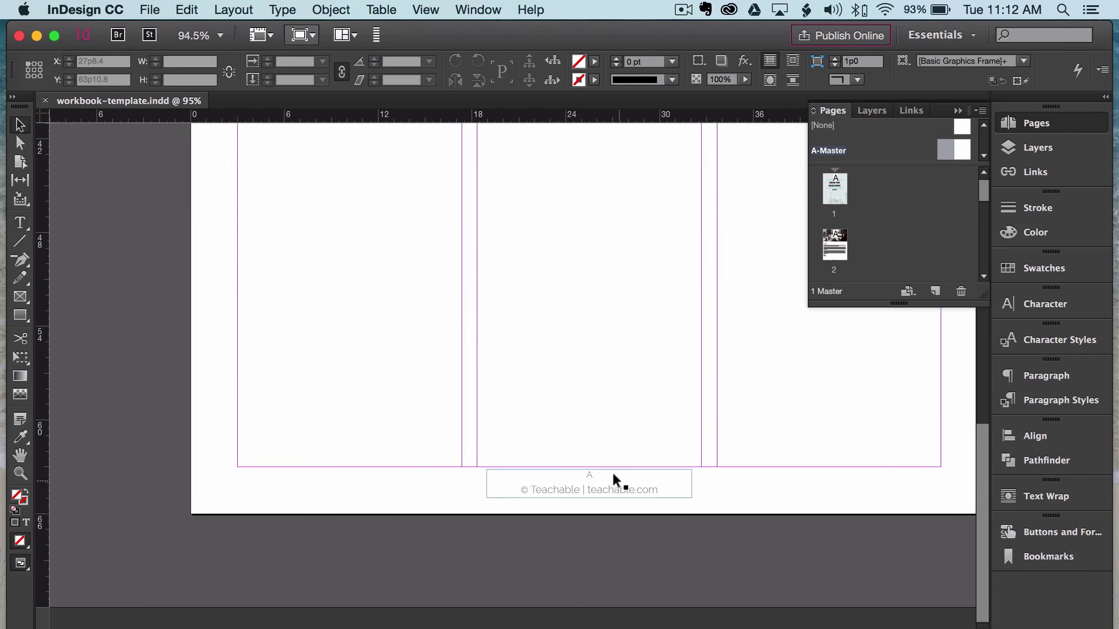
left_click_drag(613, 481, 365, 485)
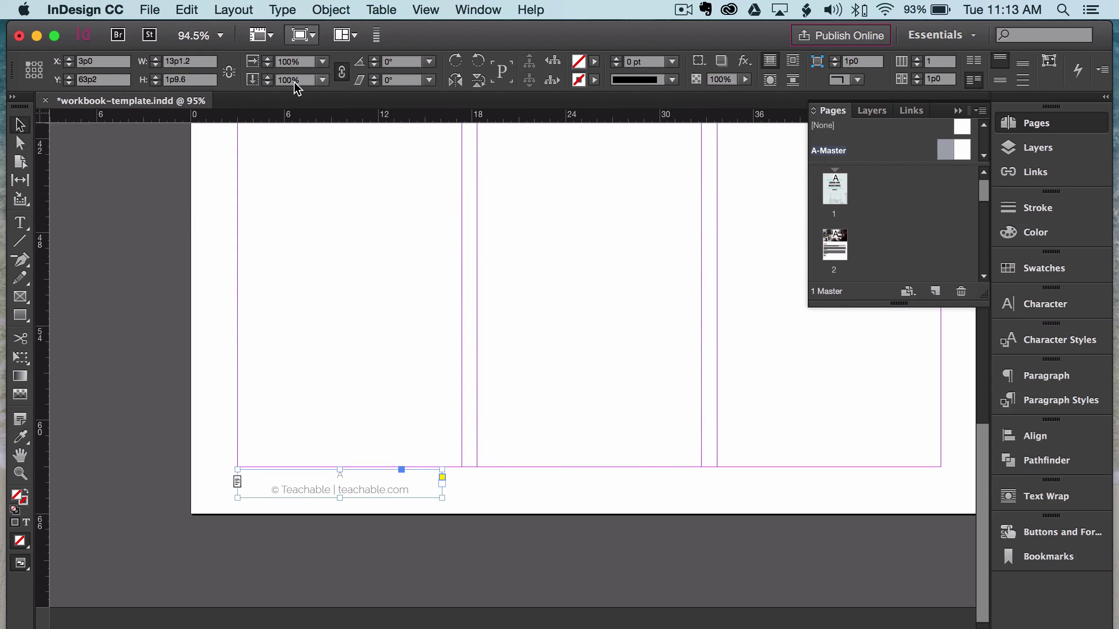
double_click(834, 247)
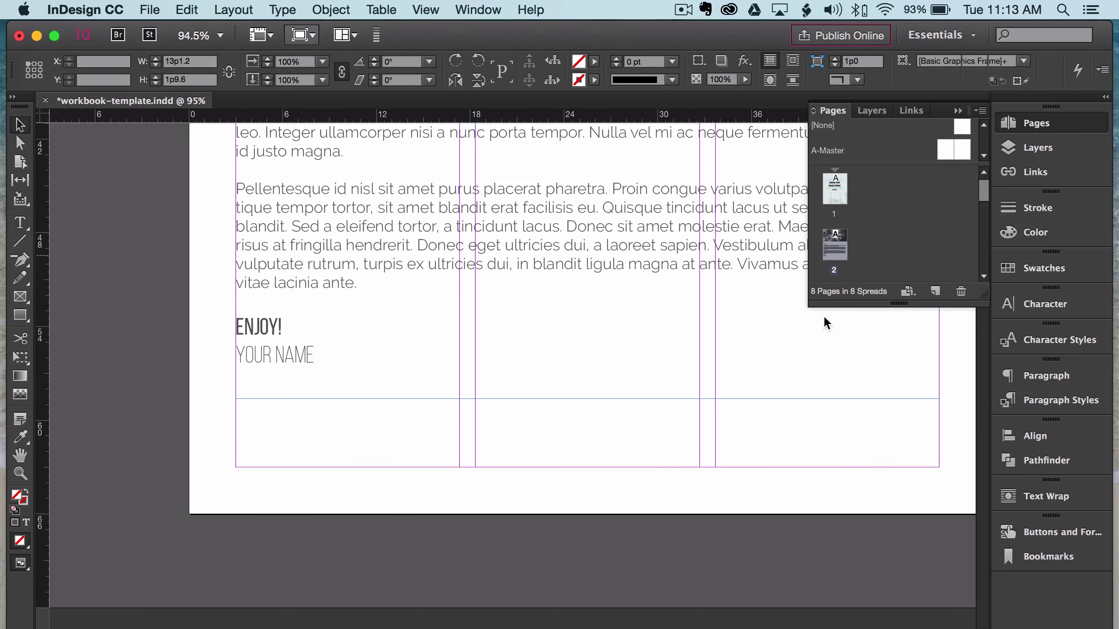
scroll(624, 455, "down", 5)
scroll(913, 187, "down", 5)
double_click(834, 188)
scroll(647, 440, "down", 5)
scroll(645, 439, "down", 15)
scroll(648, 434, "up", 15)
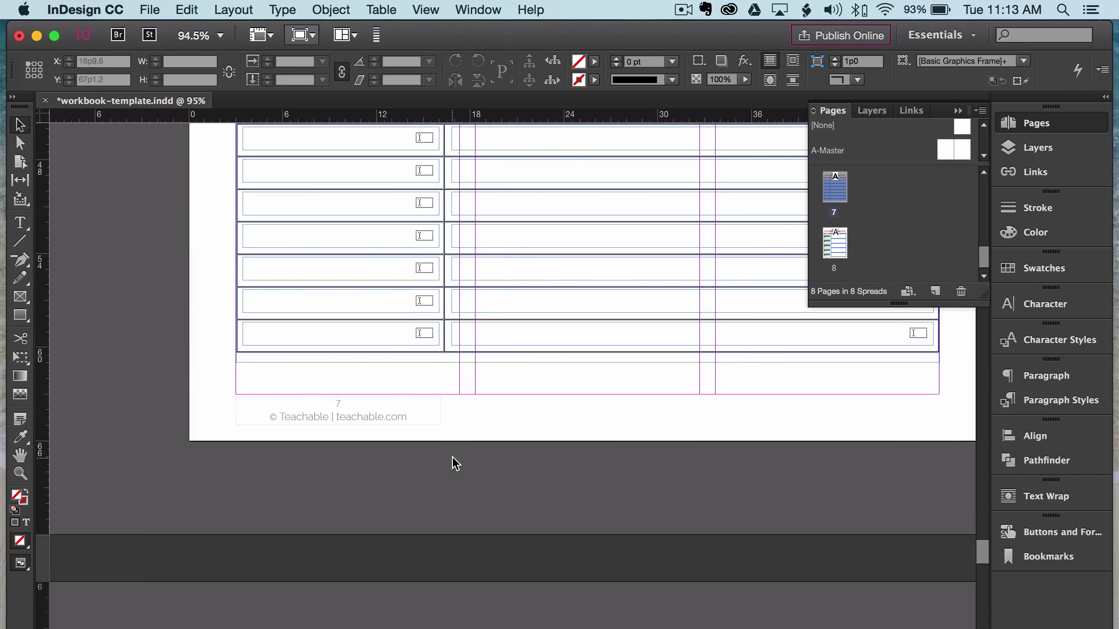
double_click(948, 140)
key("super+s")
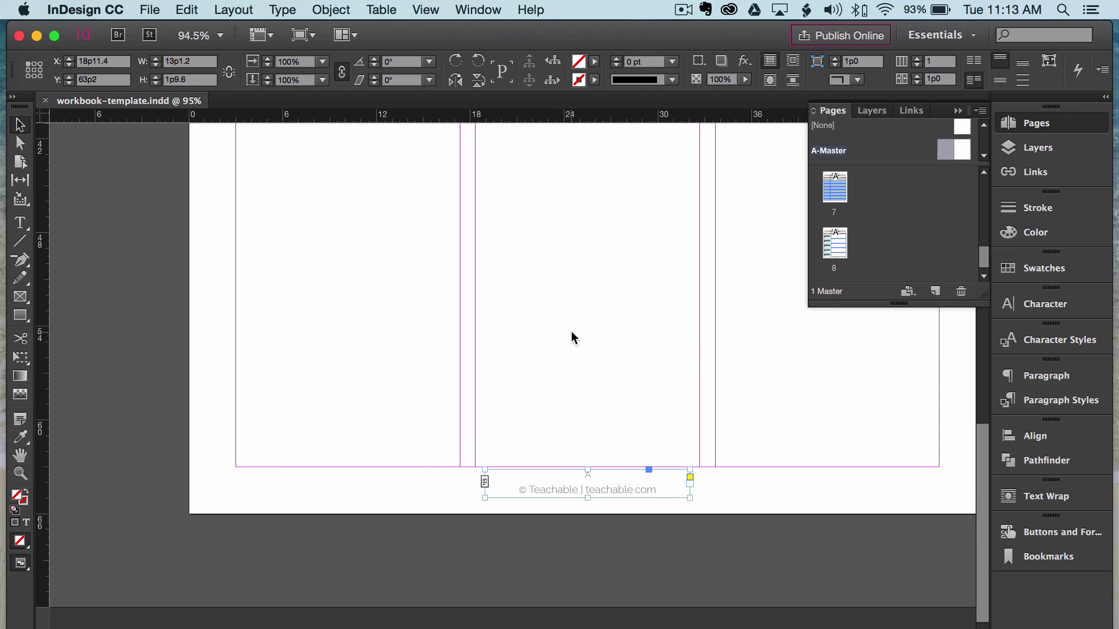
scroll(590, 328, "up", 3)
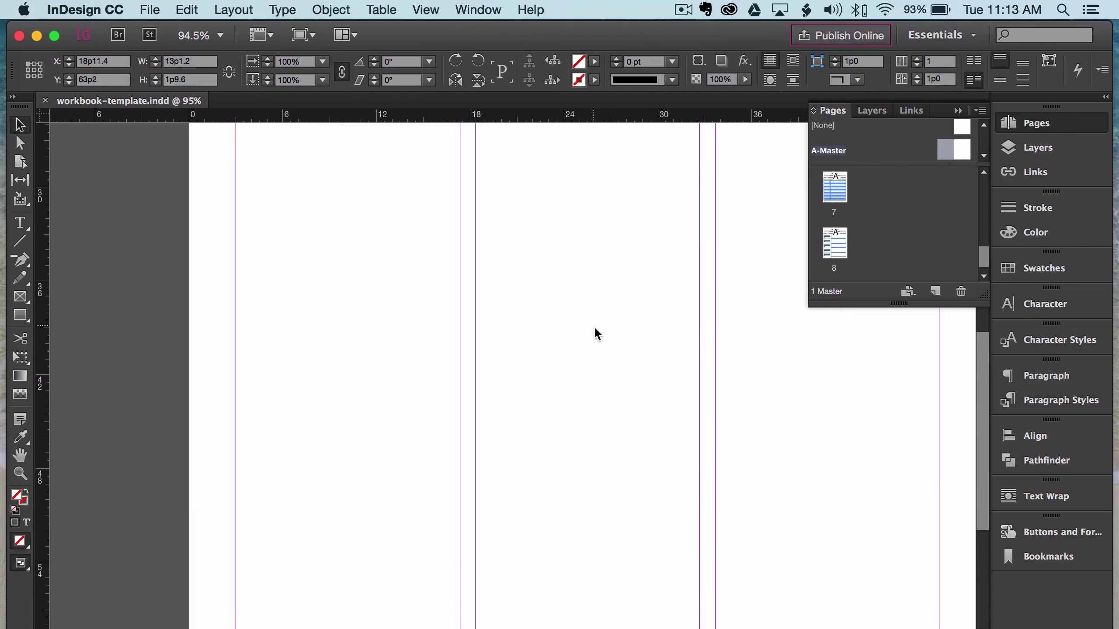
scroll(606, 331, "down", 3)
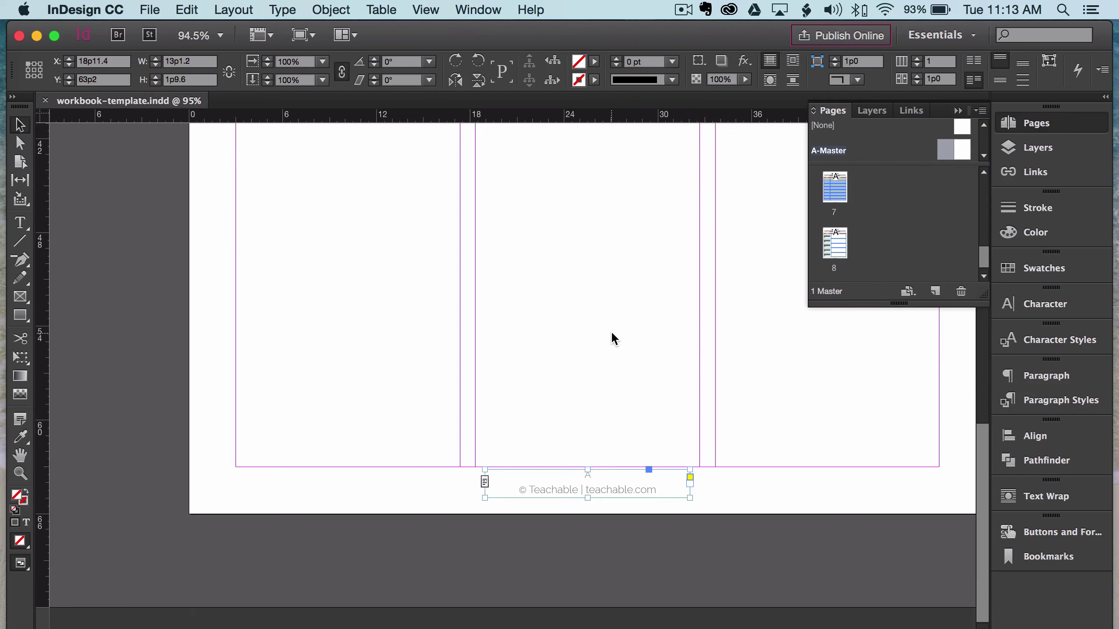
scroll(621, 338, "up", 15)
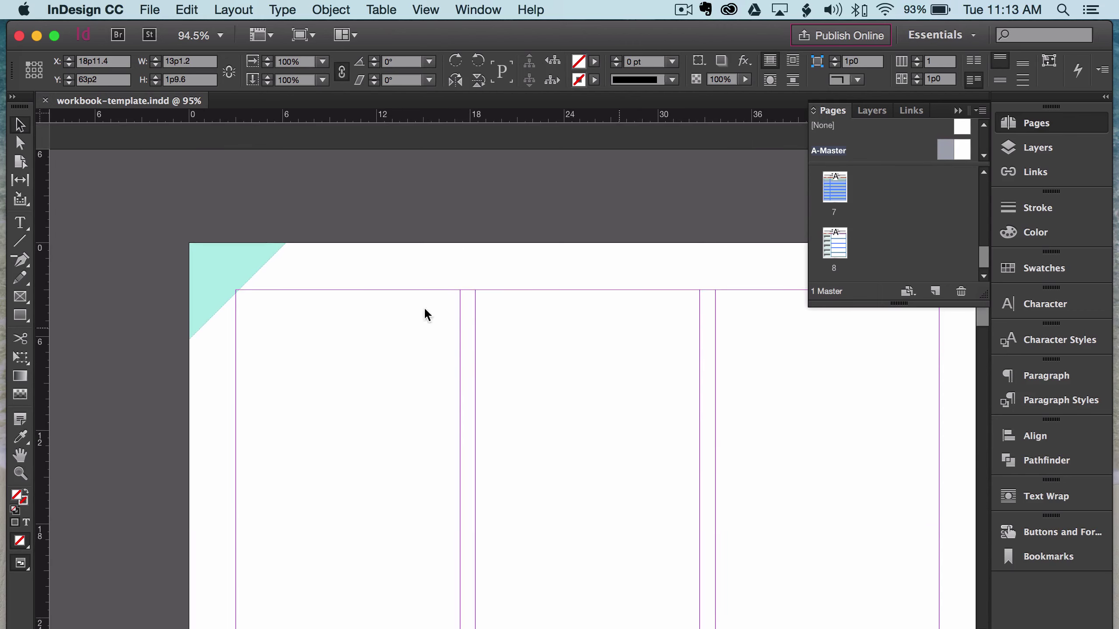
scroll(841, 229, "up", 8)
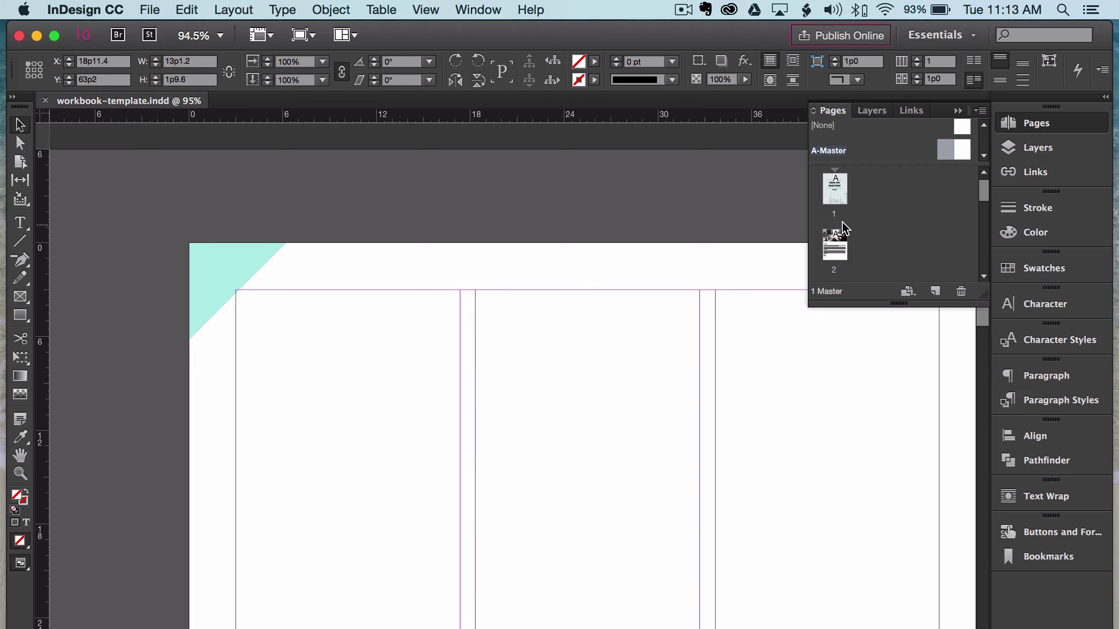
Apply A-Master to page 1 and override all its master page items
left_click_drag(834, 199, 834, 200)
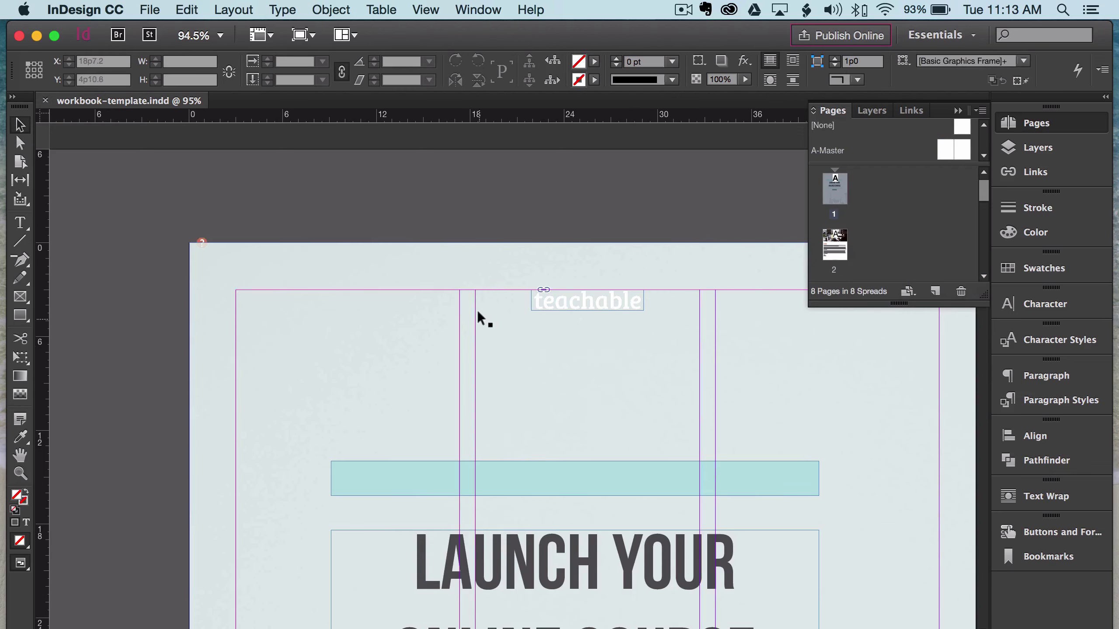
scroll(499, 294, "down", 5)
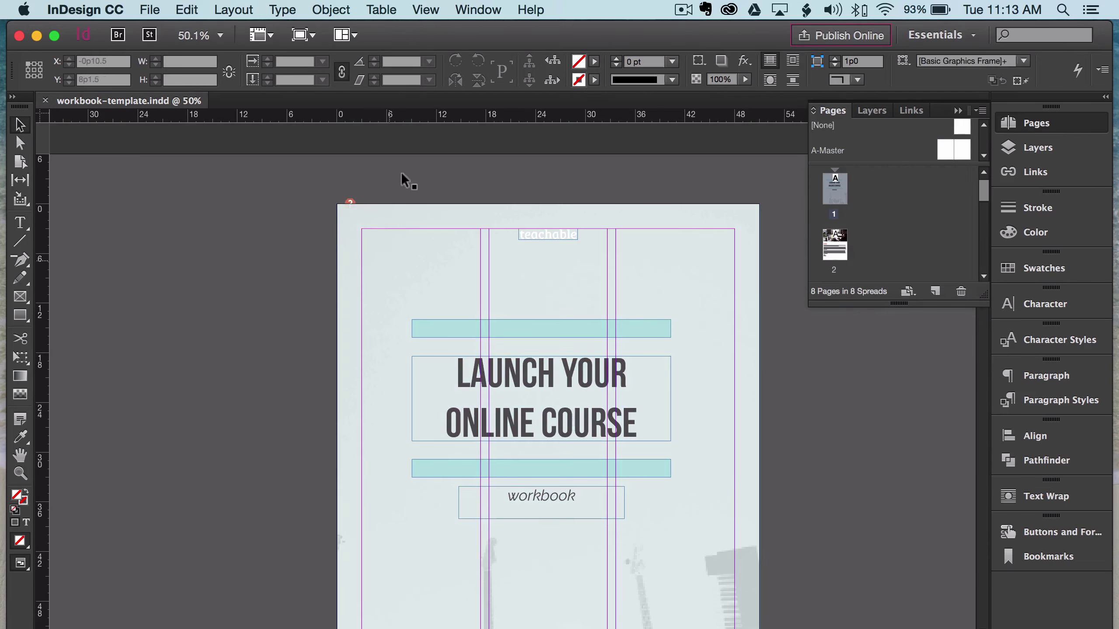
scroll(344, 363, "down", 5)
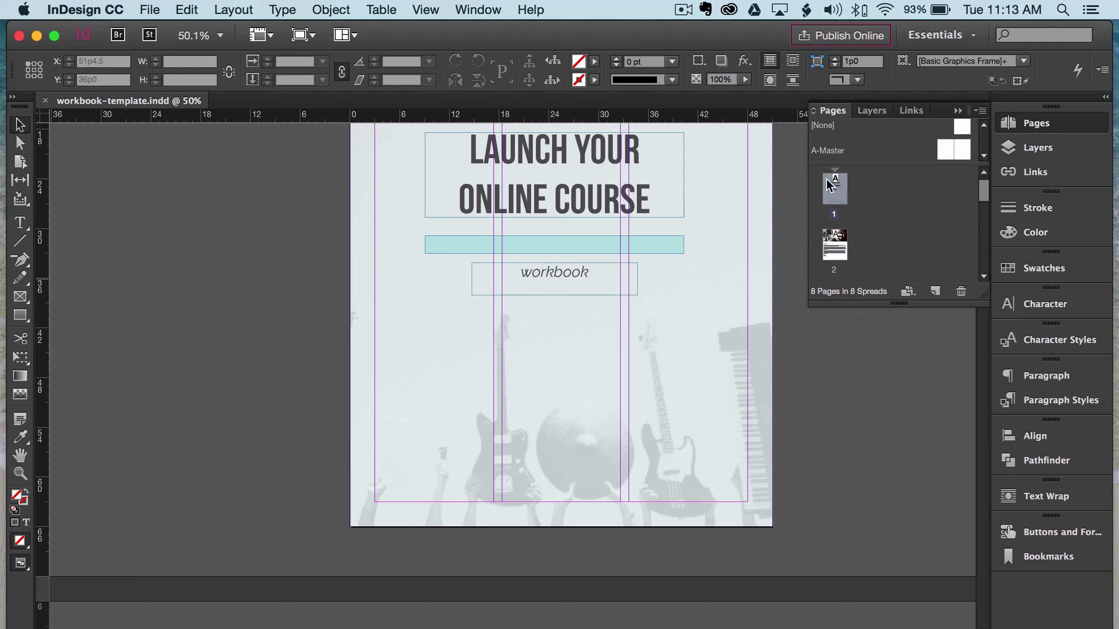
right_click(839, 185)
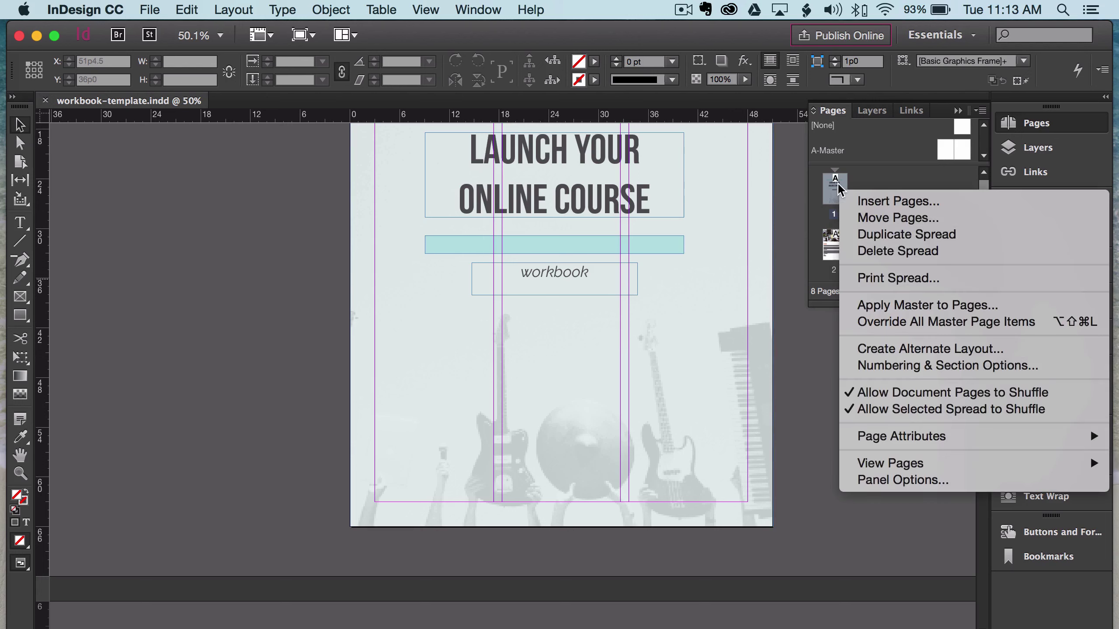
left_click(919, 323)
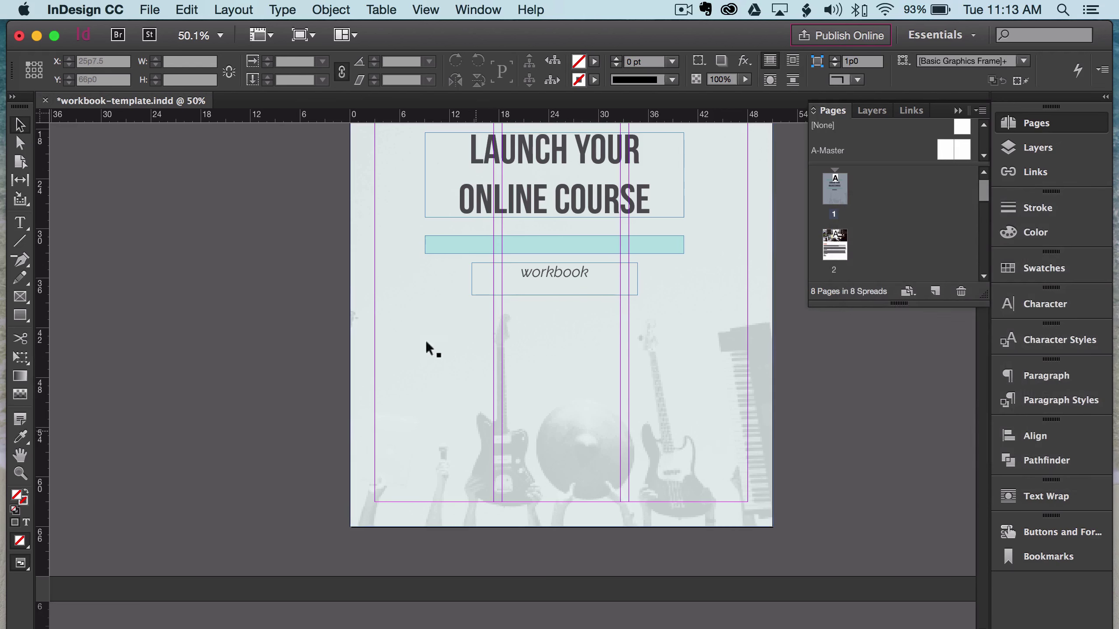
Scroll through the document to page 2 and select its teal corner triangle
scroll(567, 312, "up", 5)
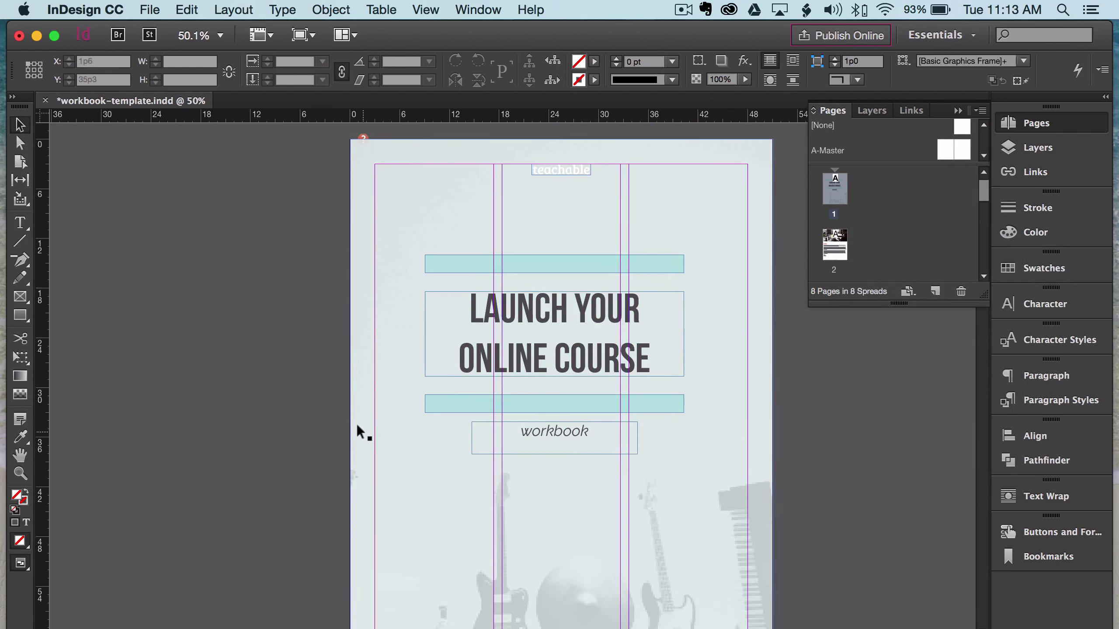
scroll(183, 463, "down", 3)
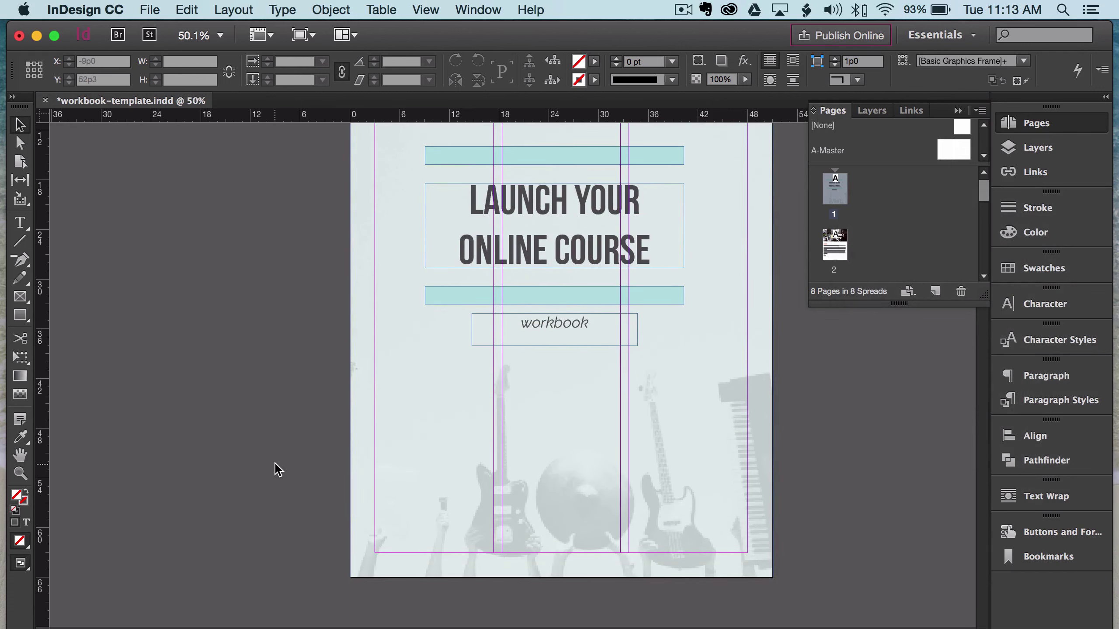
scroll(274, 463, "down", 15)
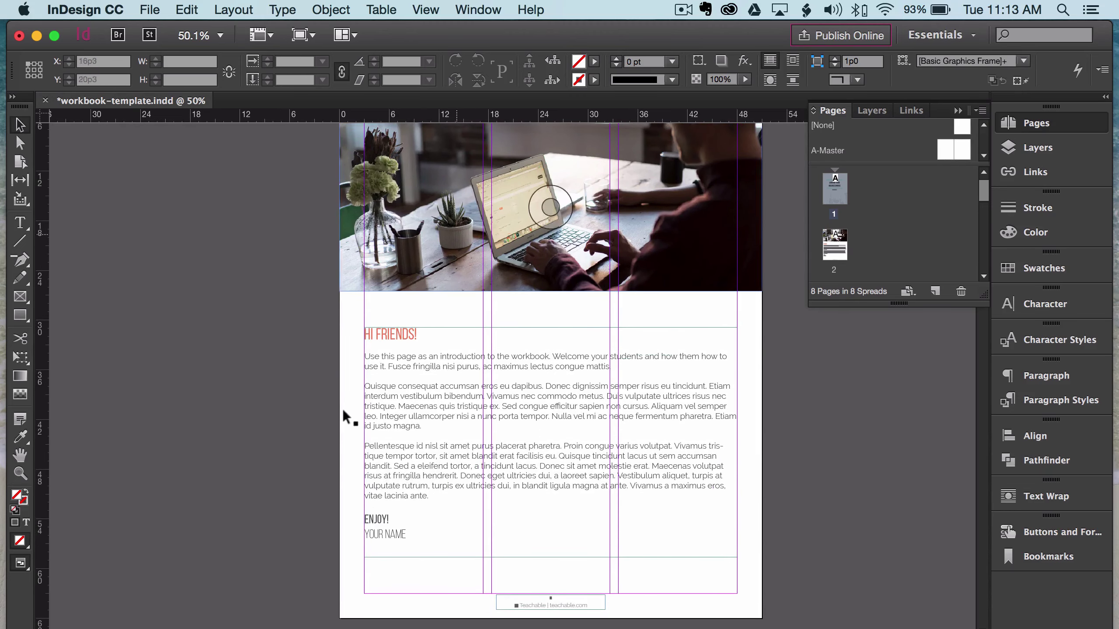
scroll(495, 465, "up", 1)
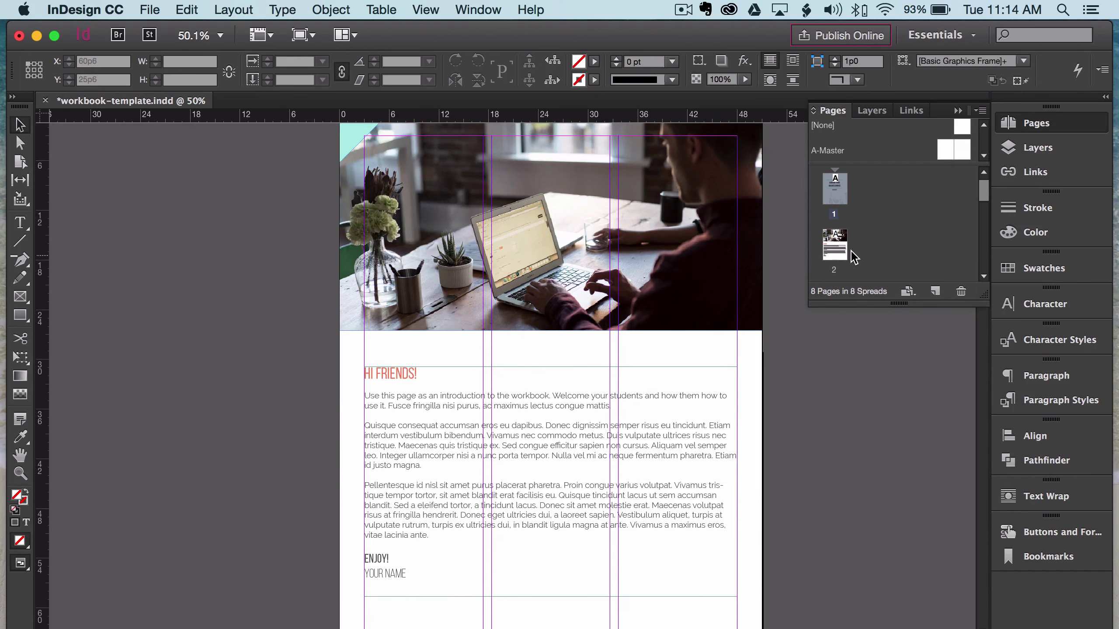
scroll(610, 368, "down", 5)
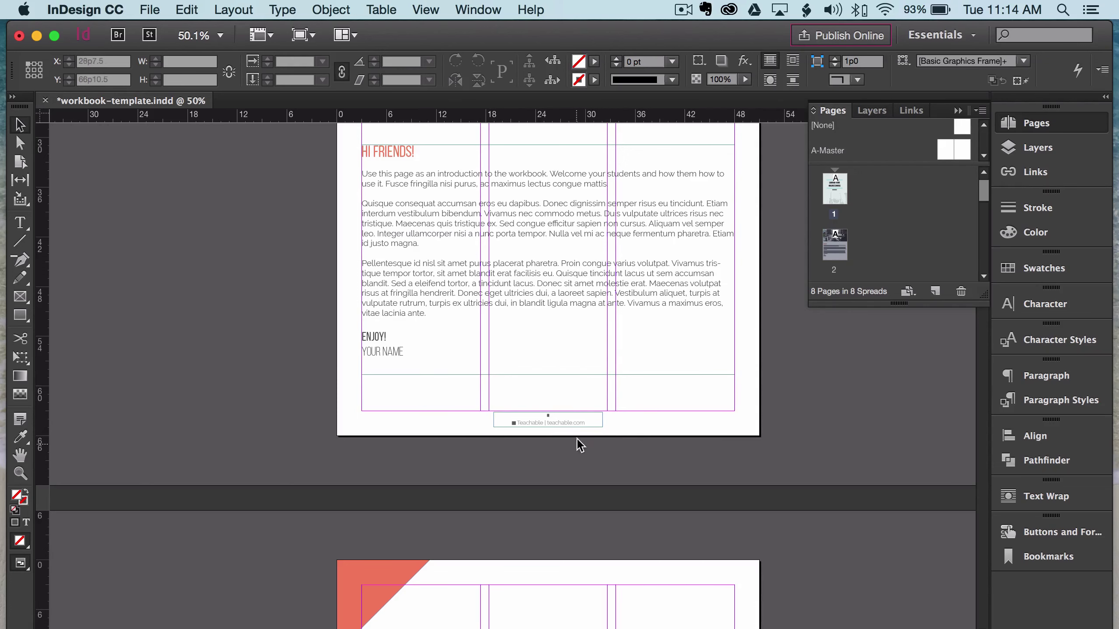
scroll(643, 507, "down", 20)
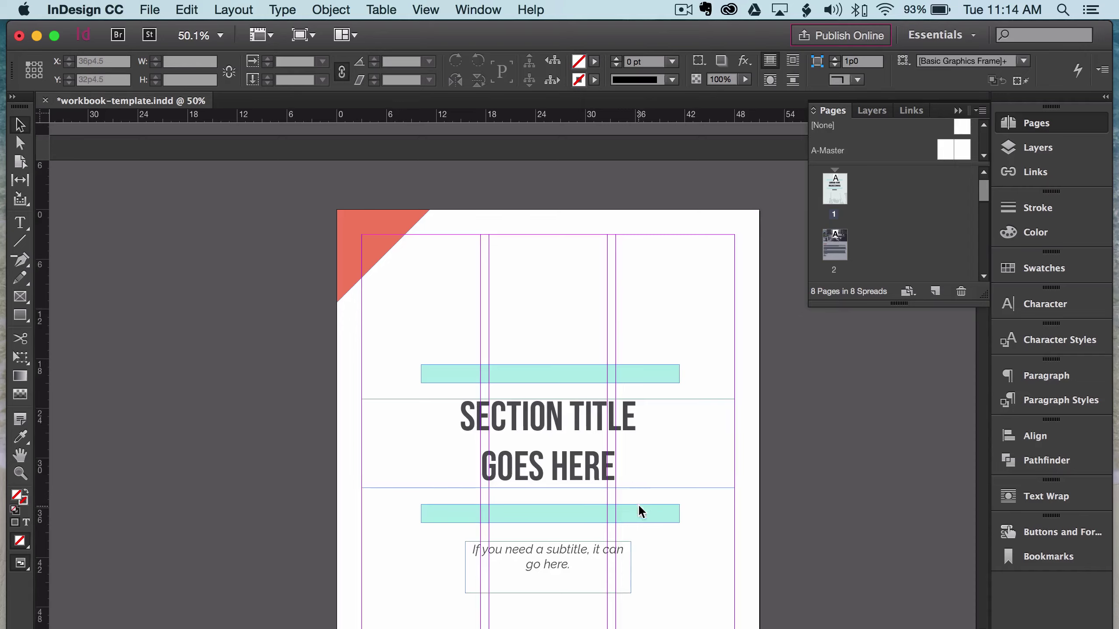
scroll(636, 506, "down", 8)
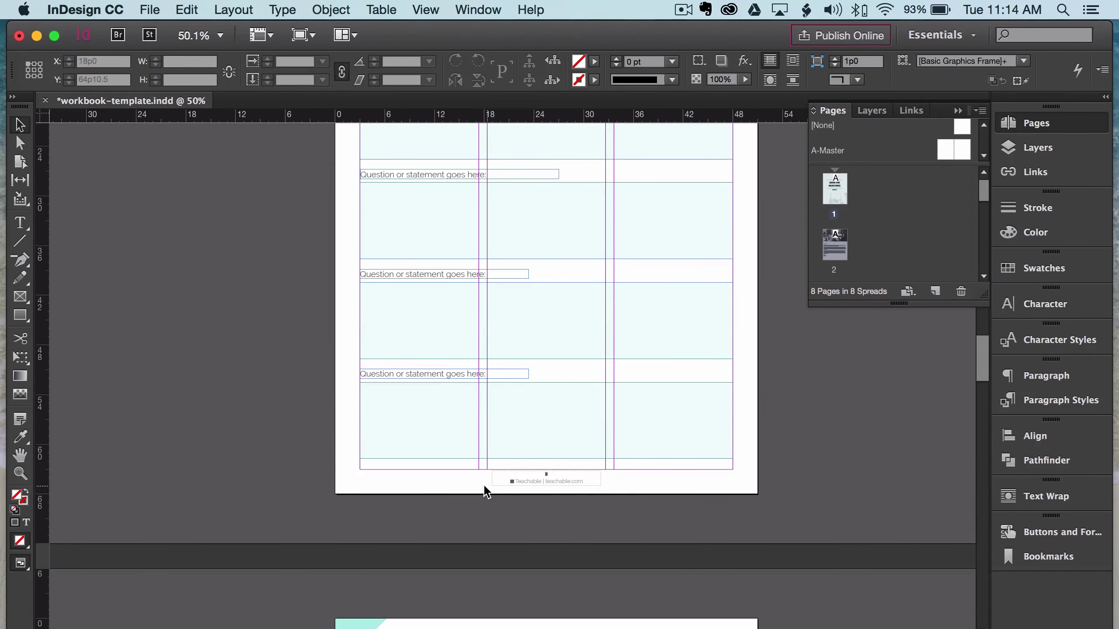
scroll(619, 473, "up", 20)
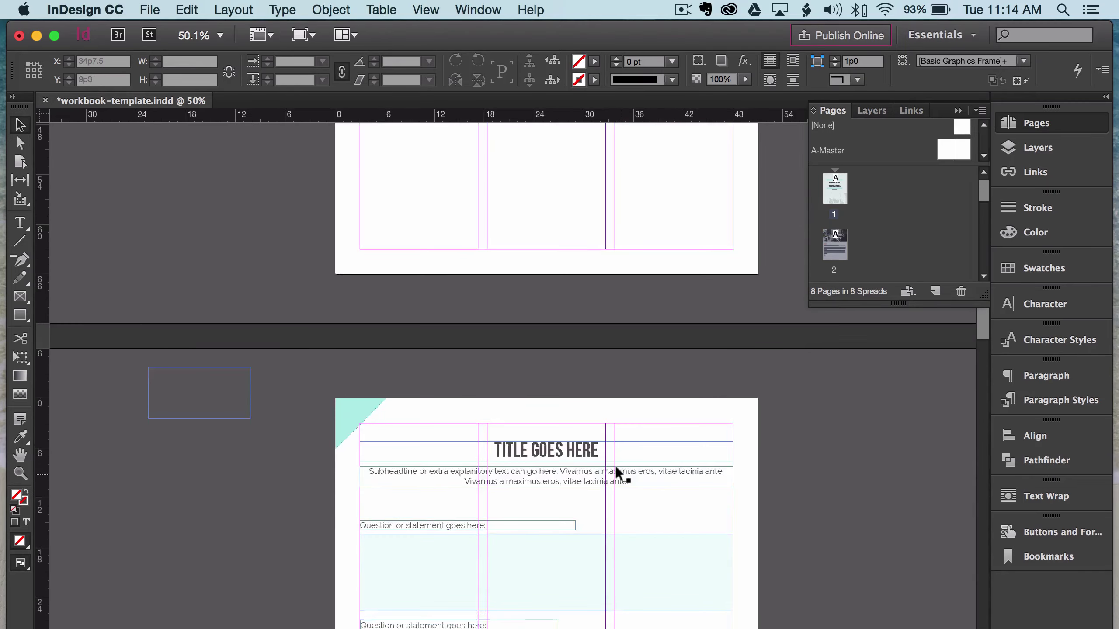
scroll(625, 476, "up", 8)
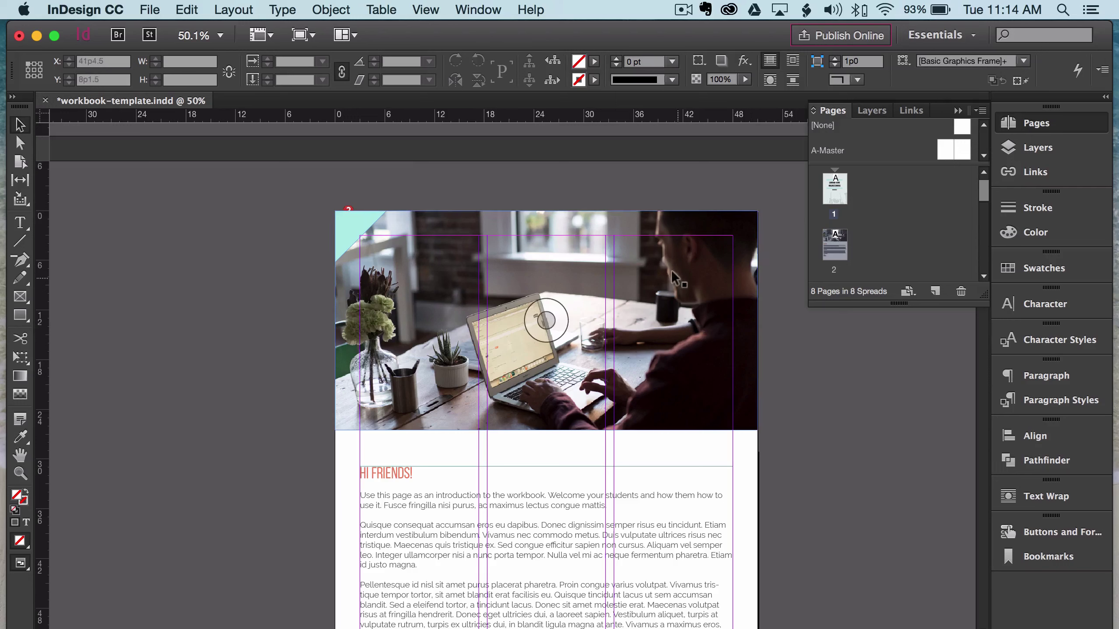
left_click(349, 223)
Bring page 2's teal corner triangle to the front, in front of the photo
right_click(352, 228)
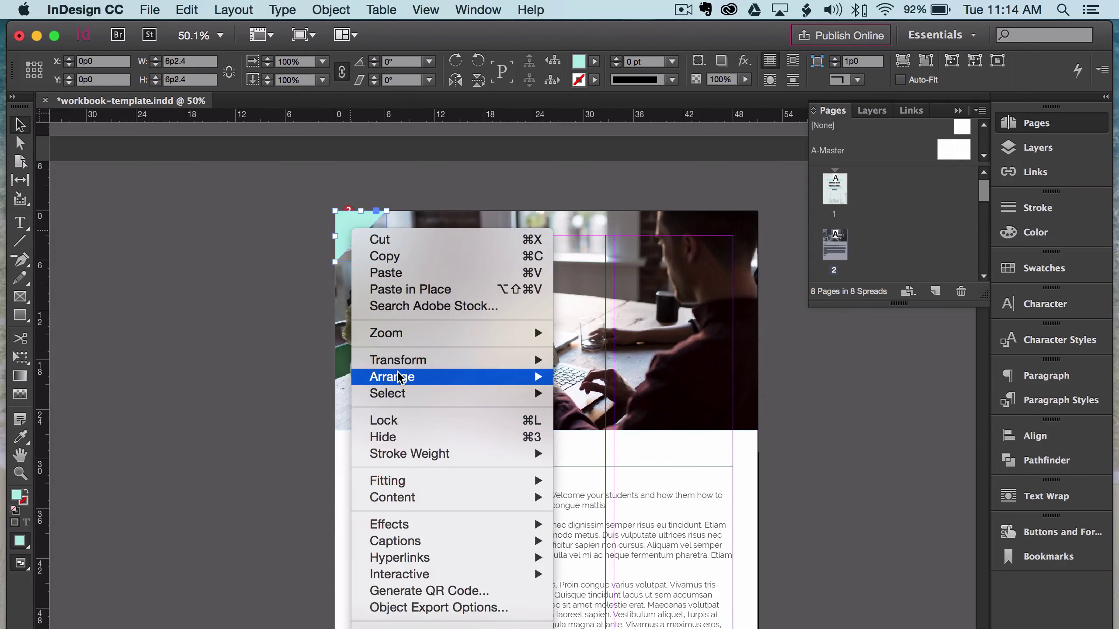
mouse_move(401, 377)
left_click(608, 377)
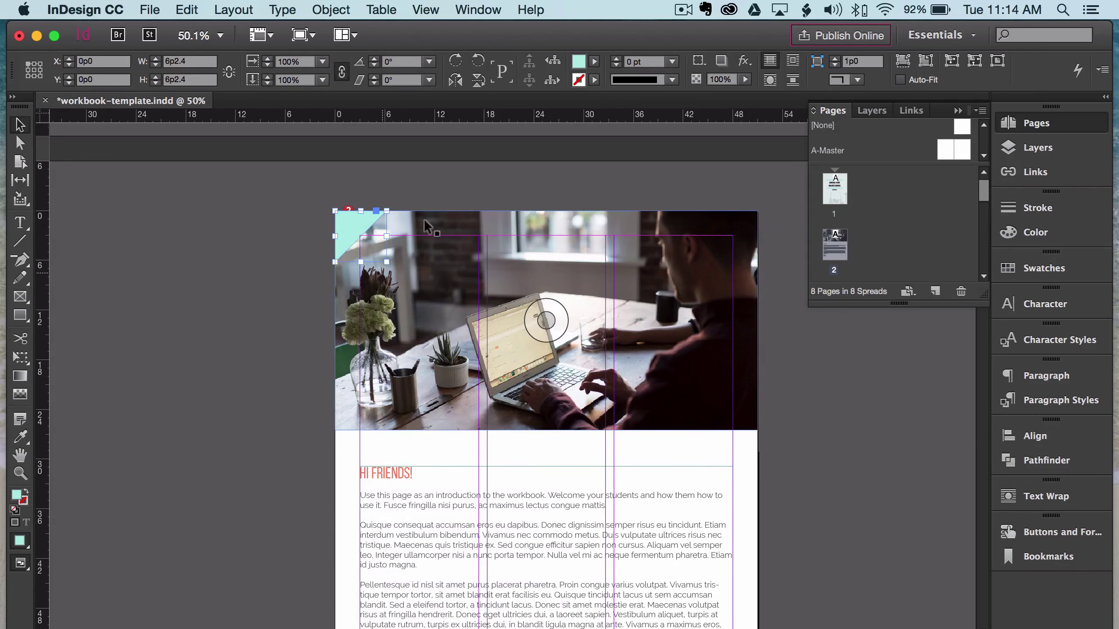
left_click(321, 284)
Drag the Pages panel divider down to enlarge the masters section
scroll(248, 422, "down", 5)
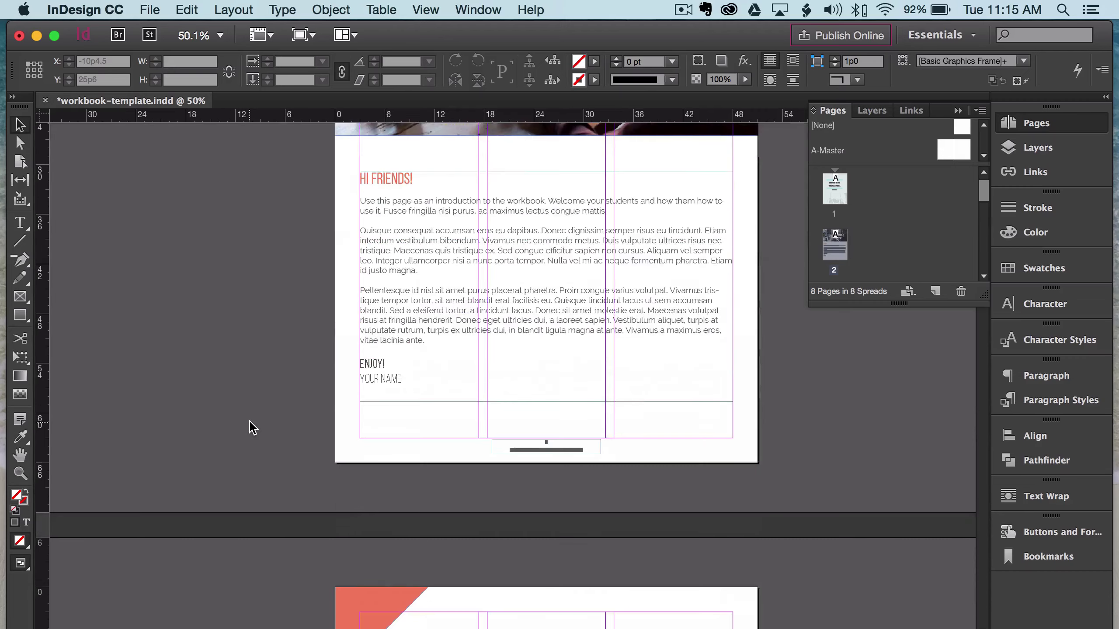
scroll(239, 417, "down", 5)
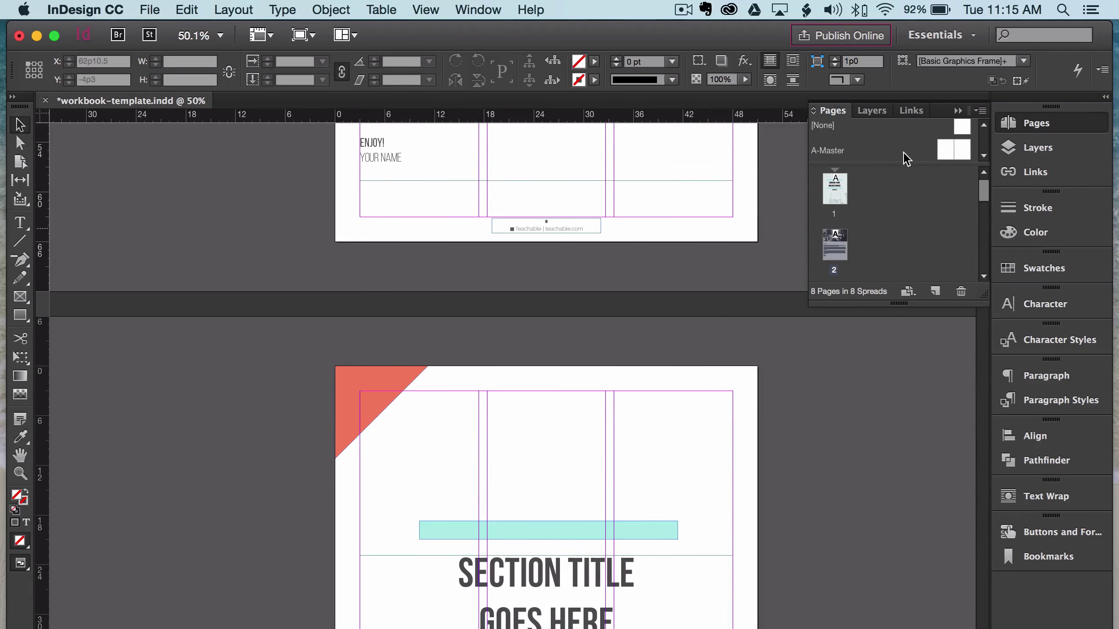
left_click_drag(896, 164, 894, 224)
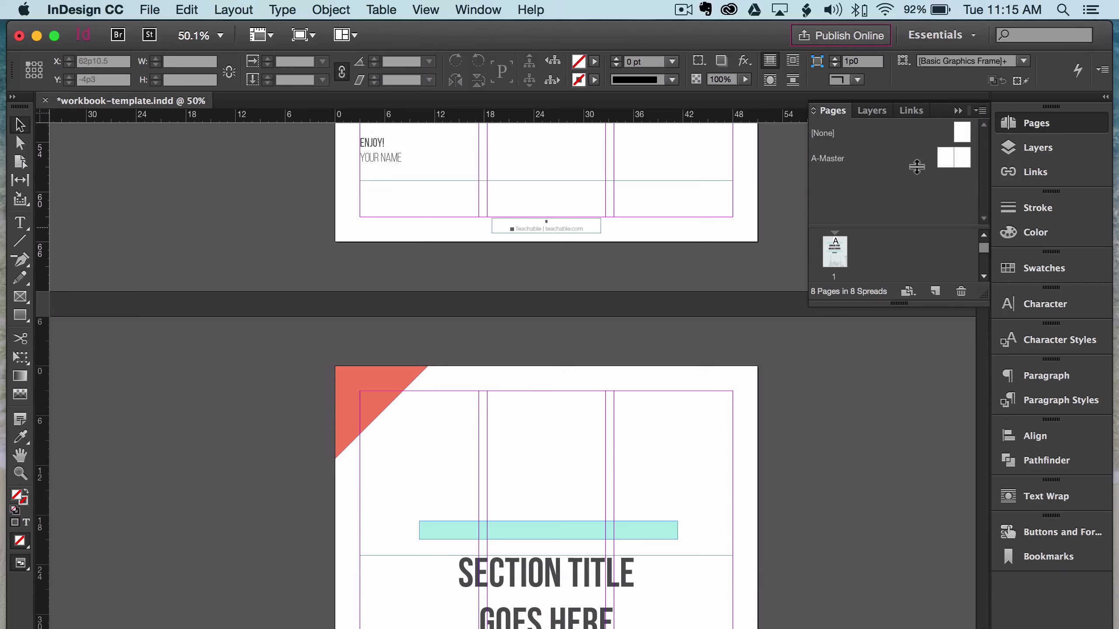
Duplicate A-Master as a new B-Master and open it for editing
left_click(951, 159)
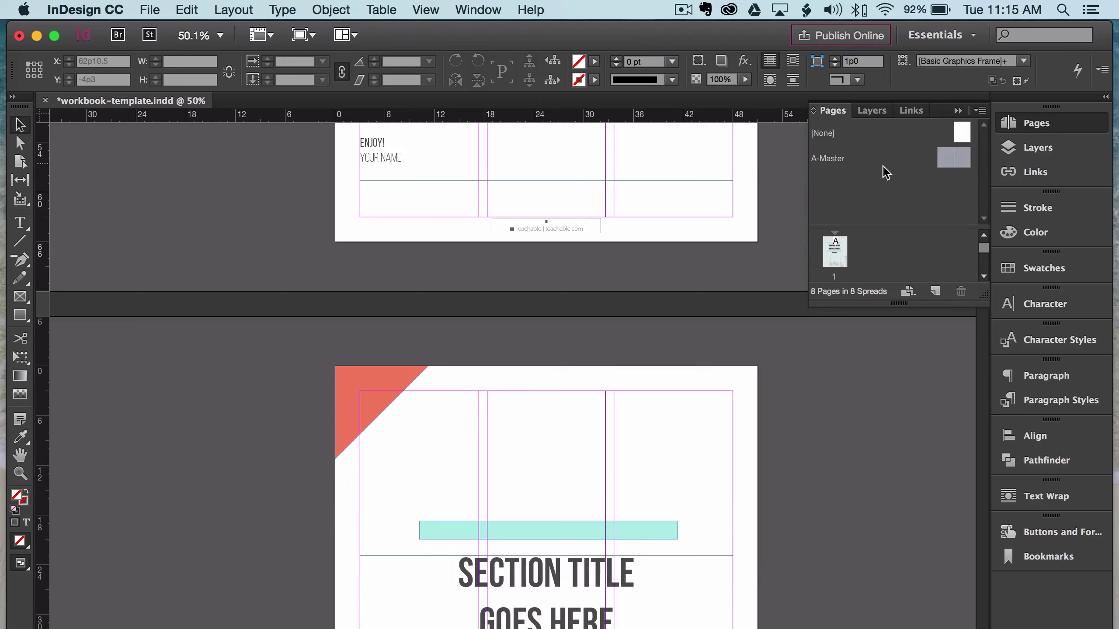
left_click(982, 110)
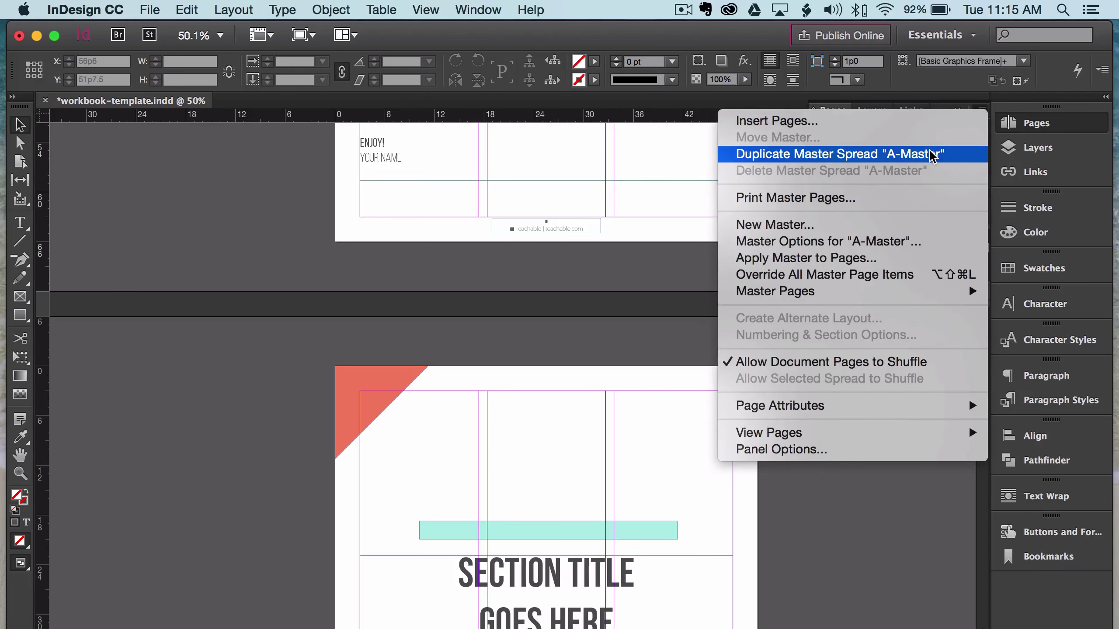
left_click(822, 154)
double_click(827, 190)
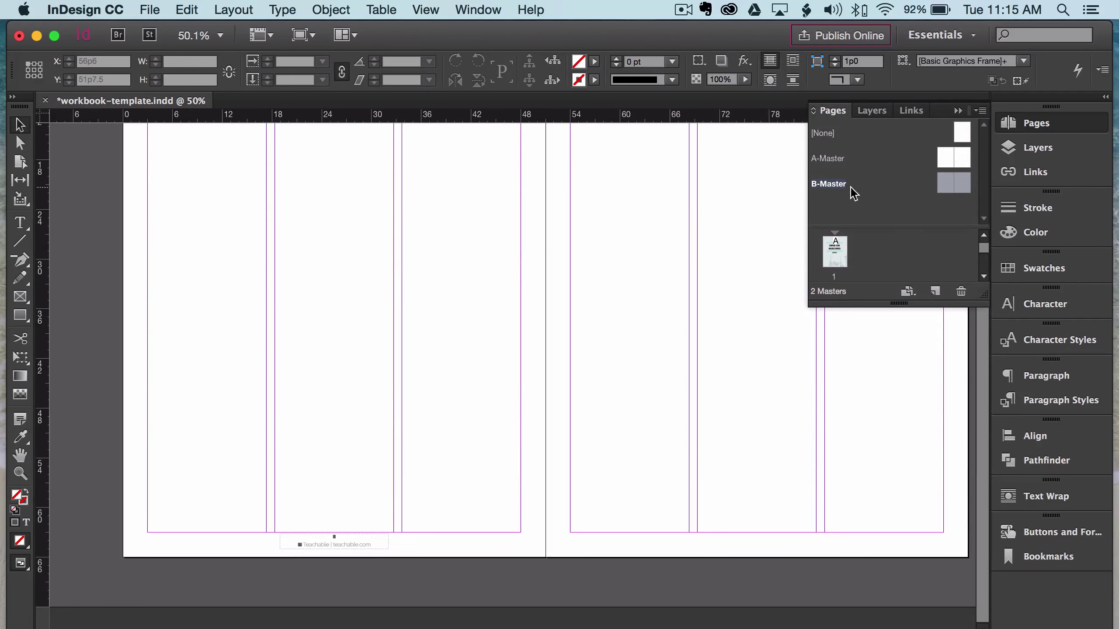
Fill B-Master's corner triangle with the red R=243 G=130 B=100 swatch and save
left_click(321, 530)
left_click(322, 351)
scroll(302, 359, "up", 4)
scroll(303, 359, "up", 2)
left_click(137, 209)
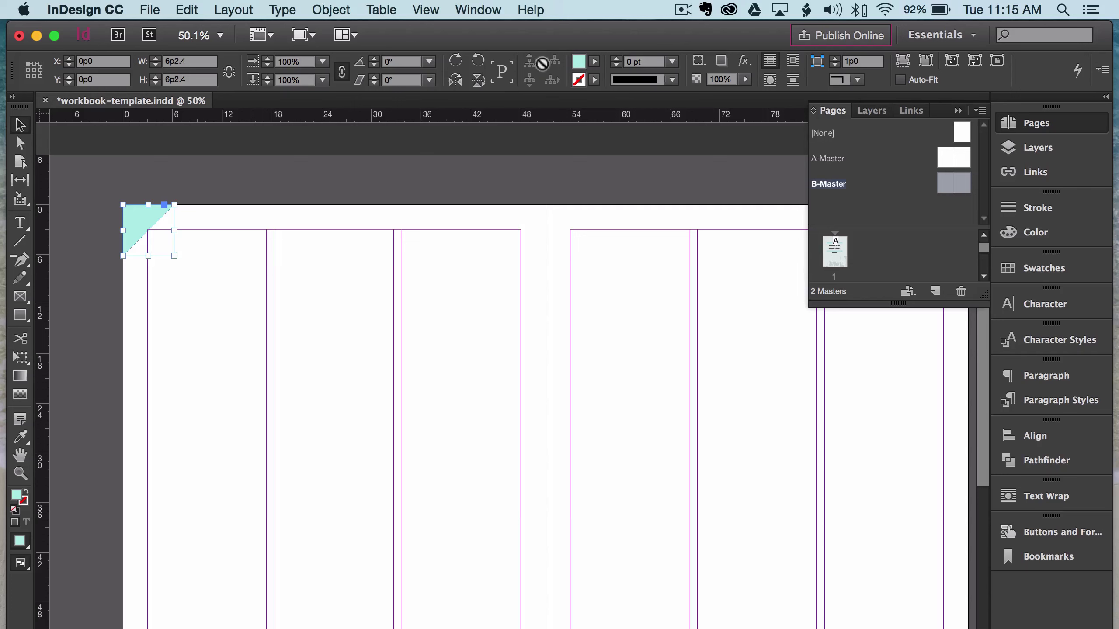
left_click(595, 61)
left_click(482, 171)
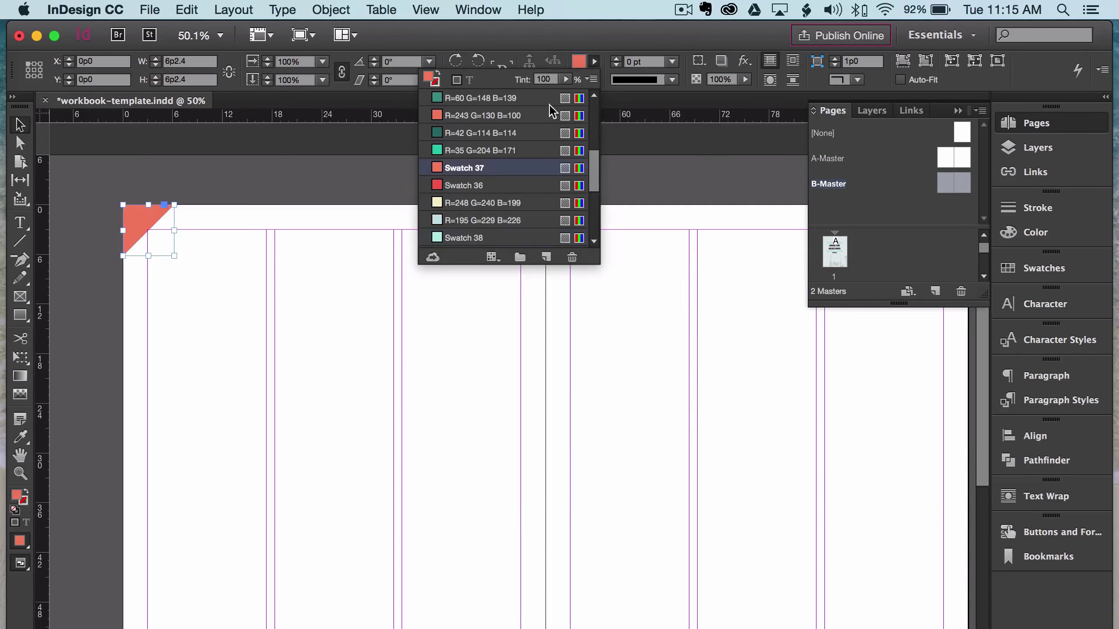
left_click(479, 119)
left_click(657, 418)
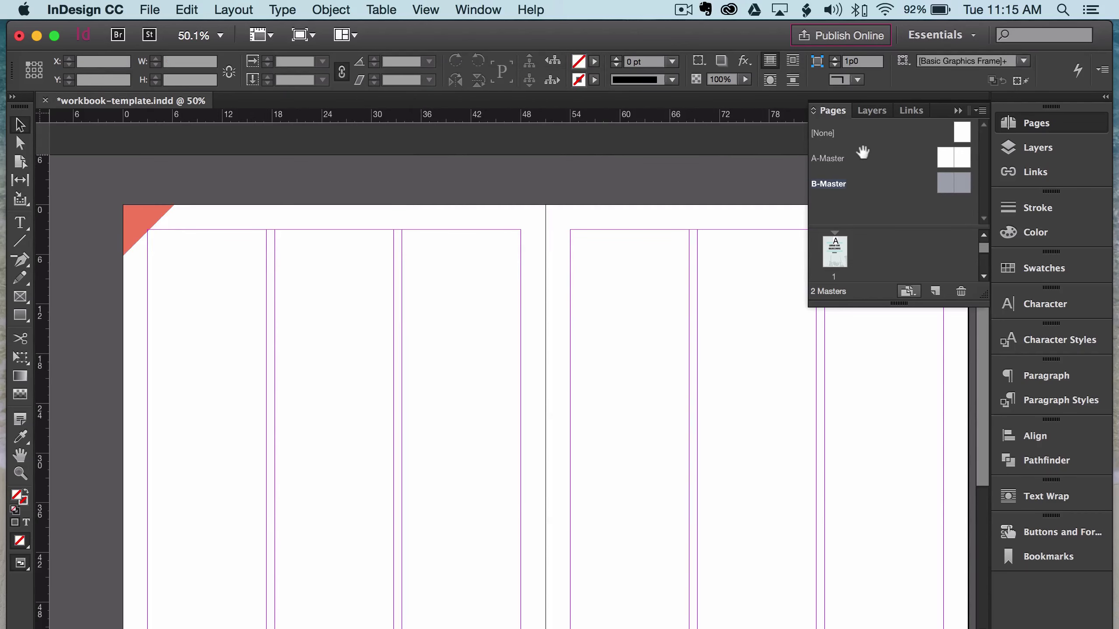
key("super+s")
scroll(289, 328, "down", 5)
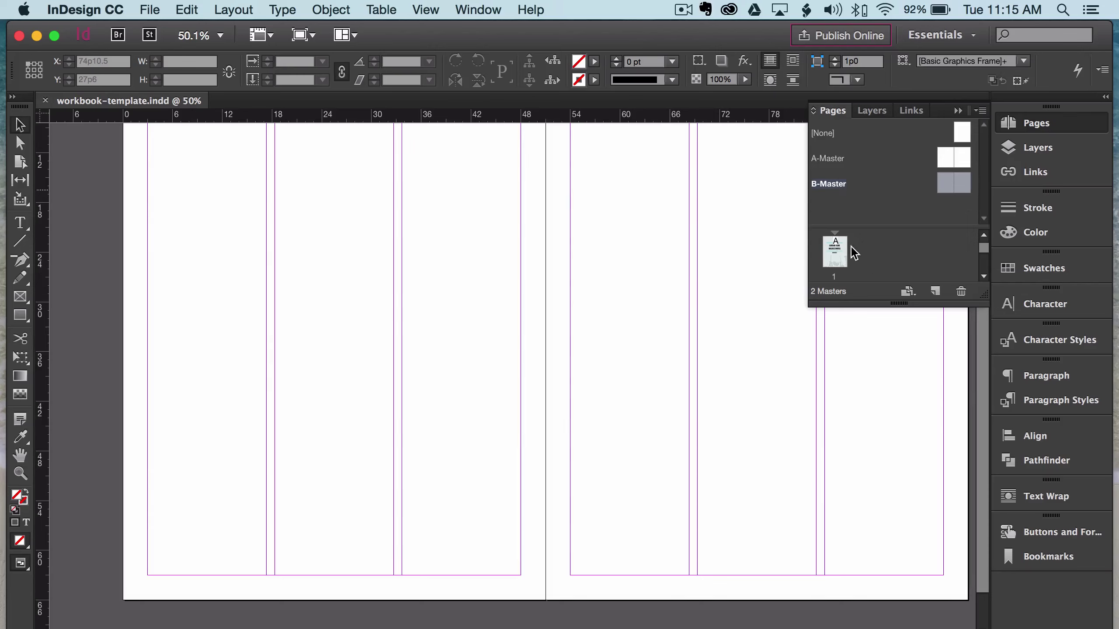
Apply B-Master to page 4, check its red corner, then reopen the B-Master spread
scroll(834, 259, "down", 3)
scroll(848, 263, "up", 1)
scroll(866, 257, "down", 2)
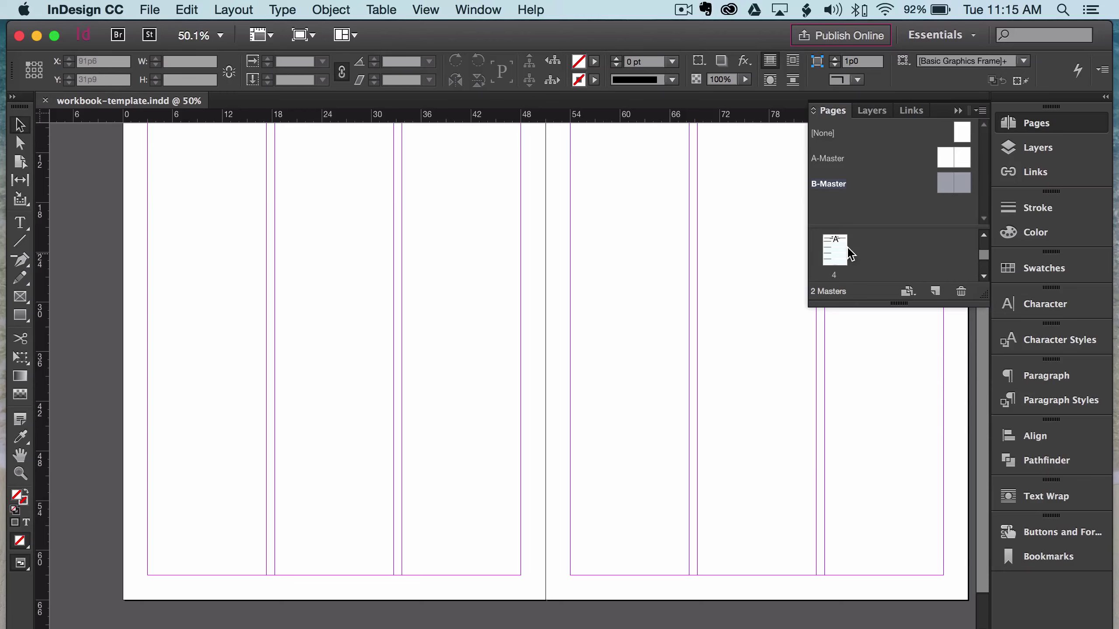
left_click_drag(945, 185, 841, 249)
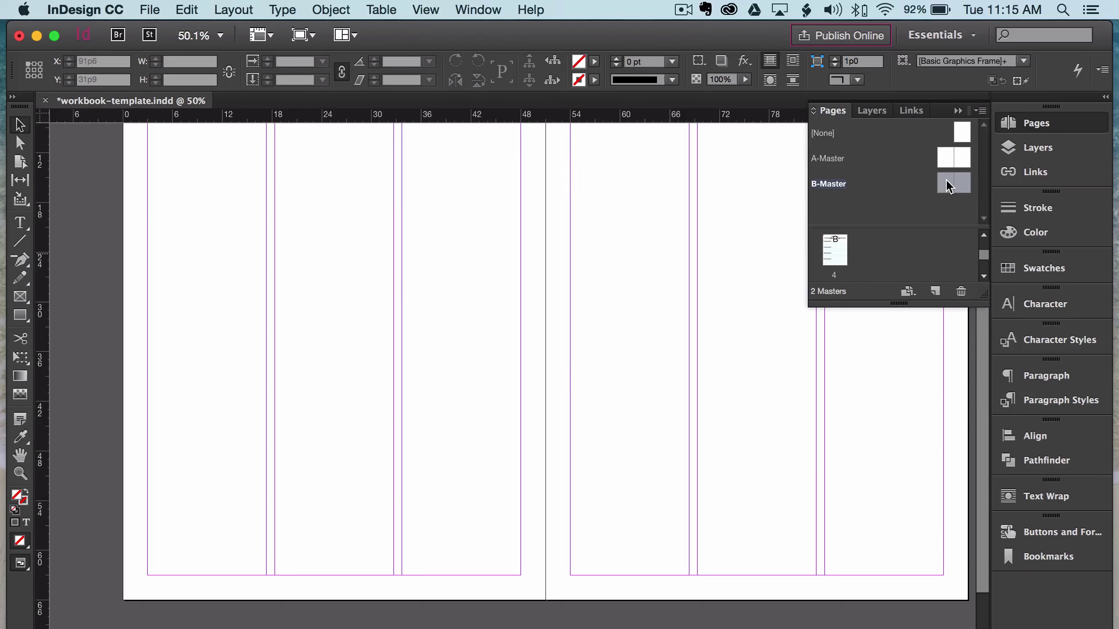
left_click_drag(943, 179, 846, 264)
double_click(839, 250)
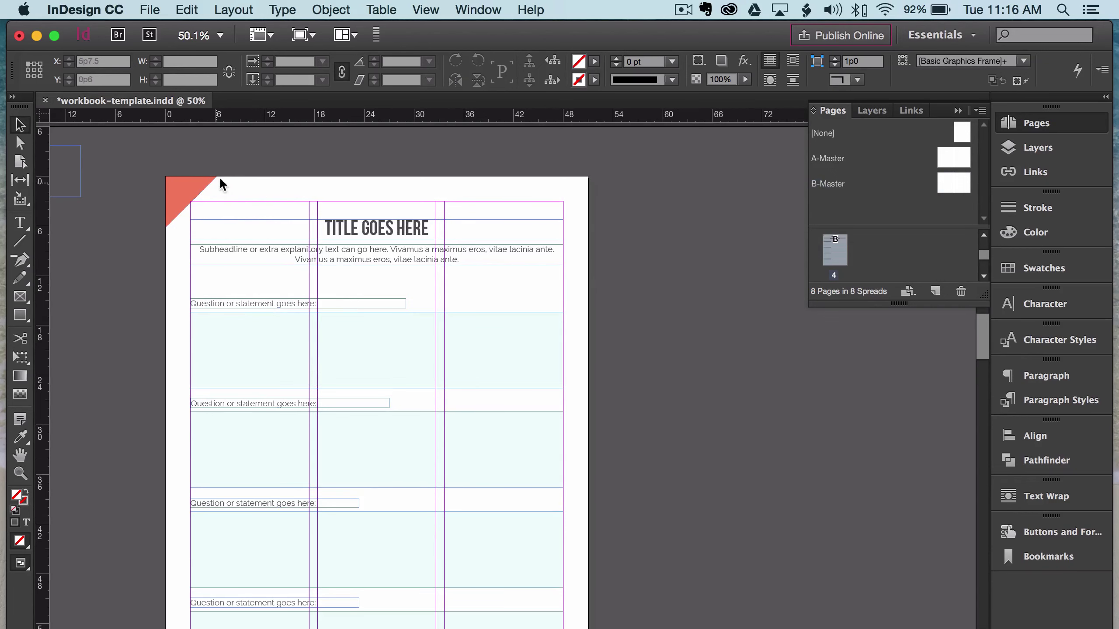
scroll(280, 293, "down", 4)
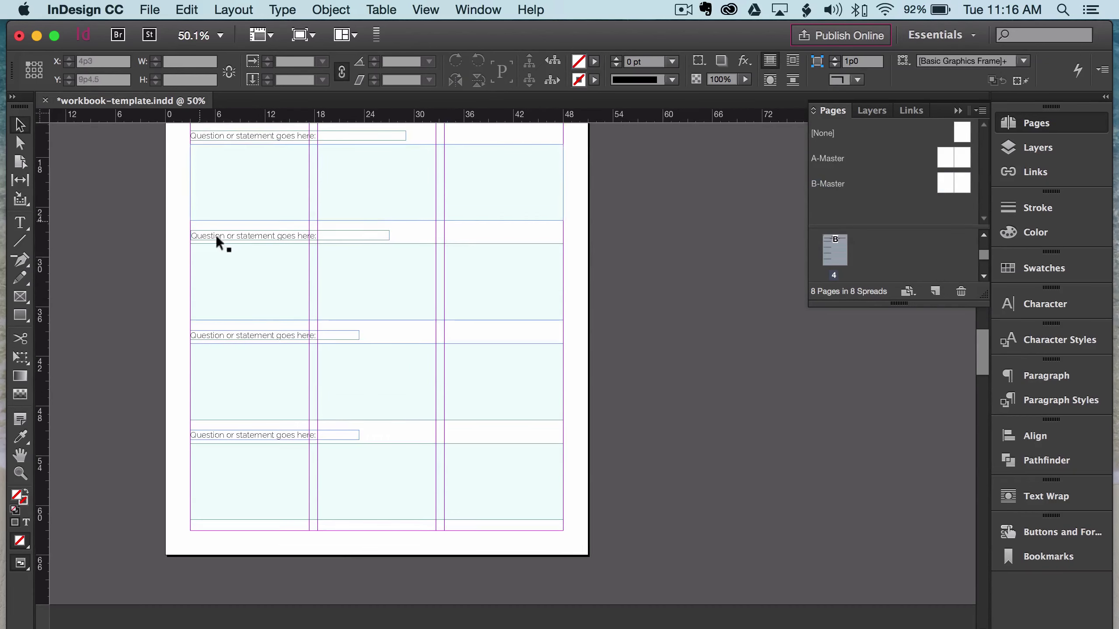
double_click(947, 175)
Fit the B-Master spread in the window and delete B-Master, confirming the warning
key("super+alt+0")
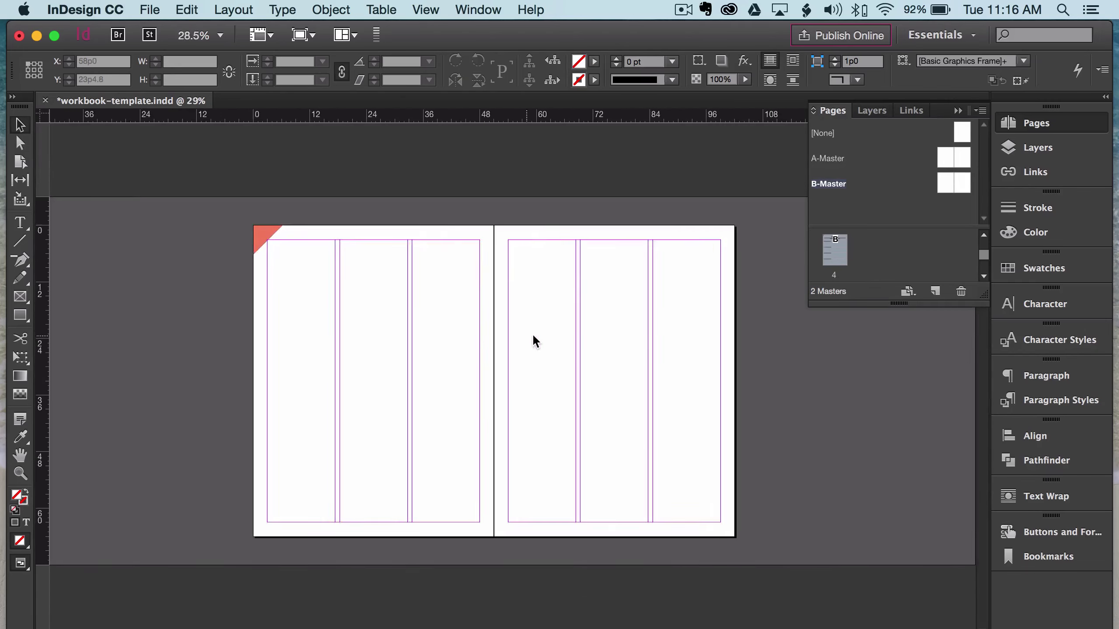
right_click(928, 185)
key("Escape")
right_click(947, 183)
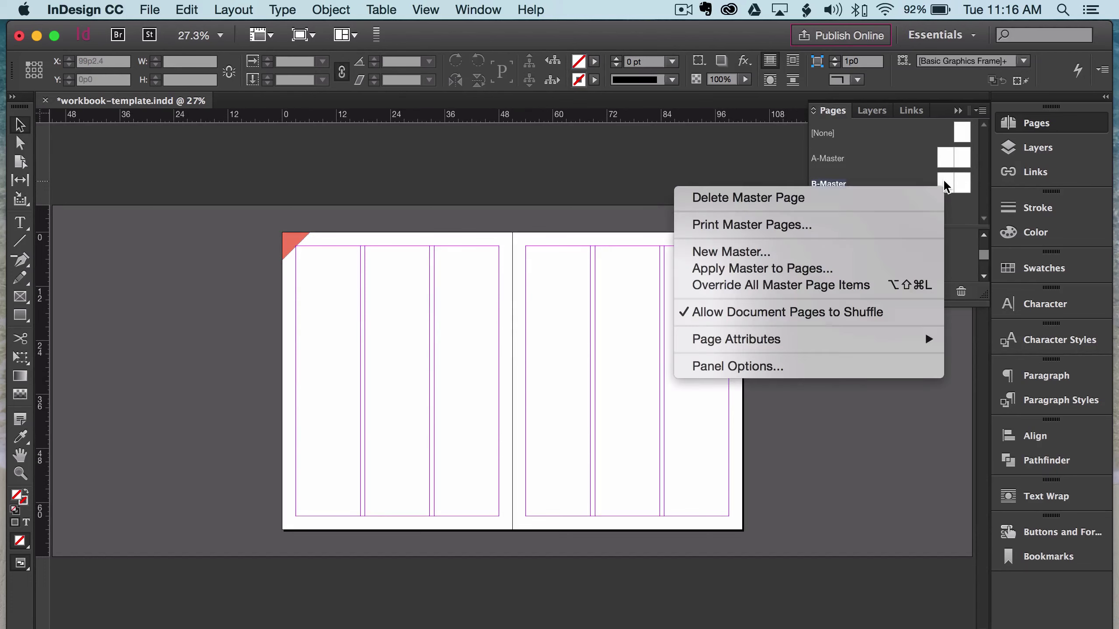
left_click(818, 202)
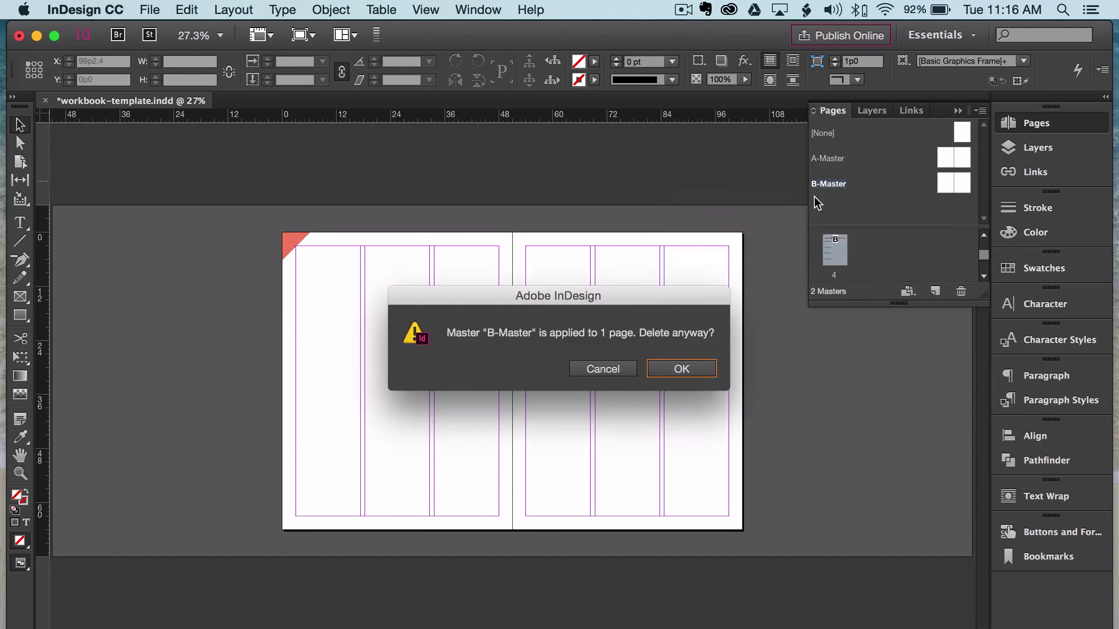
left_click(664, 374)
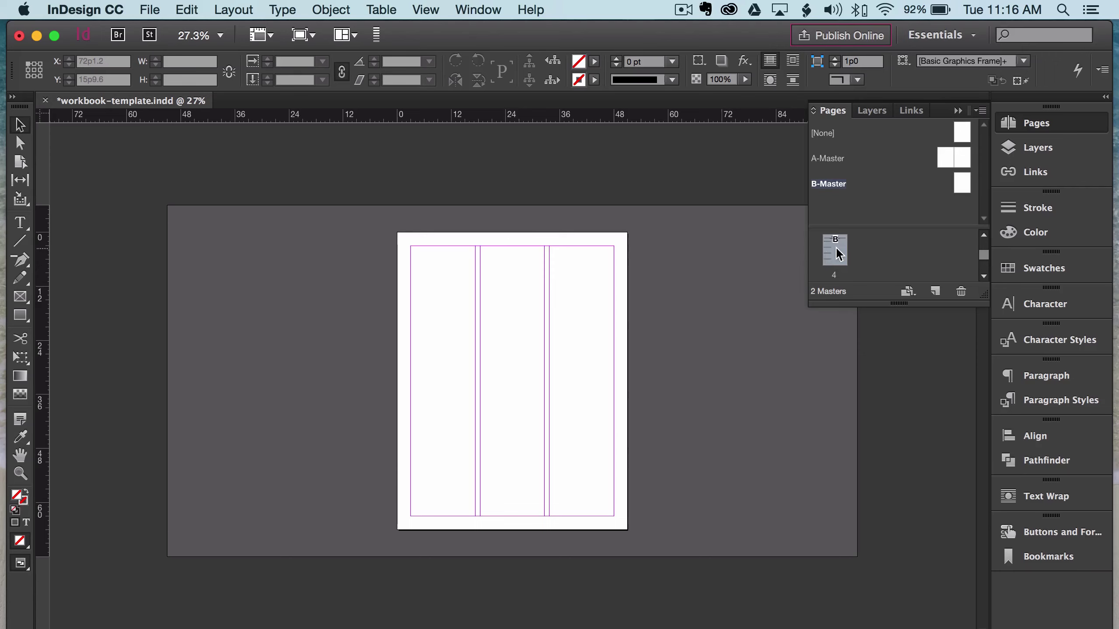
Reapply A-Master to page 4, delete the remaining B-Master spread, and enlarge the page thumbnails
left_click_drag(837, 251, 944, 161)
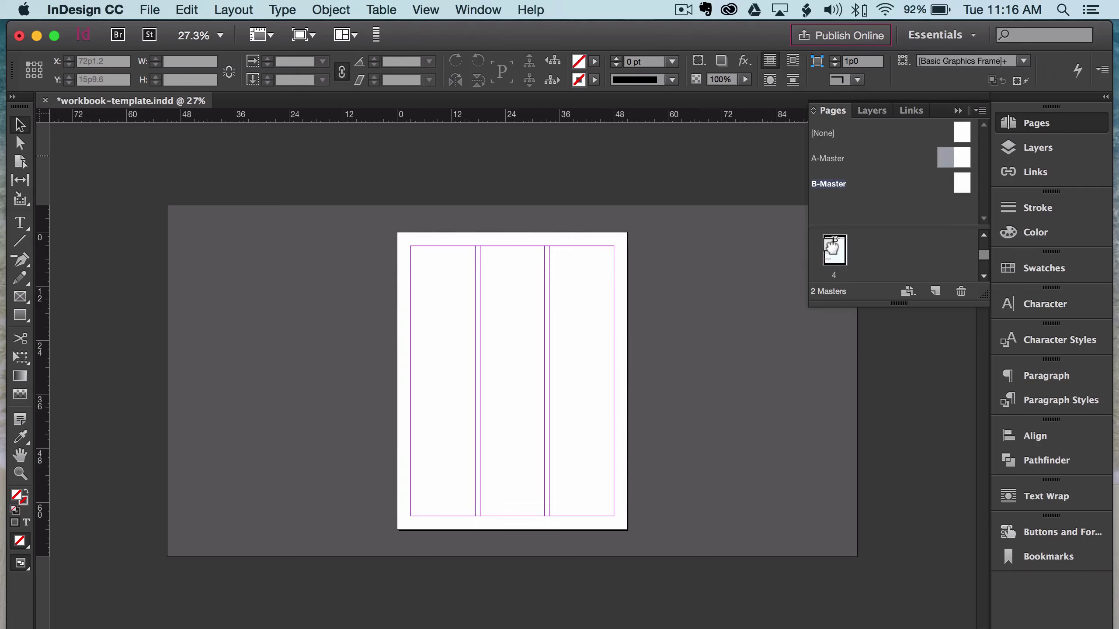
right_click(962, 186)
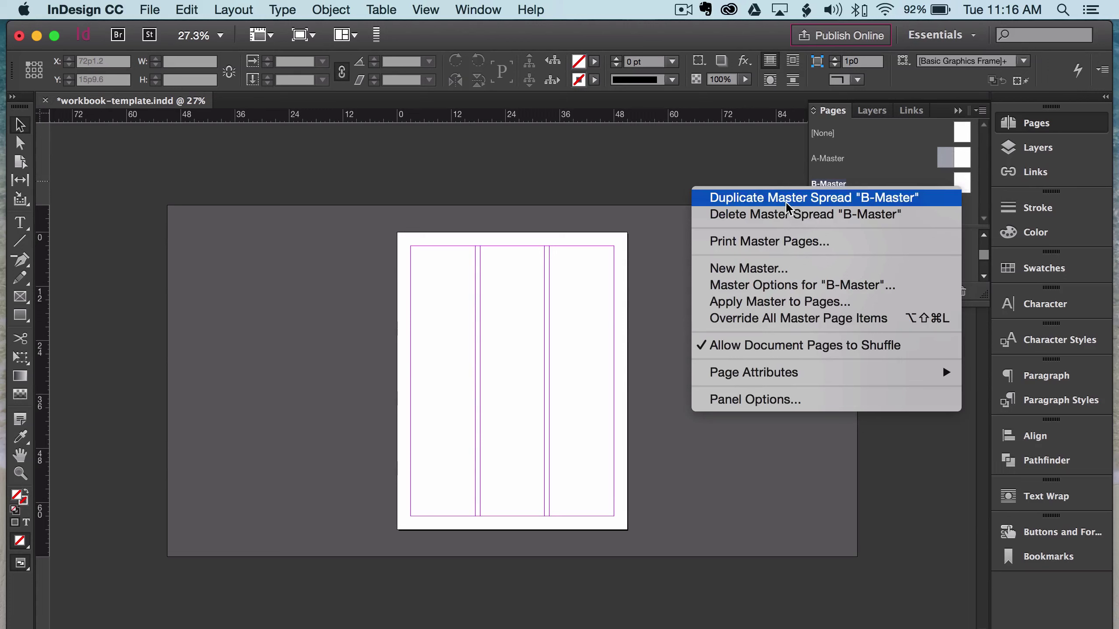
left_click(815, 213)
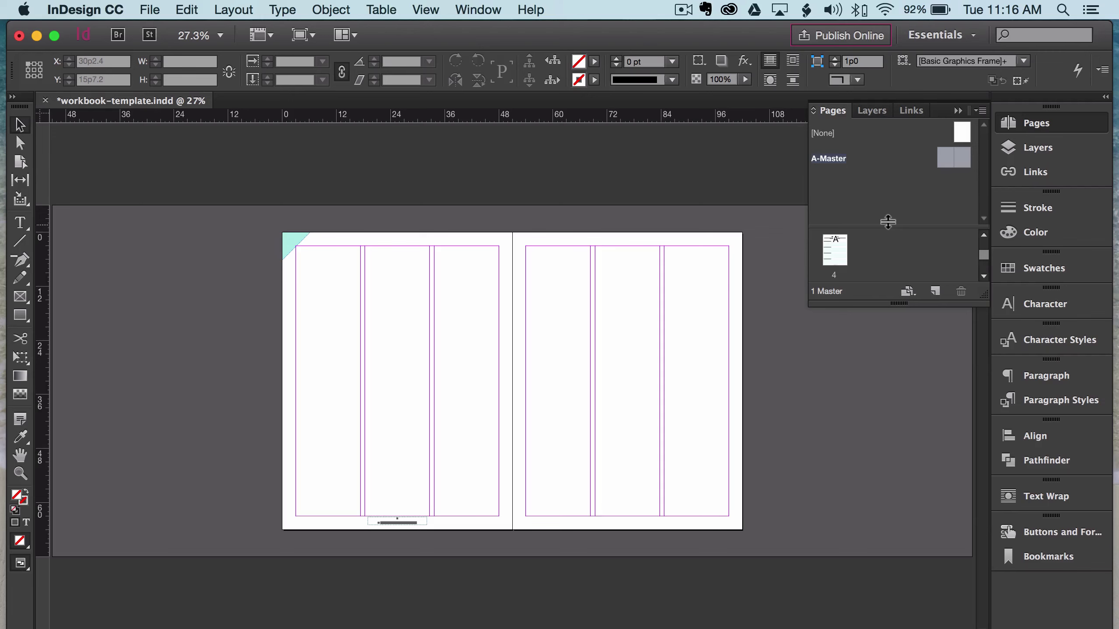
left_click_drag(887, 223, 887, 173)
scroll(839, 221, "up", 5)
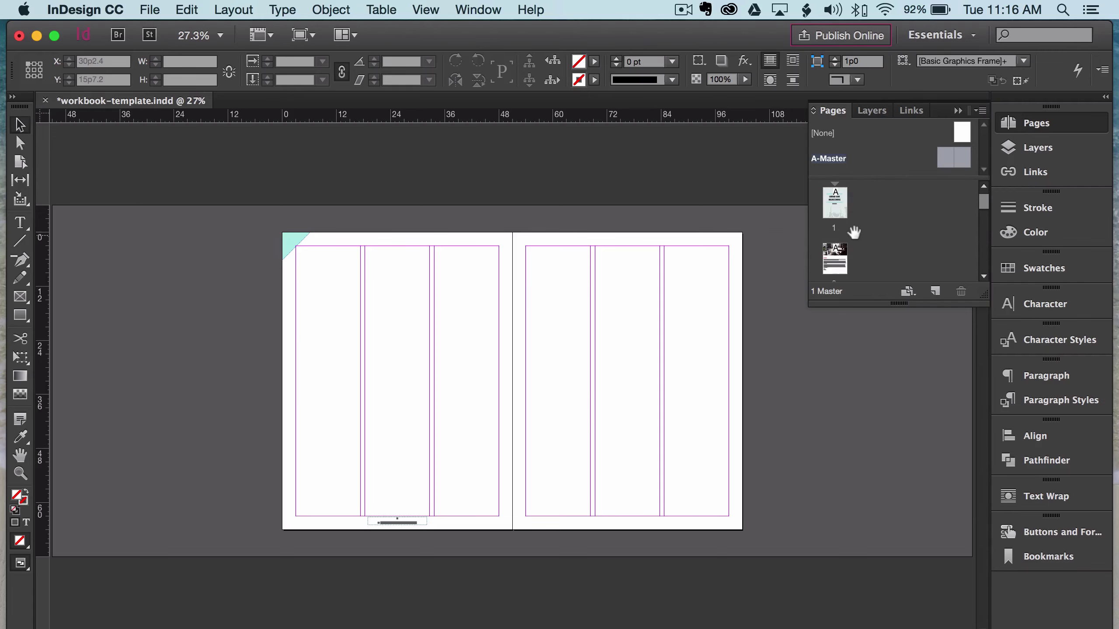
Go to page 4, zoom in, and select the answer box under the first question
scroll(839, 249, "down", 3)
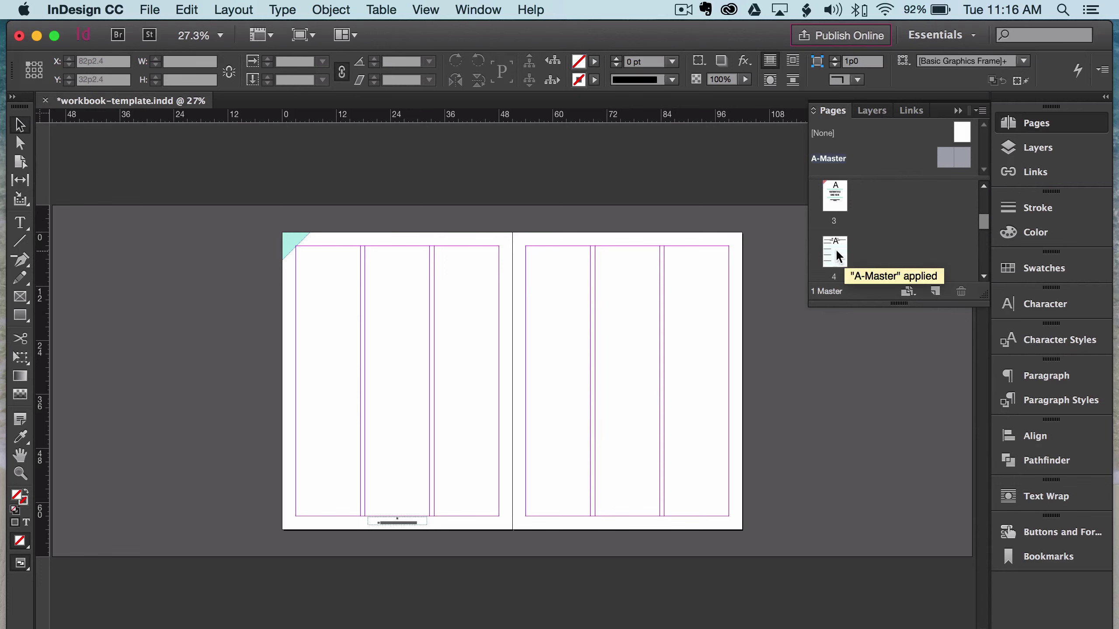
double_click(835, 251)
key("super+equal")
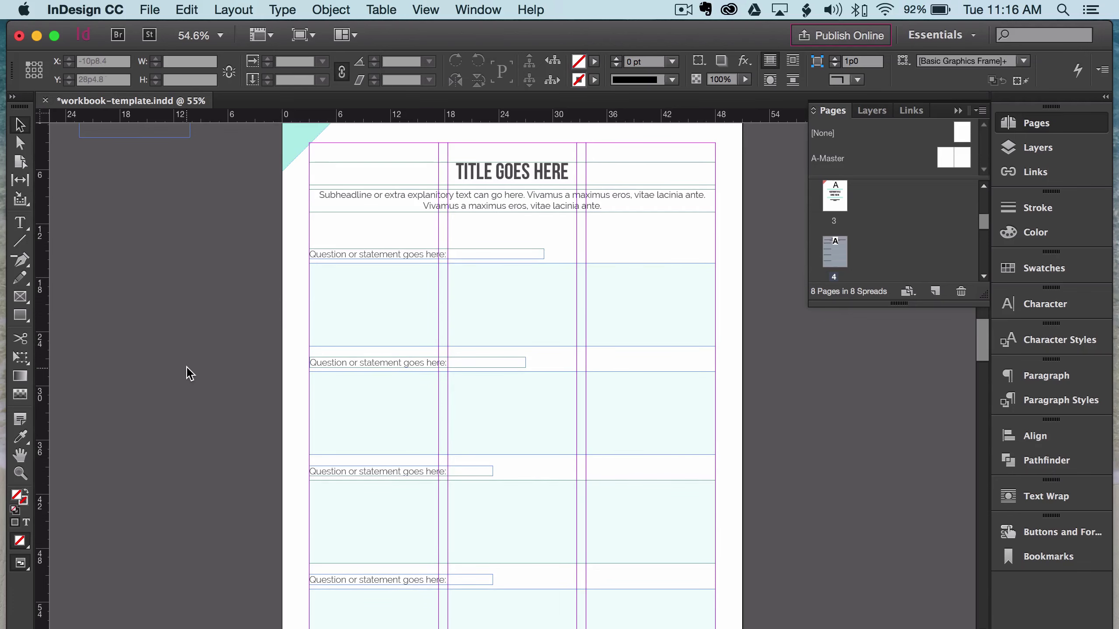
scroll(489, 307, "down", 5)
scroll(490, 307, "left", 3)
scroll(490, 306, "up", 5)
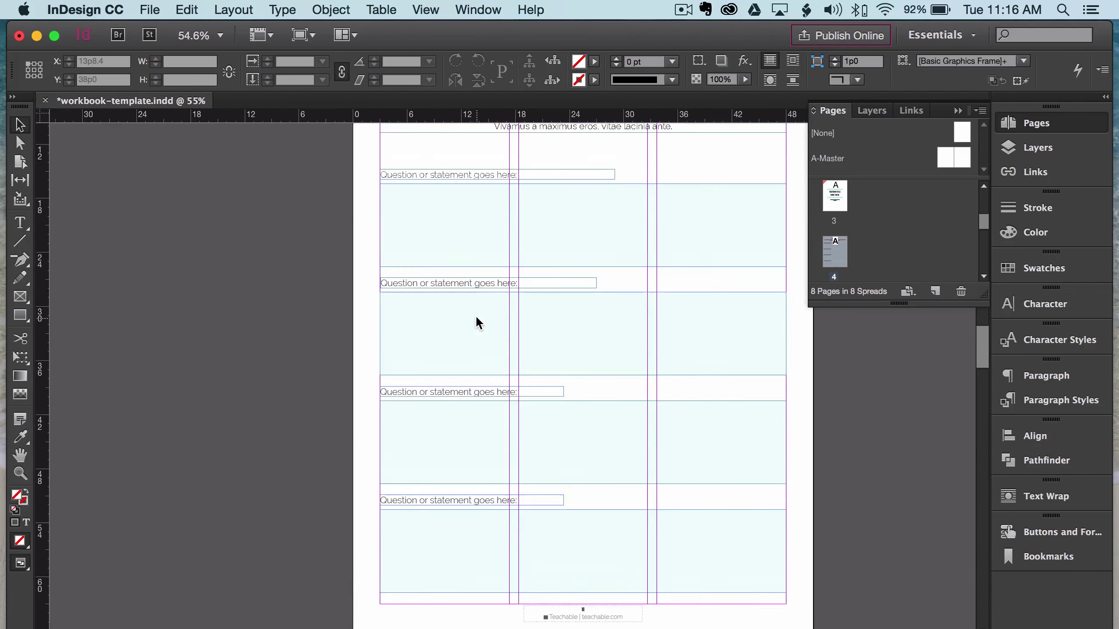
scroll(468, 310, "right", 1)
scroll(468, 309, "up", 2)
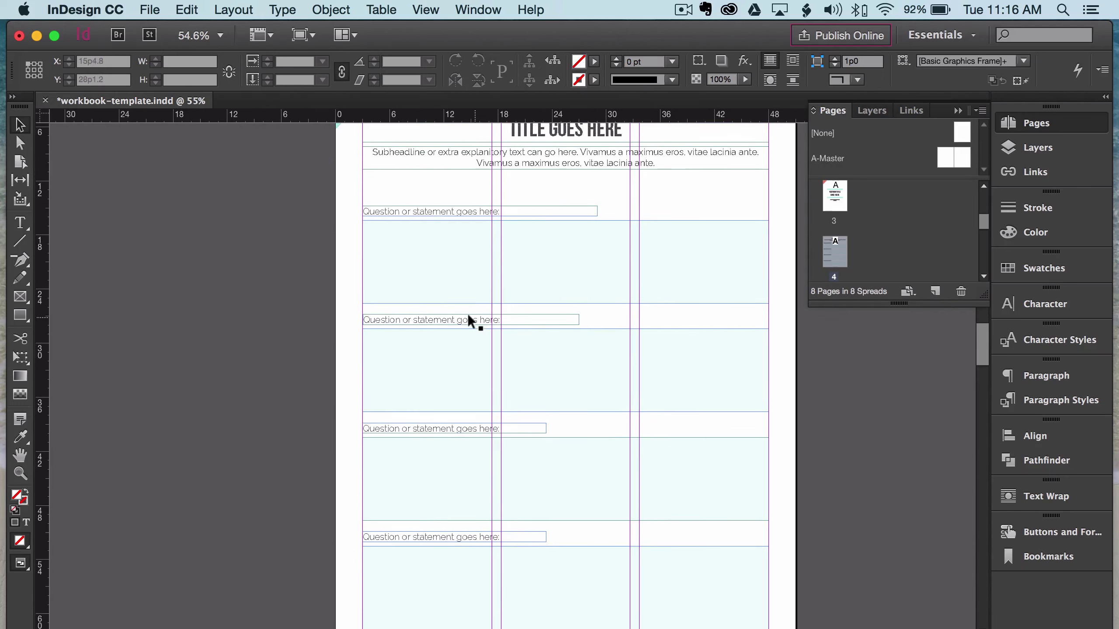
left_click(467, 318)
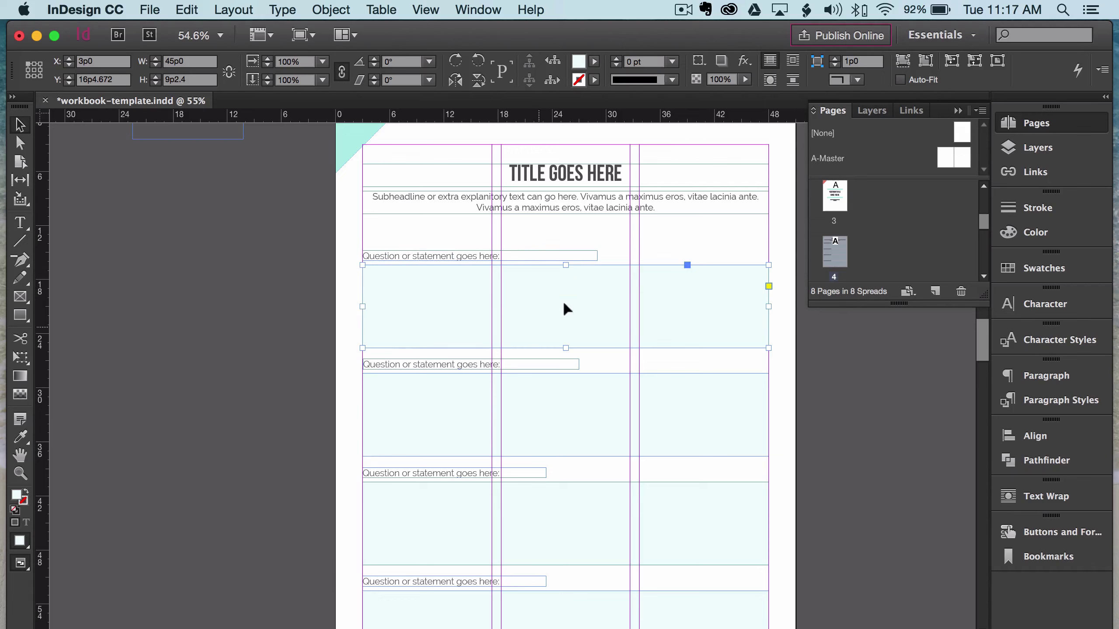
Show the Buttons and Forms panel from Window > Interactive
left_click(476, 10)
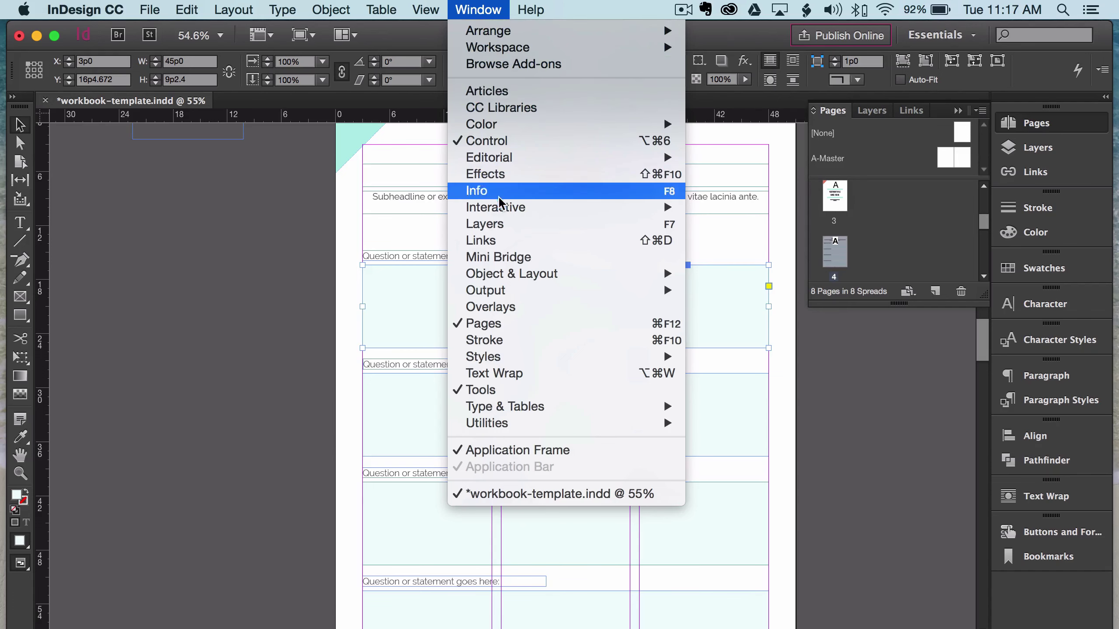
mouse_move(502, 208)
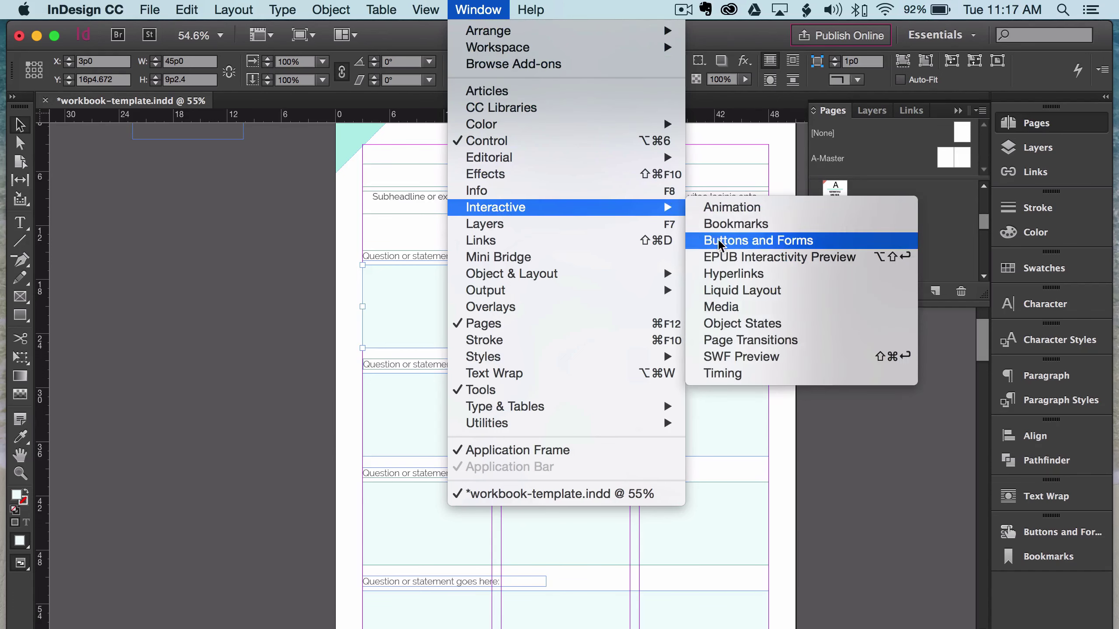
left_click(830, 246)
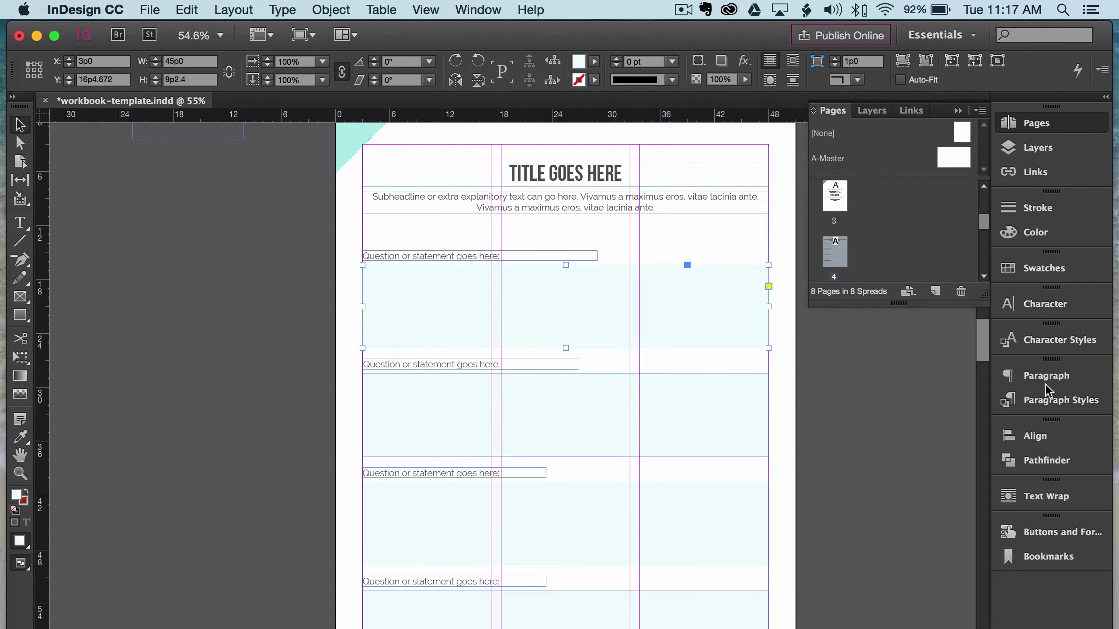
Make the first answer box a text field with On Click event, named question 1
left_click(1038, 534)
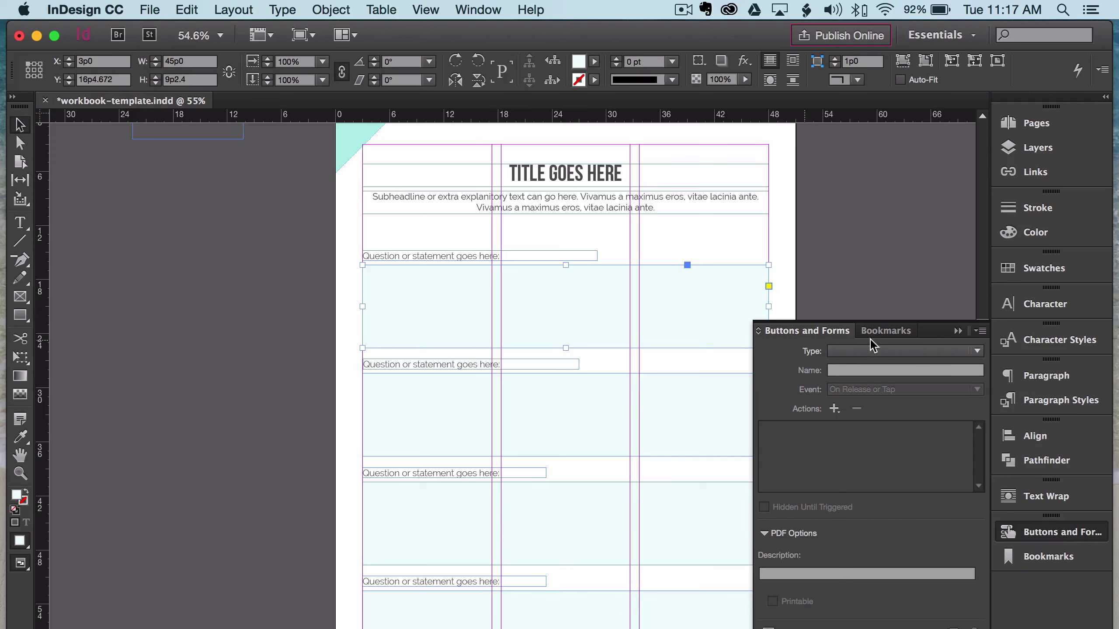
left_click(838, 351)
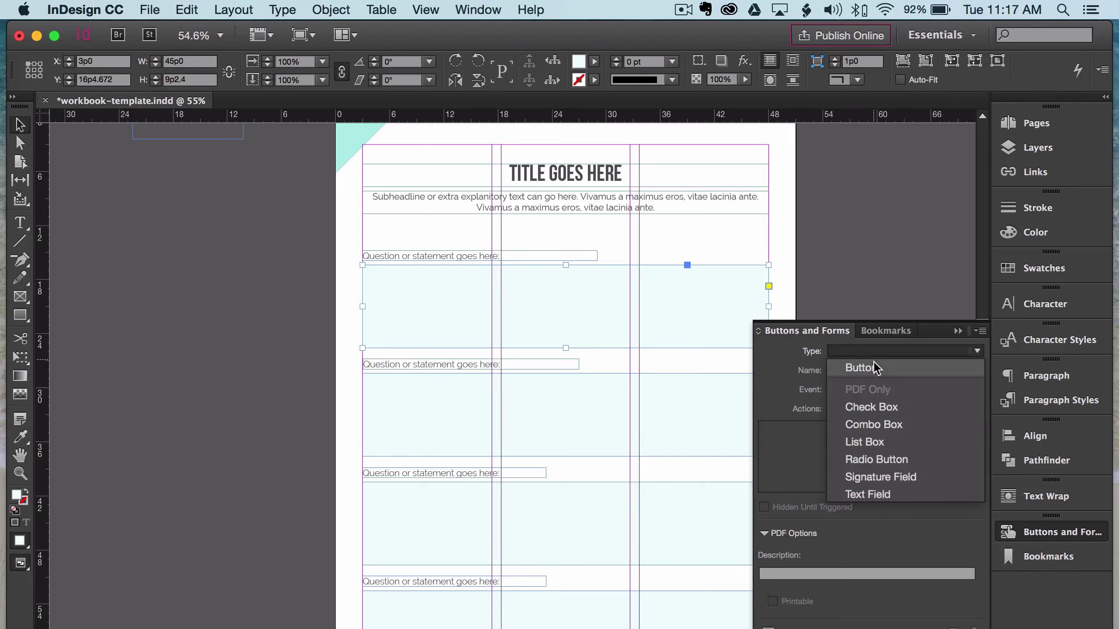
left_click(905, 492)
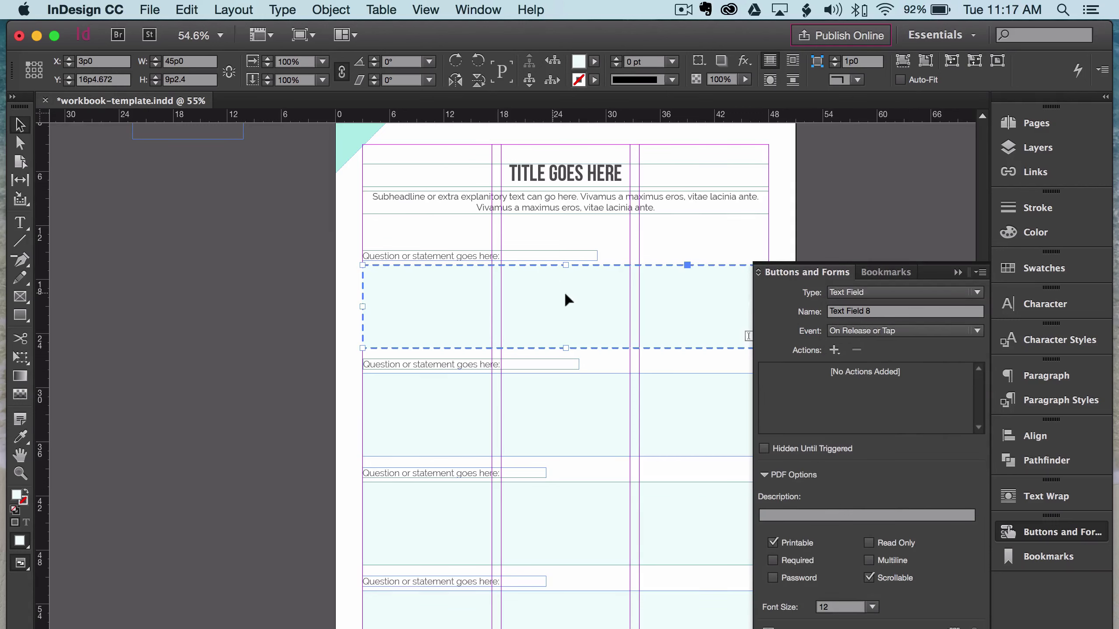
left_click(949, 330)
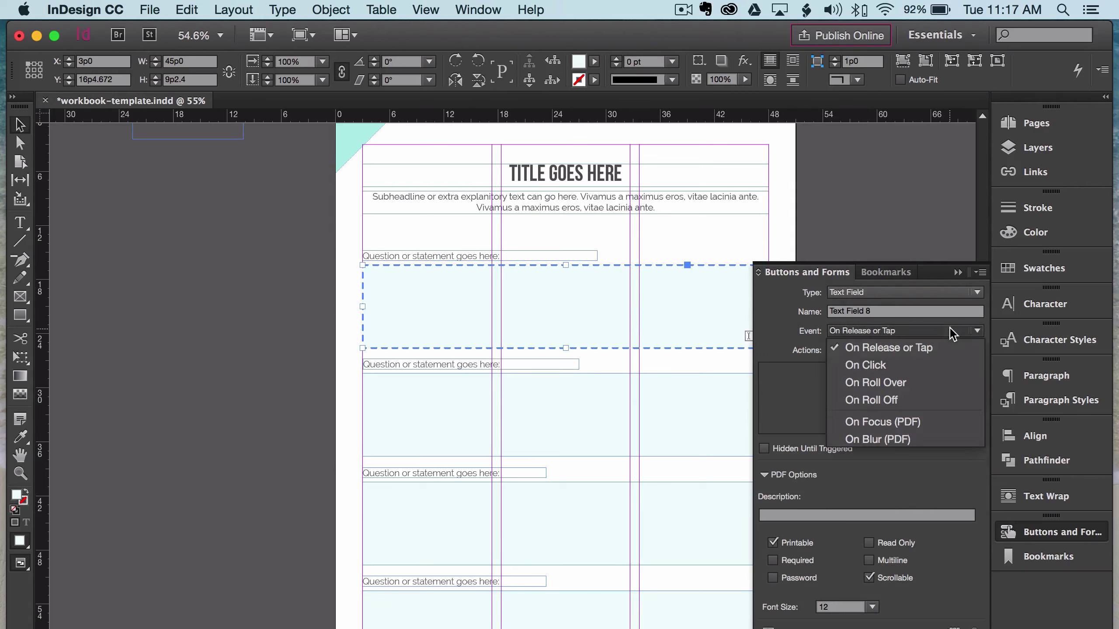
left_click(886, 365)
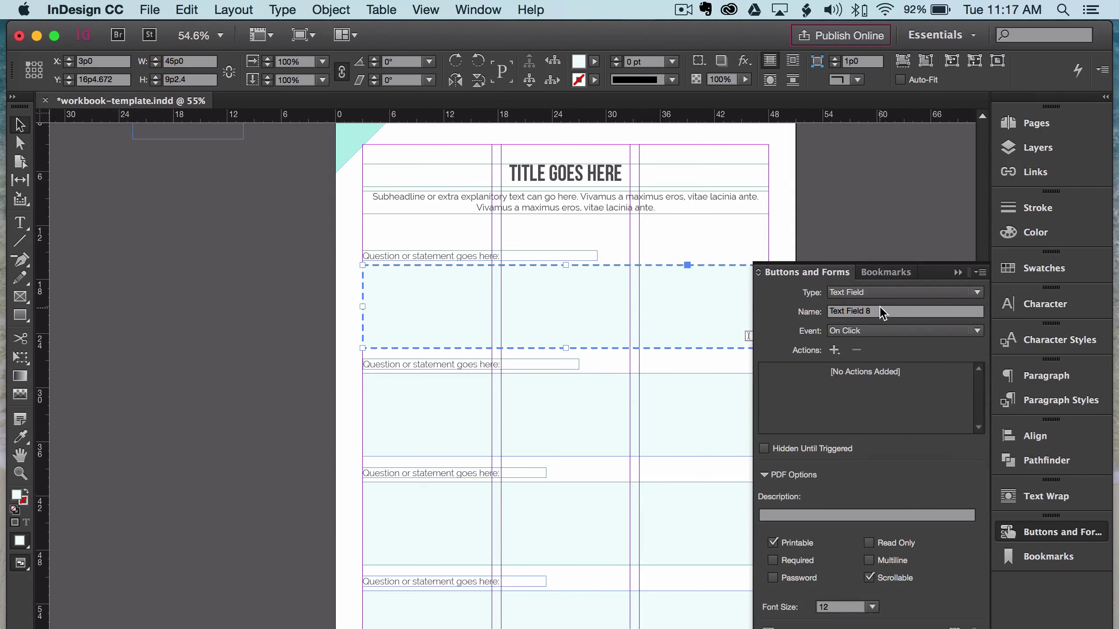
left_click_drag(879, 312, 789, 314)
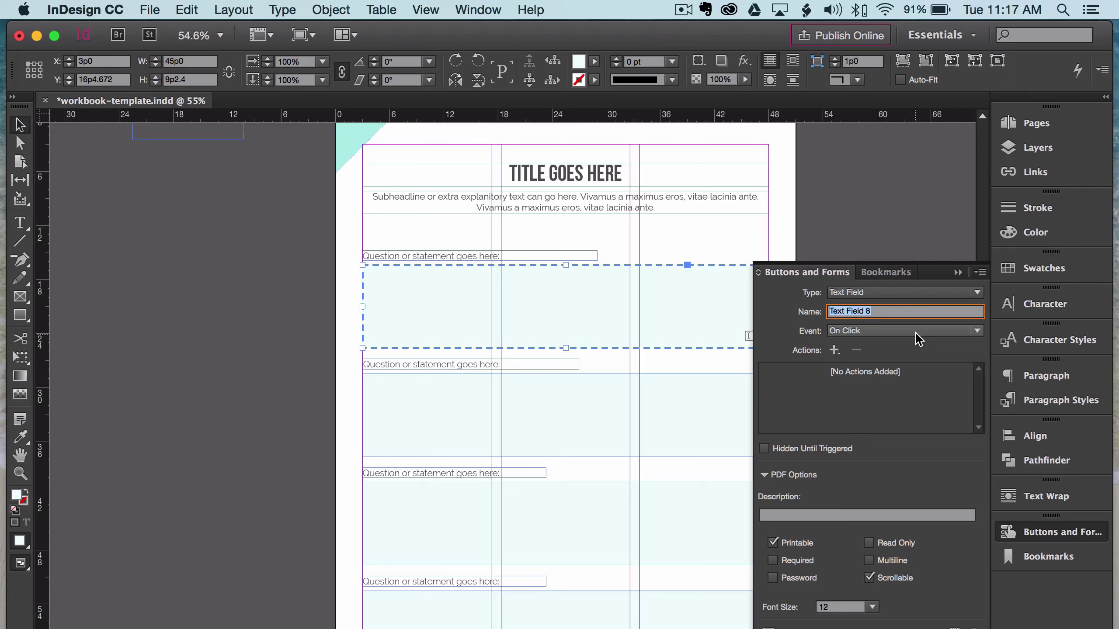
type("question 1")
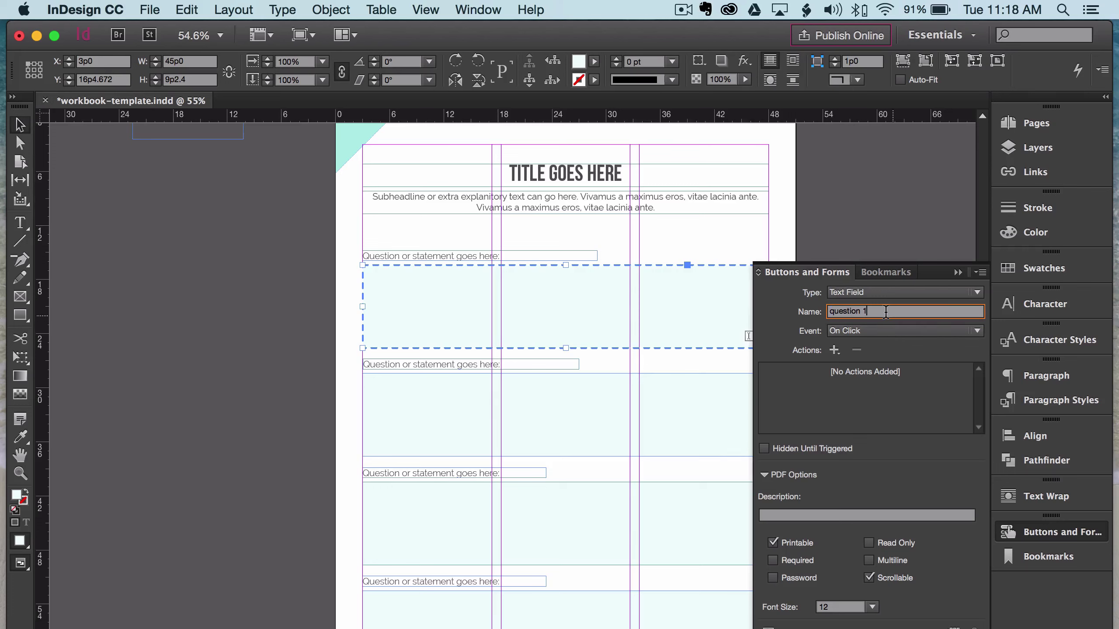
left_click_drag(887, 312, 784, 316)
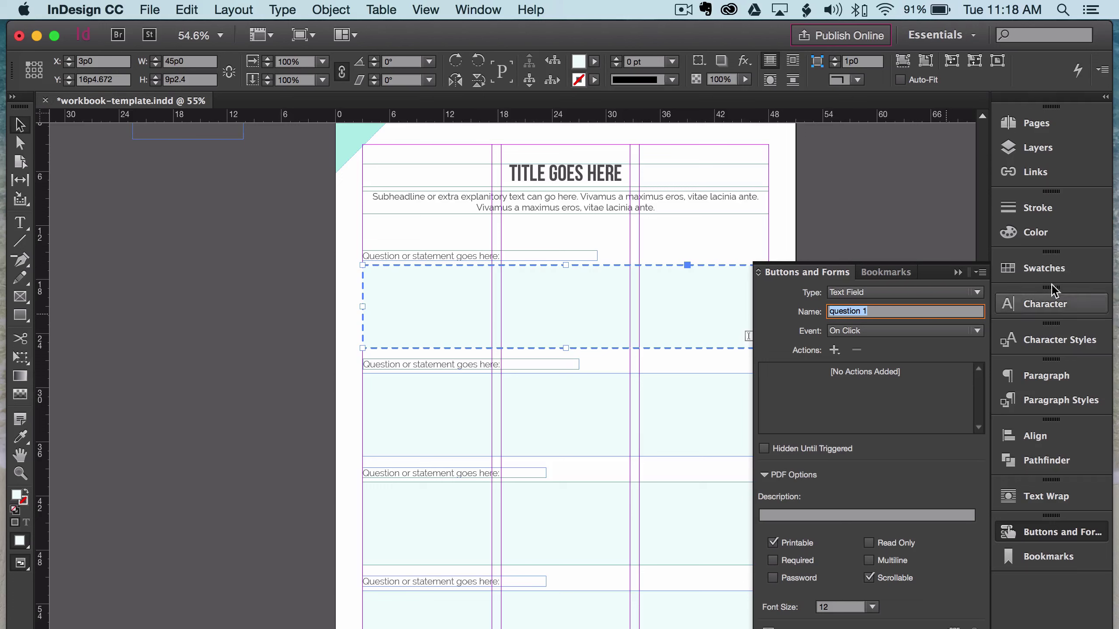
Undo, reconvert the answer box to a text field, and give it description 'question 1'
key("super+z")
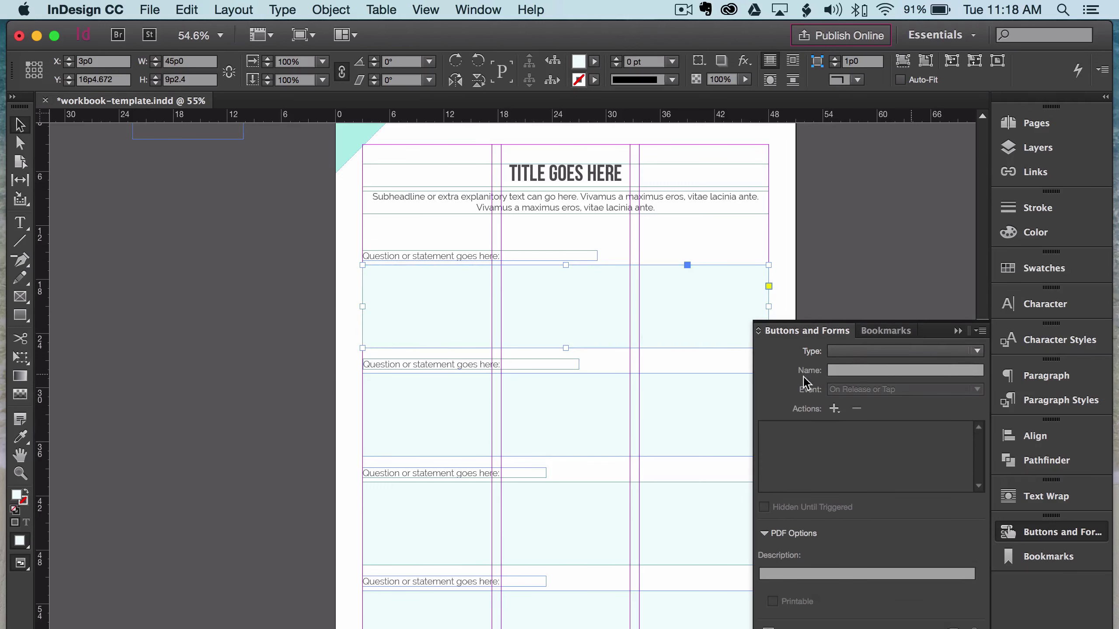
left_click(902, 351)
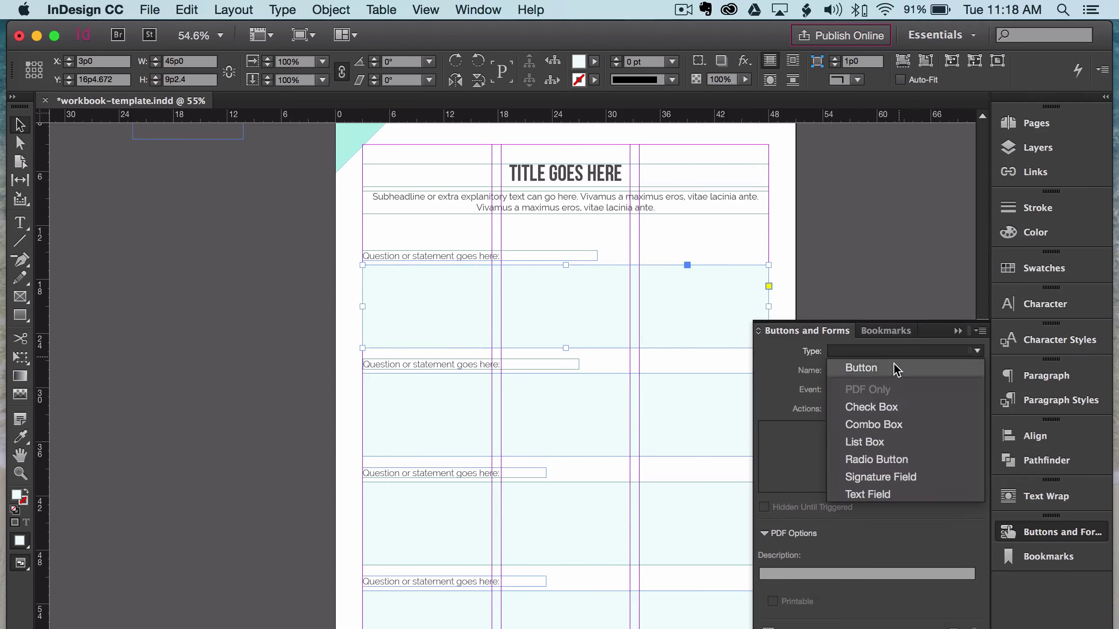
left_click(900, 494)
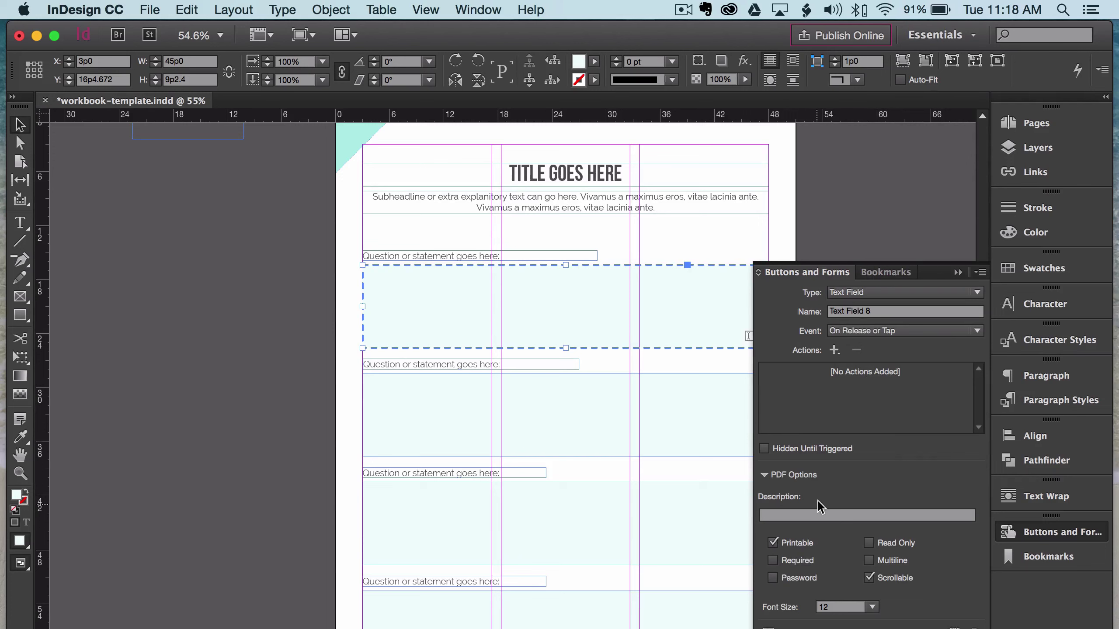
left_click(817, 515)
type("question 1")
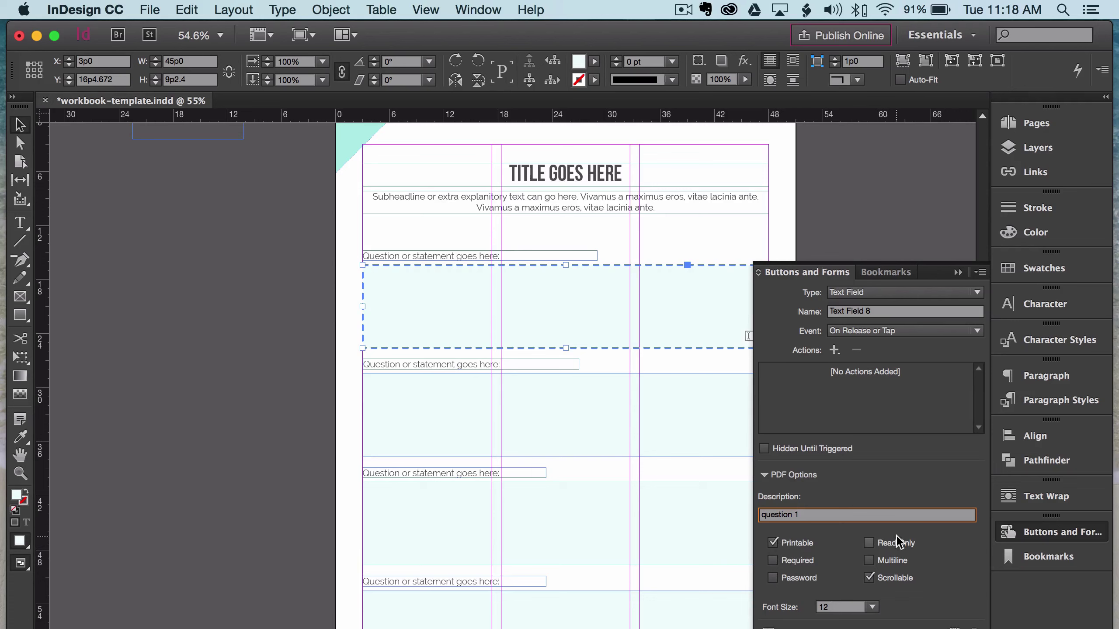
Make the field multiline and scrollable with a font size of 10
left_click(869, 578)
left_click(869, 560)
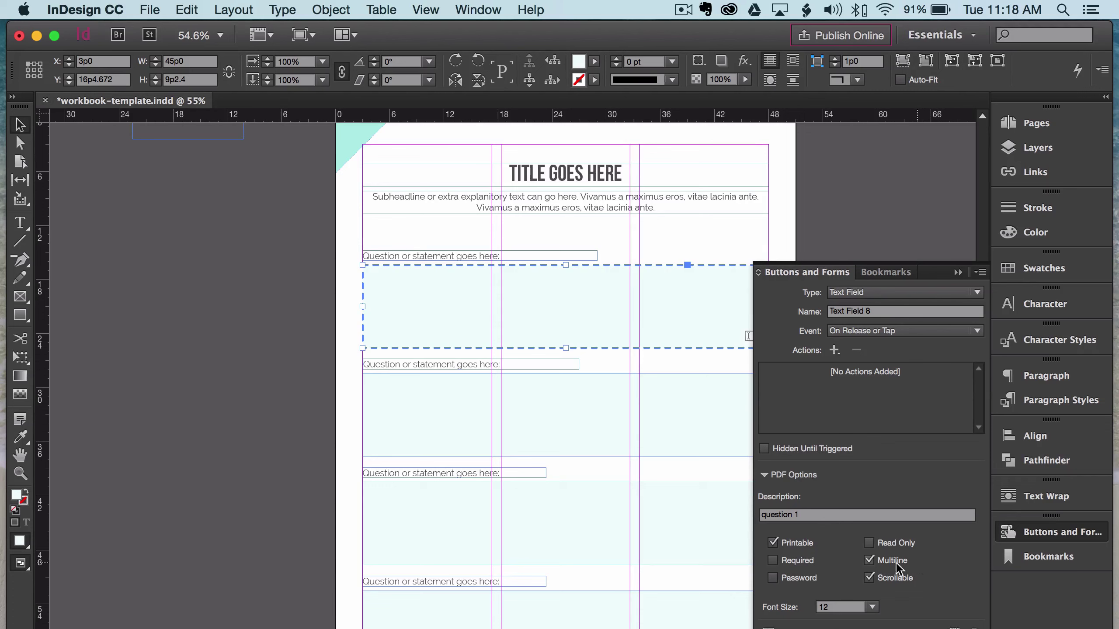
left_click(872, 608)
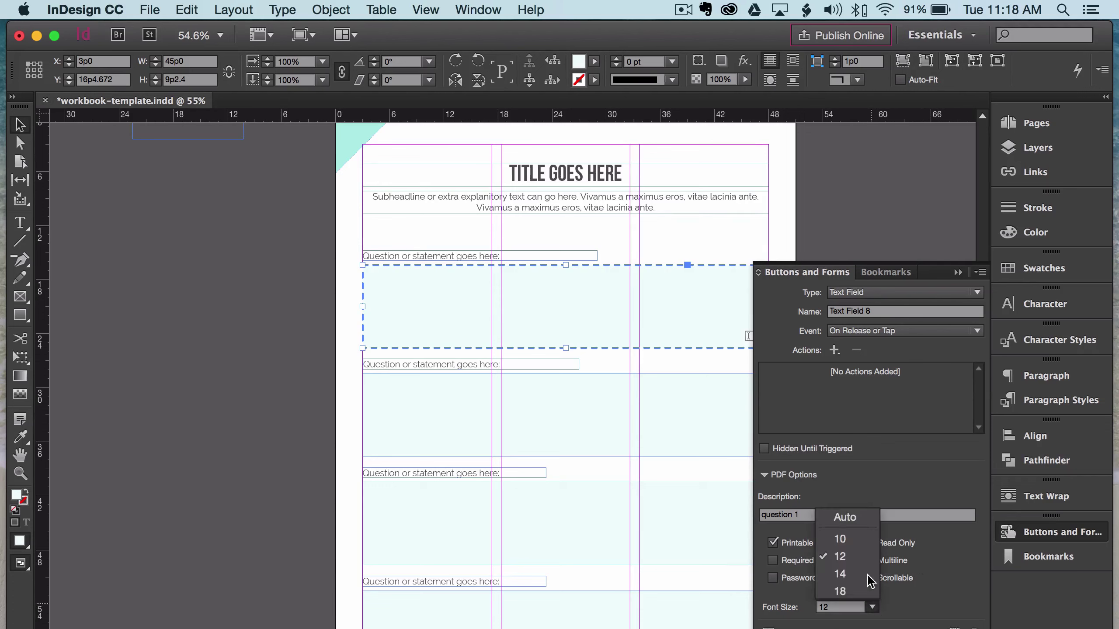
left_click(862, 539)
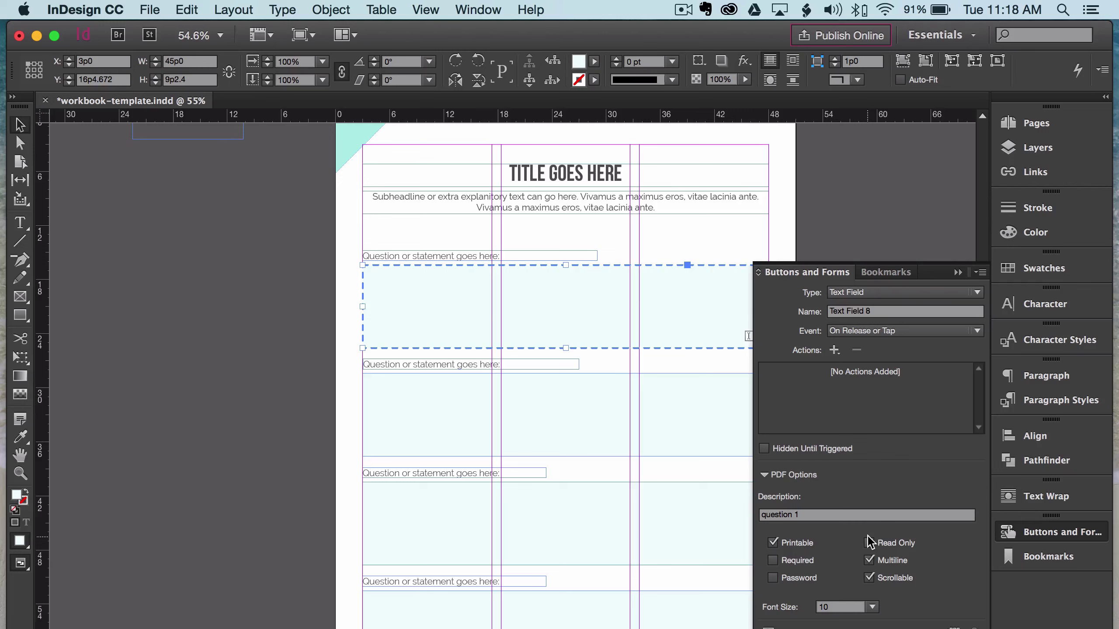
left_click(878, 609)
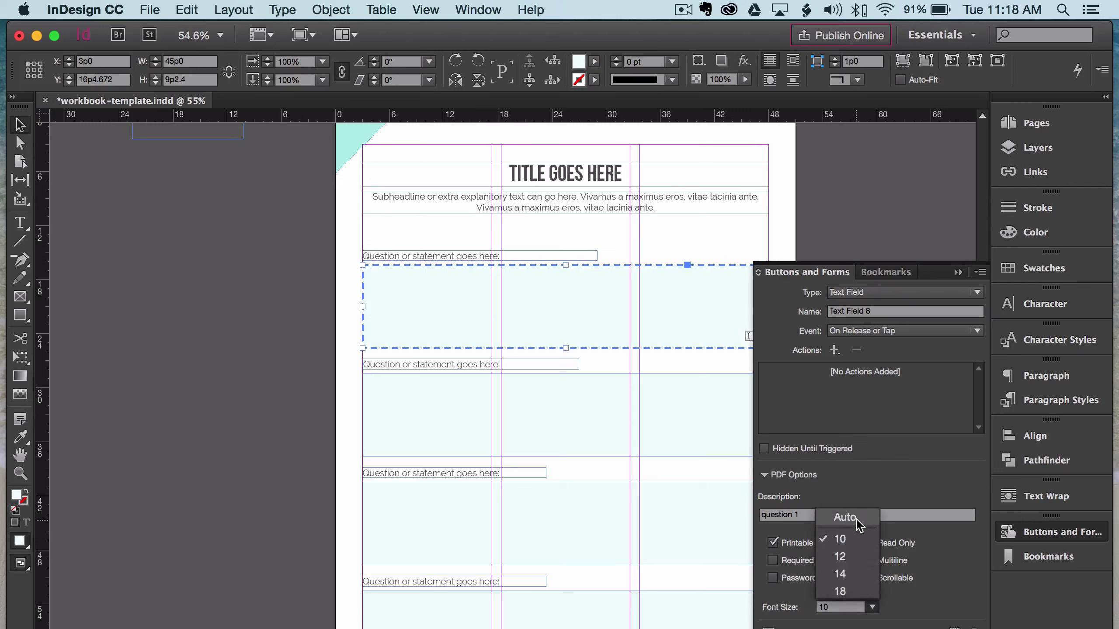
left_click(902, 591)
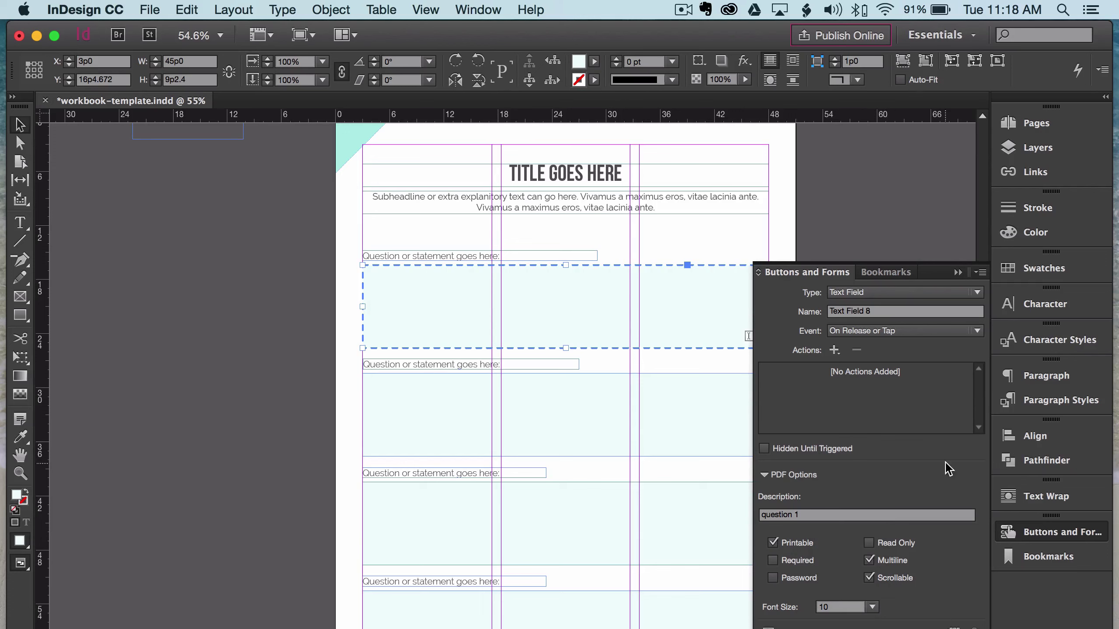
Set the field's event to On Click again and close the Buttons and Forms panel
left_click(862, 331)
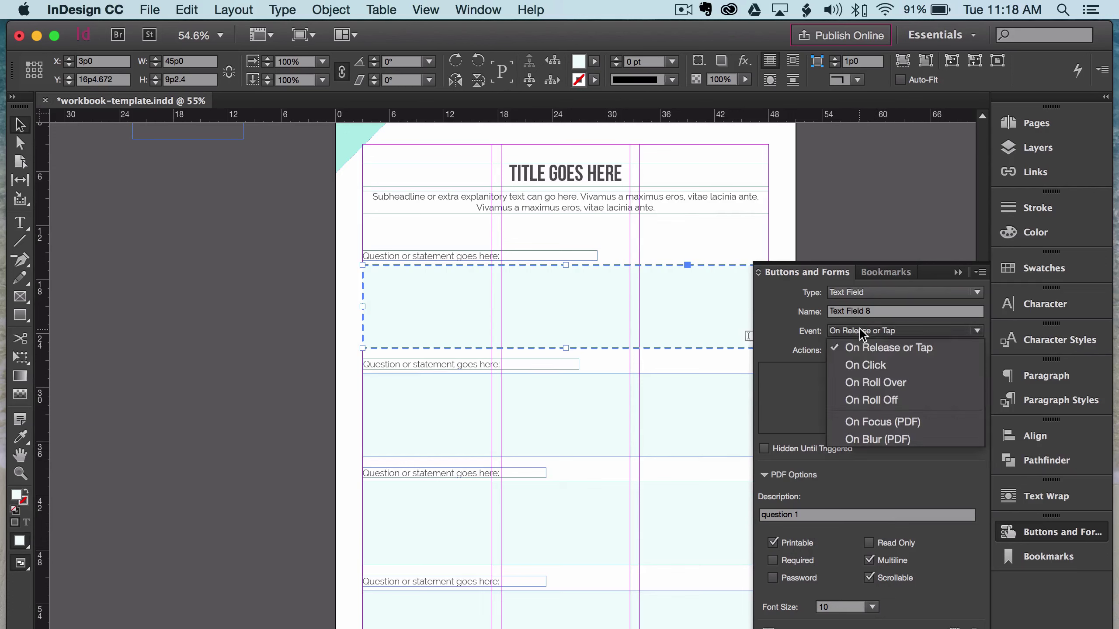
left_click(867, 366)
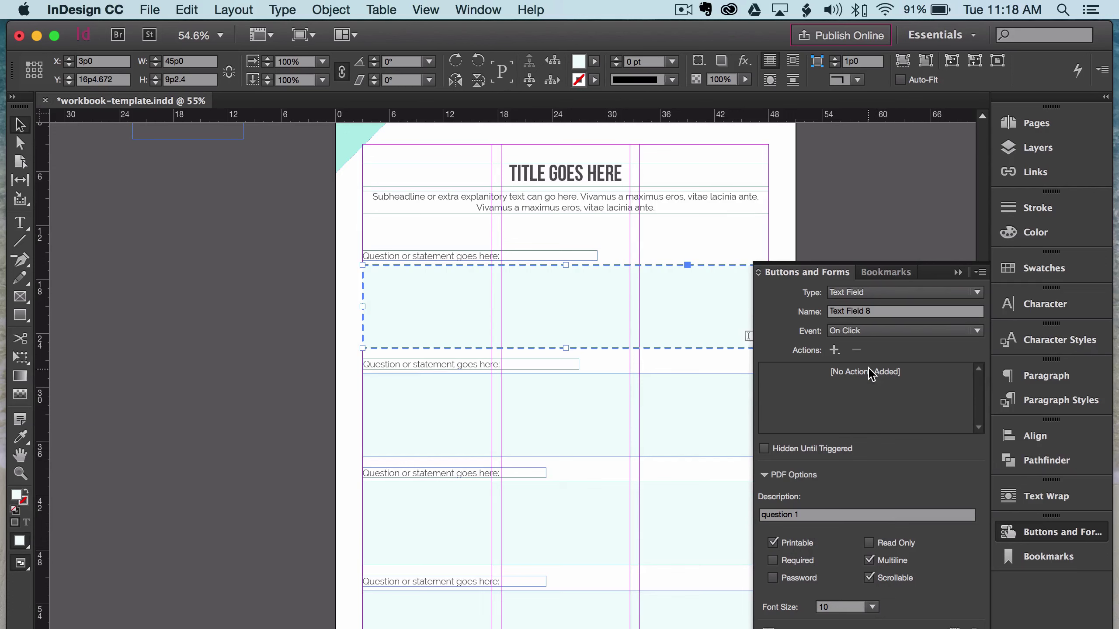
left_click(853, 219)
left_click(957, 335)
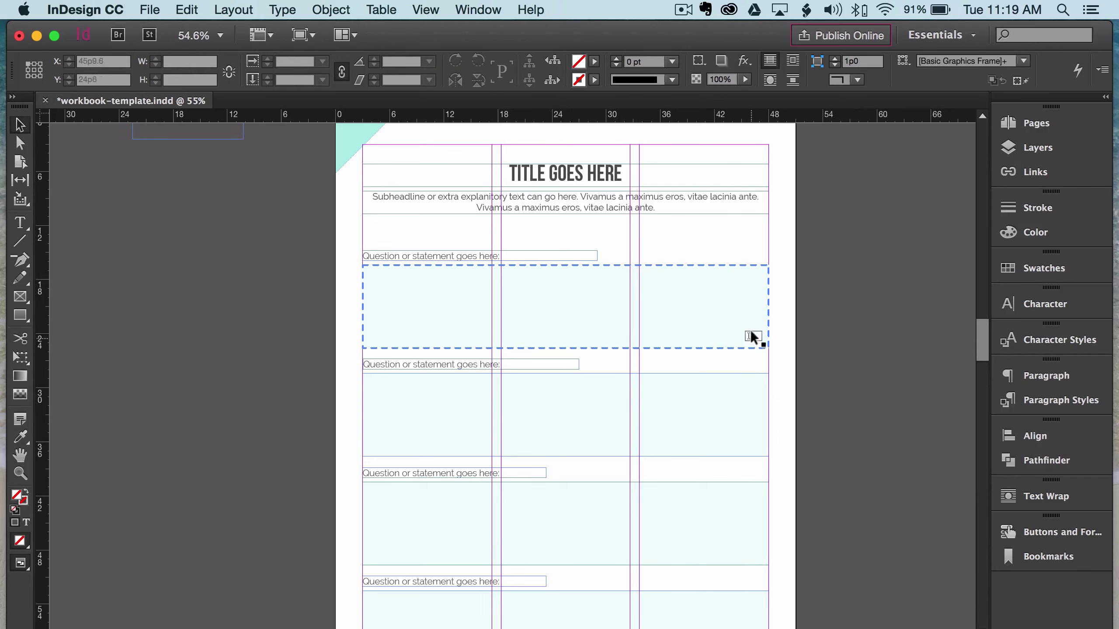
Move the first question-and-answer frames down over the second row
scroll(744, 327, "down", 3)
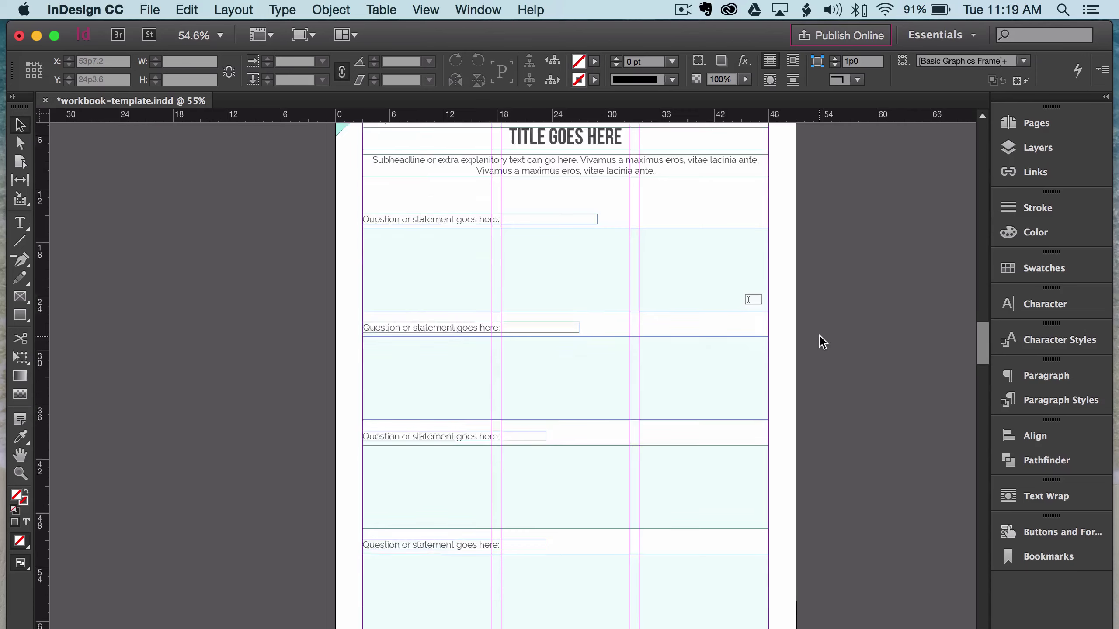
left_click_drag(339, 175, 380, 219)
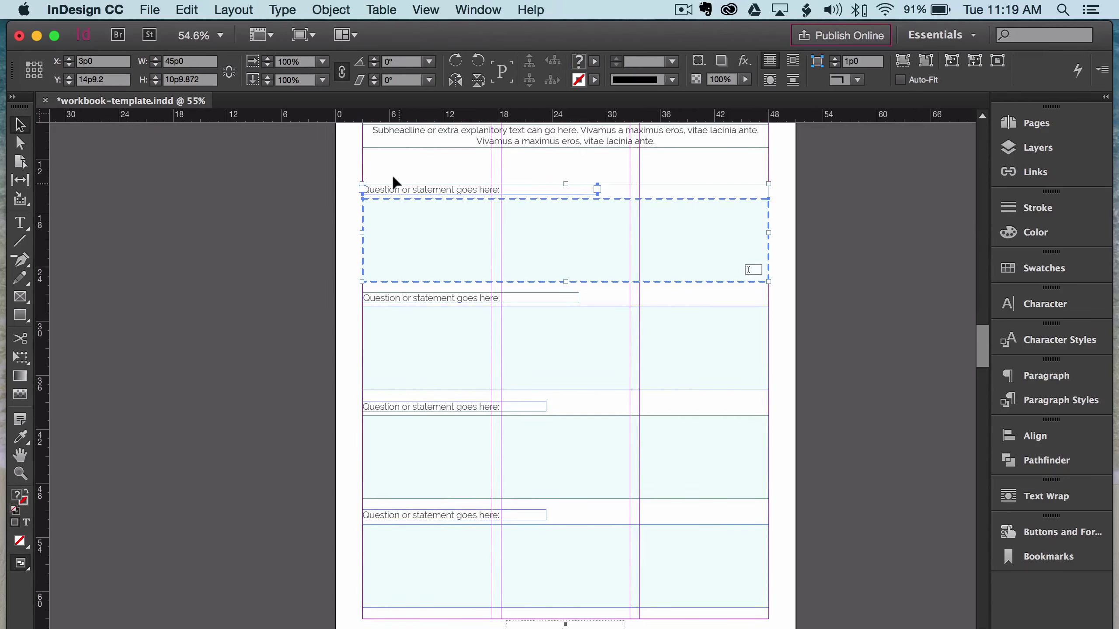
left_click(338, 190)
left_click(391, 223)
left_click_drag(392, 222, 378, 321)
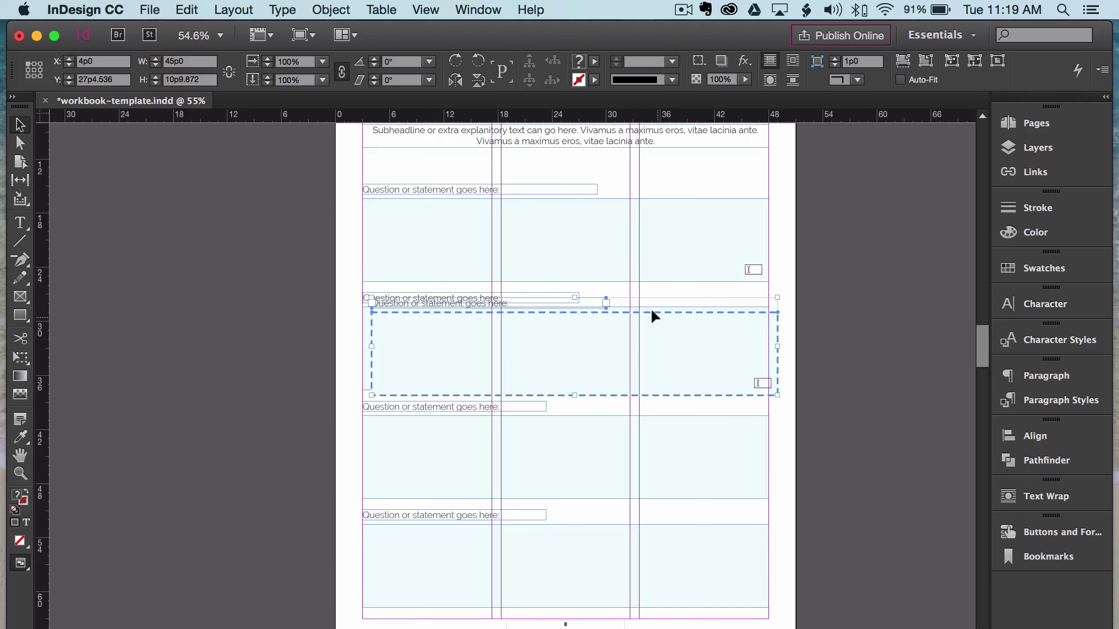
left_click_drag(626, 317, 632, 313)
left_click(869, 327)
Convert the second, third and fourth answer boxes into text fields at font size 10
left_click(708, 360)
left_click(689, 437, "shift")
left_click(673, 543, "shift")
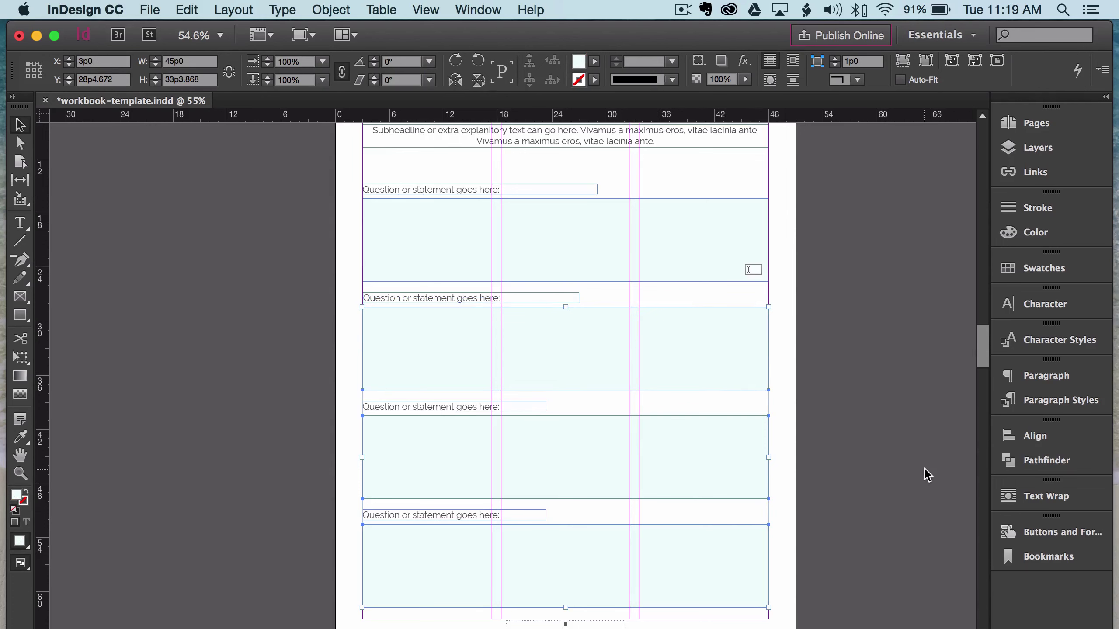
left_click(1069, 535)
left_click(925, 351)
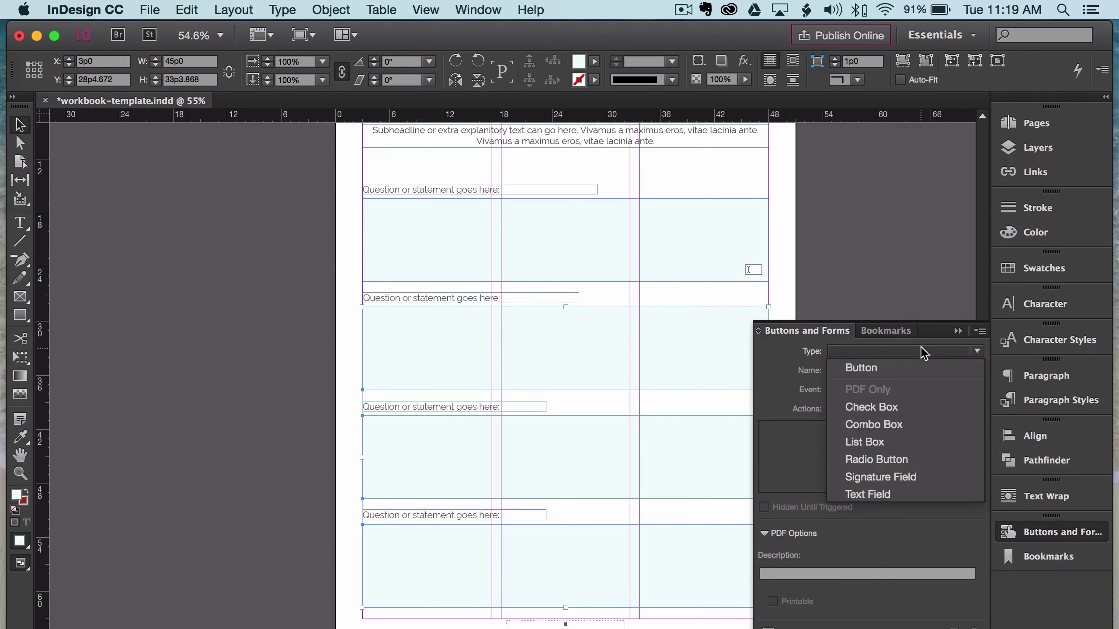
left_click(888, 492)
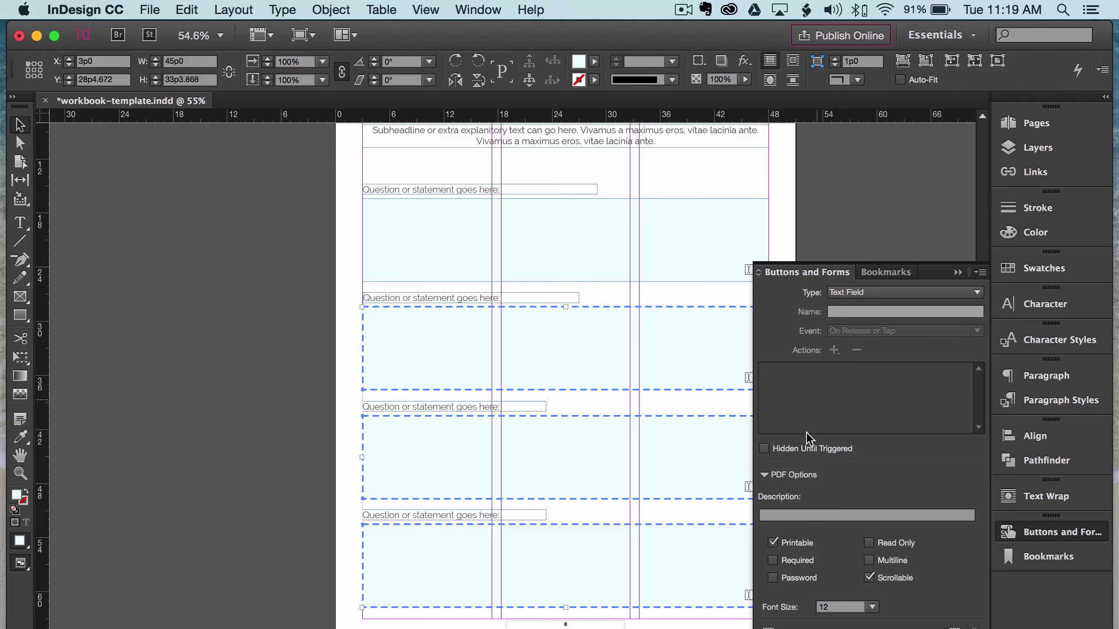
left_click(873, 607)
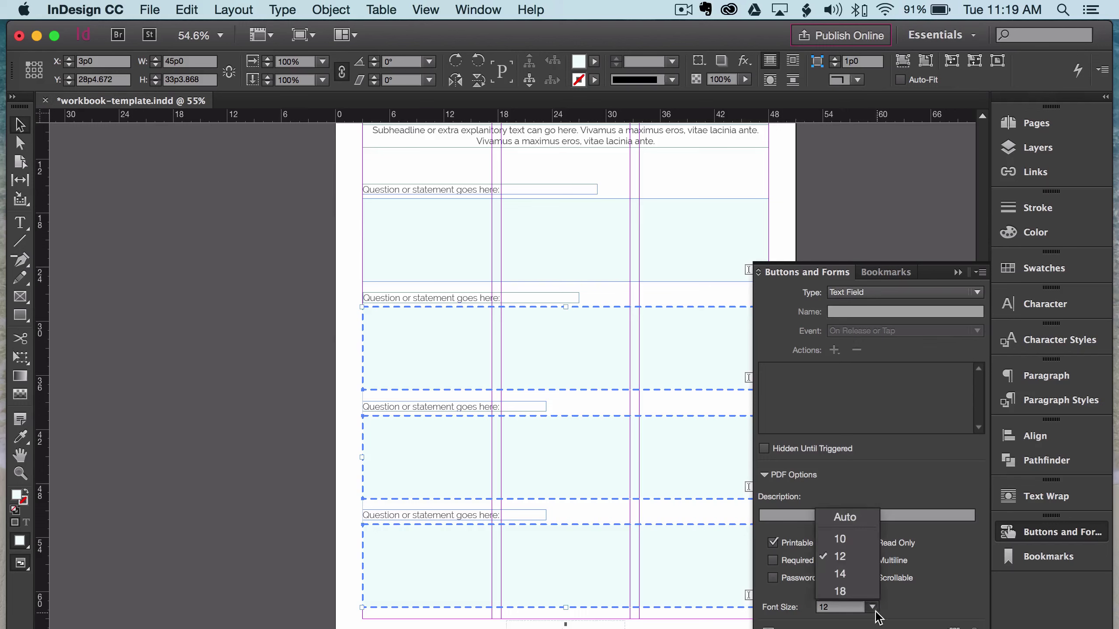
left_click(850, 539)
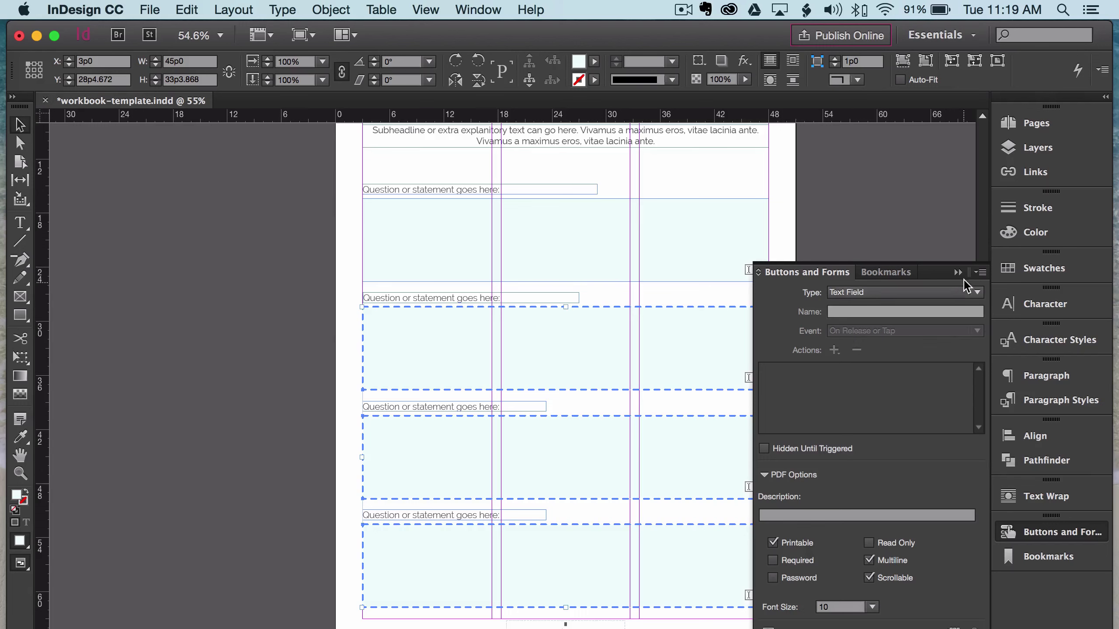
left_click(959, 272)
Check the second answer field, then save the workbook template
left_click(880, 280)
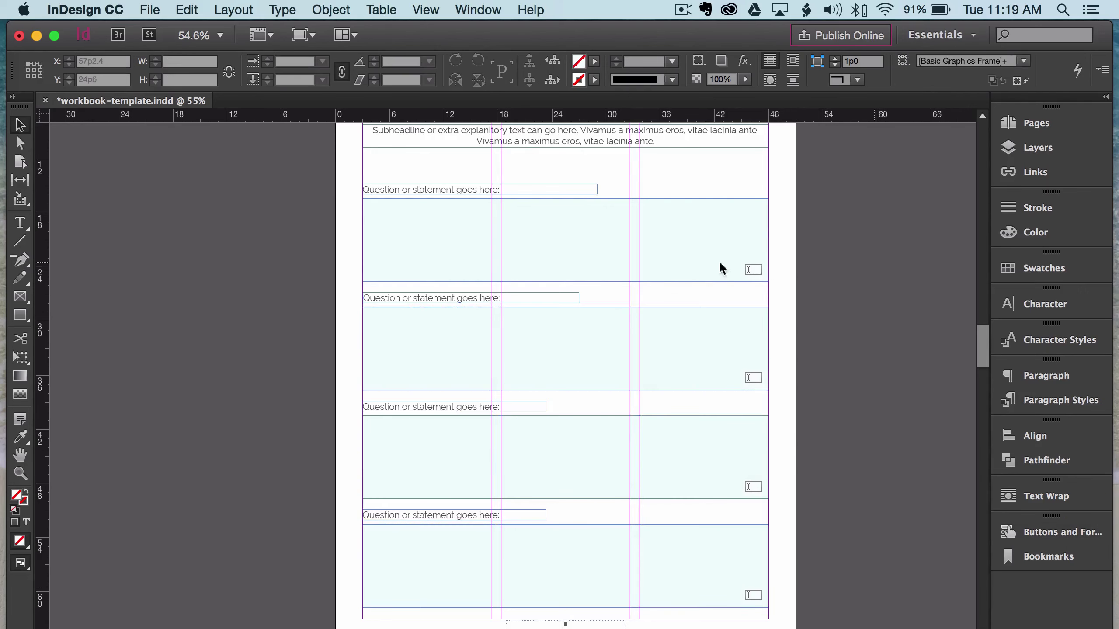
left_click(656, 357)
left_click(839, 453)
scroll(839, 450, "down", 5)
key("super+s")
Scroll through the workbook to the page with three columns of seven checklist items
scroll(839, 438, "down", 10)
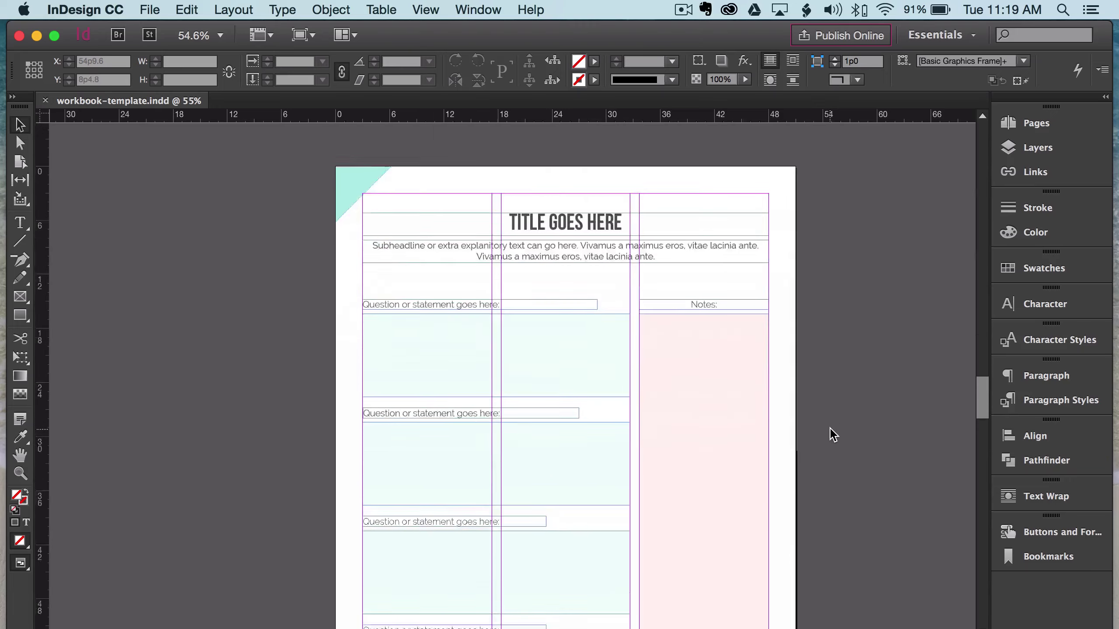
scroll(831, 422, "down", 10)
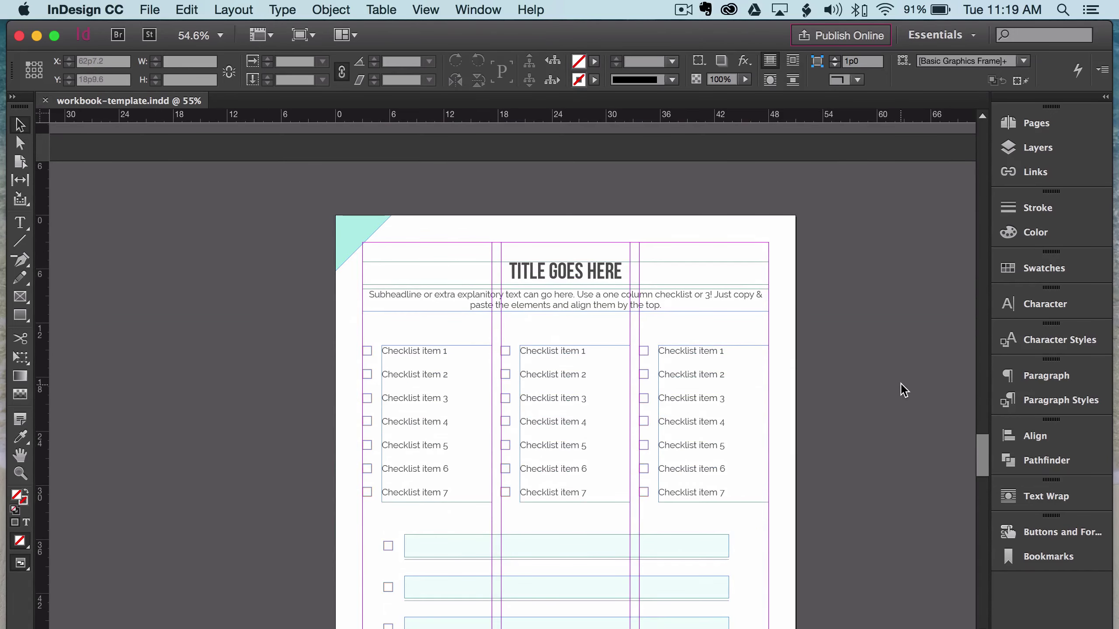
scroll(902, 388, "down", 5)
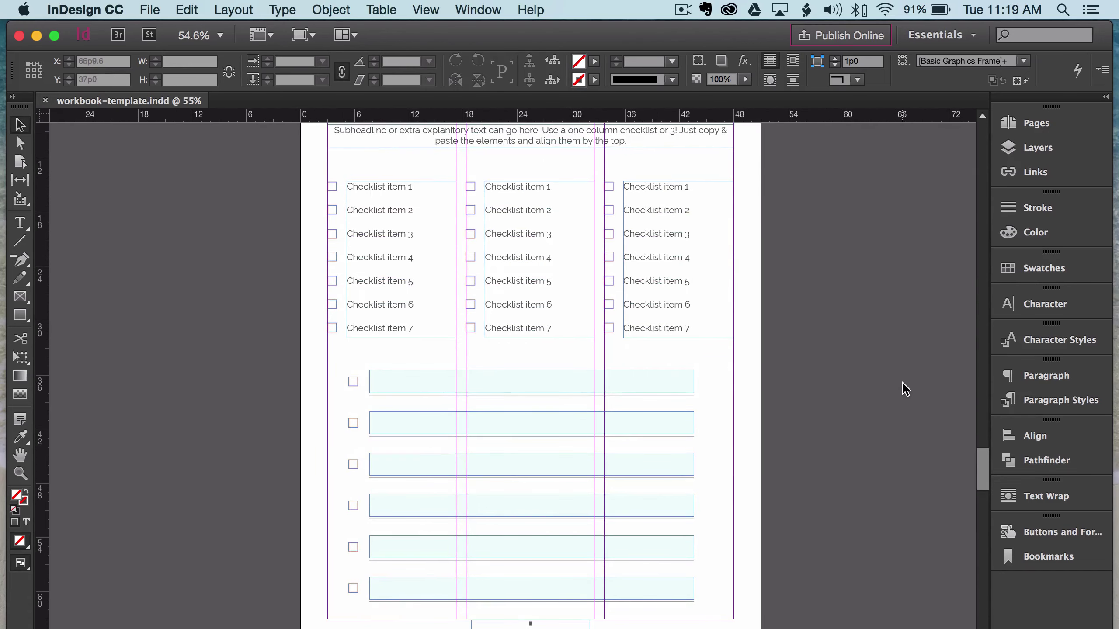
scroll(901, 389, "left", 1)
scroll(902, 389, "up", 1)
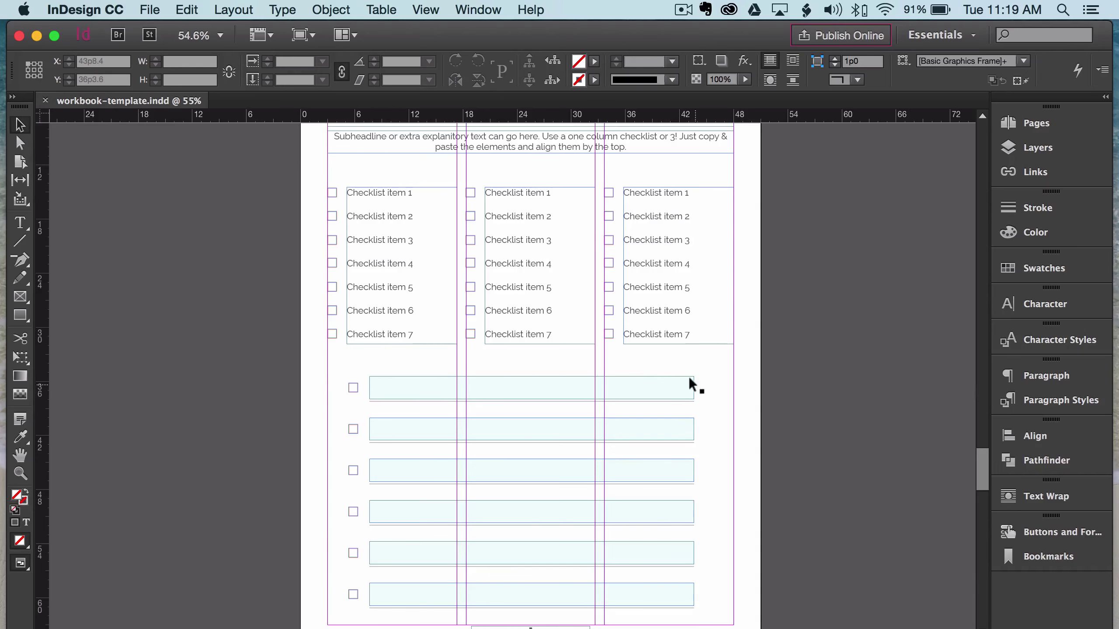
scroll(709, 305, "up", 3)
scroll(708, 301, "up", 1)
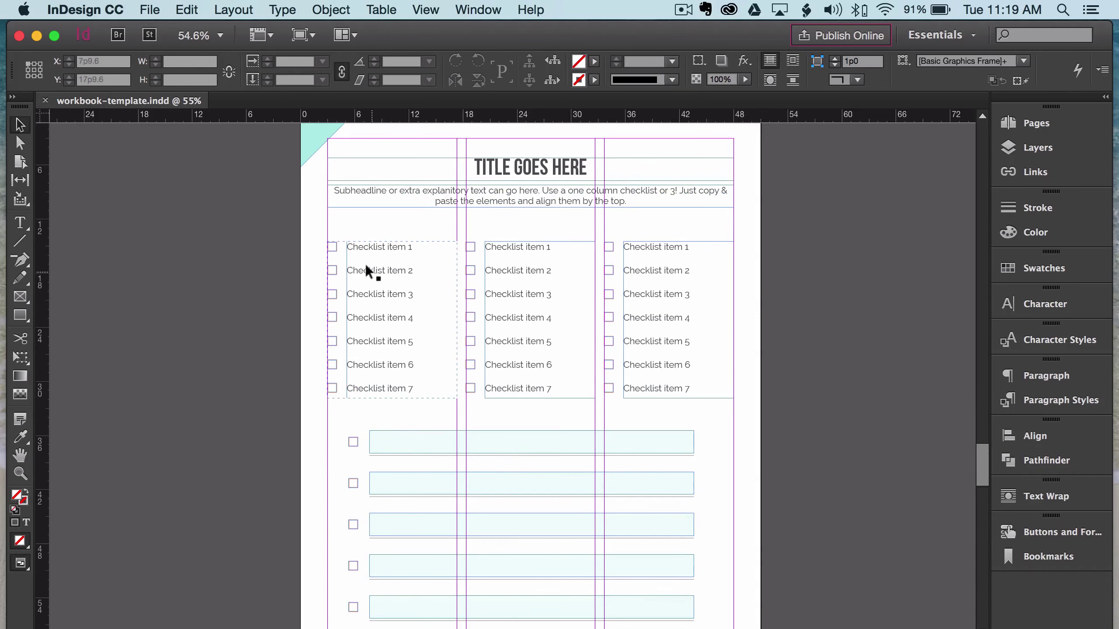
scroll(388, 266, "up", 15)
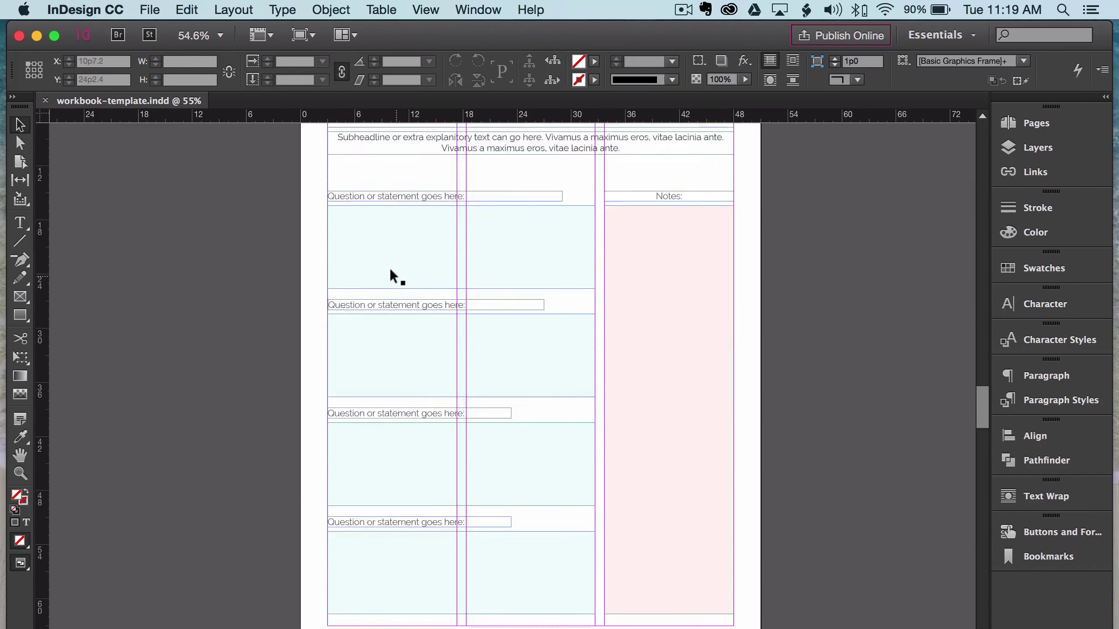
scroll(616, 197, "up", 10)
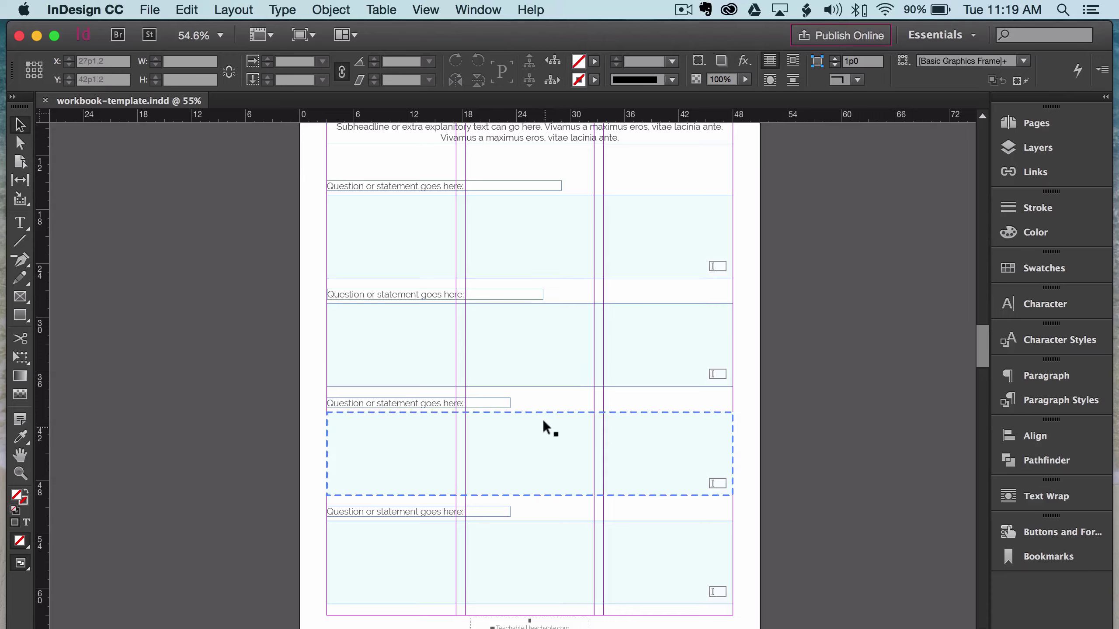
scroll(561, 429, "down", 8)
scroll(800, 438, "up", 5)
scroll(799, 441, "down", 18)
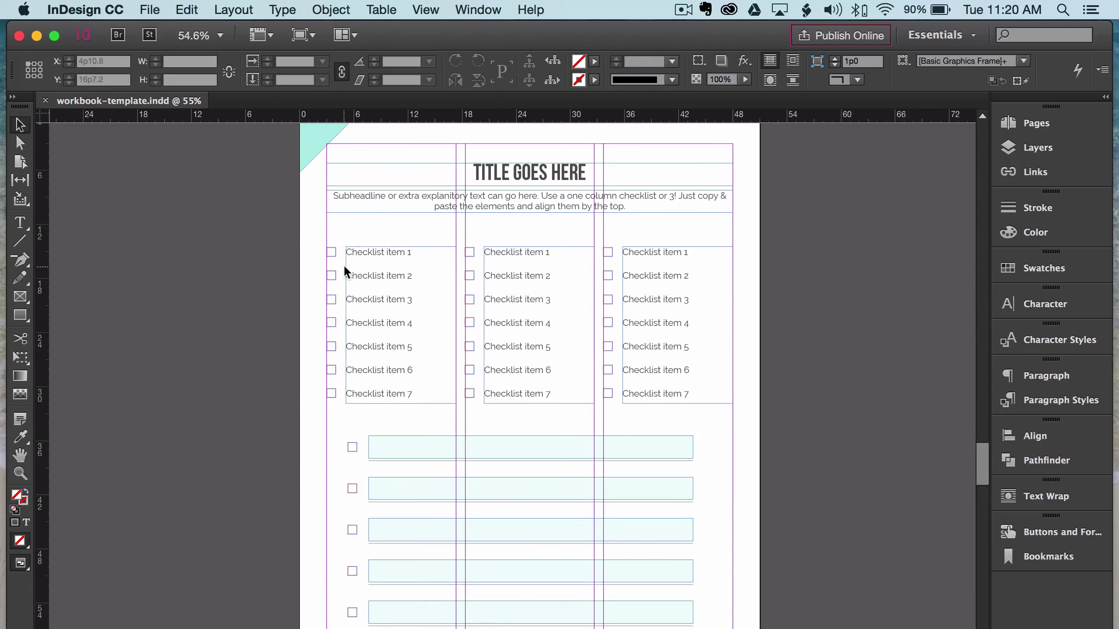
Use the Direct Selection tool to isolate the checkbox beside Checklist item 1 from its group
key("a")
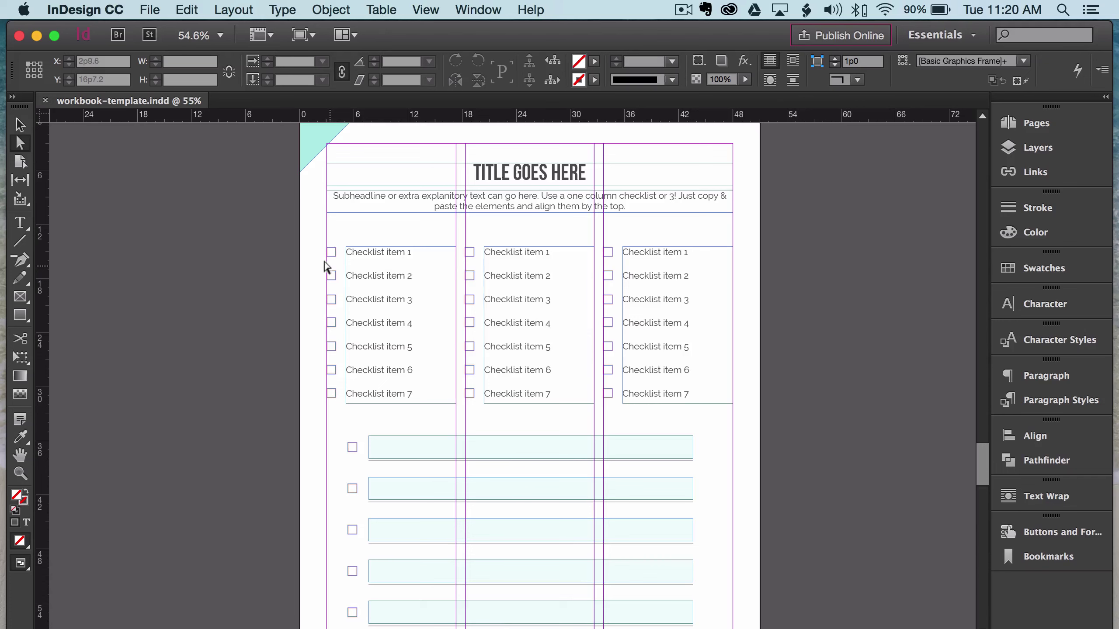
left_click(350, 252)
key("v")
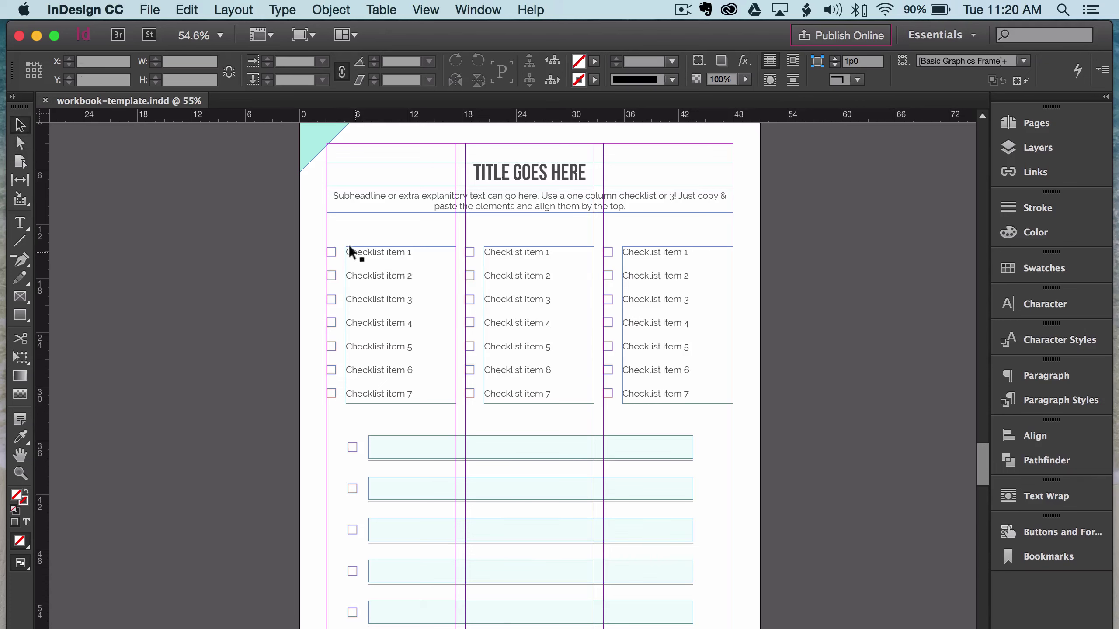
key("a")
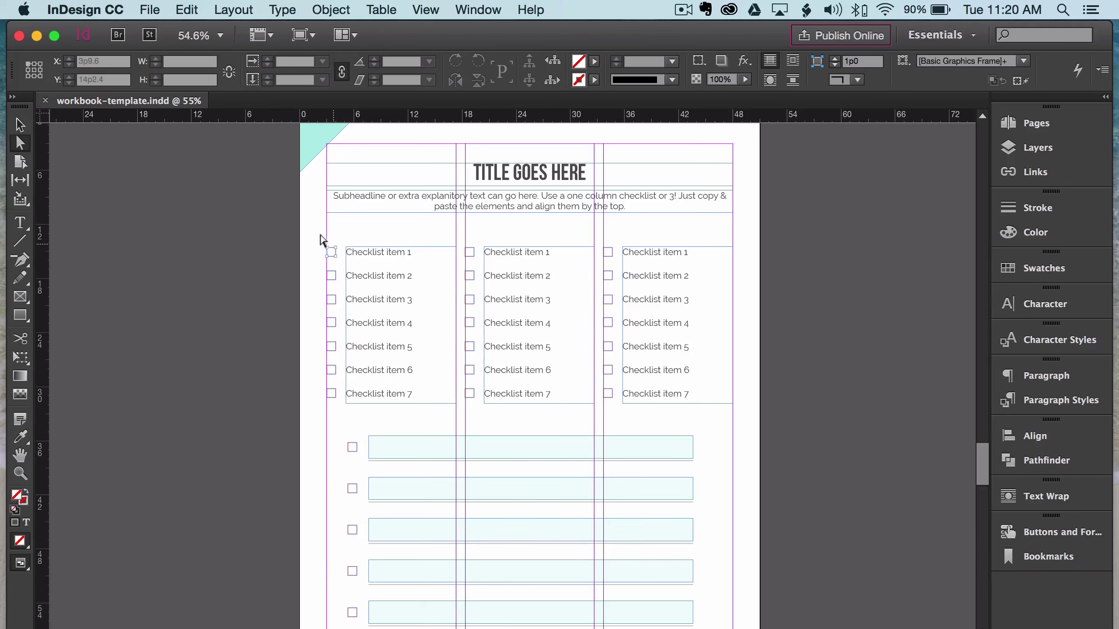
left_click(332, 253)
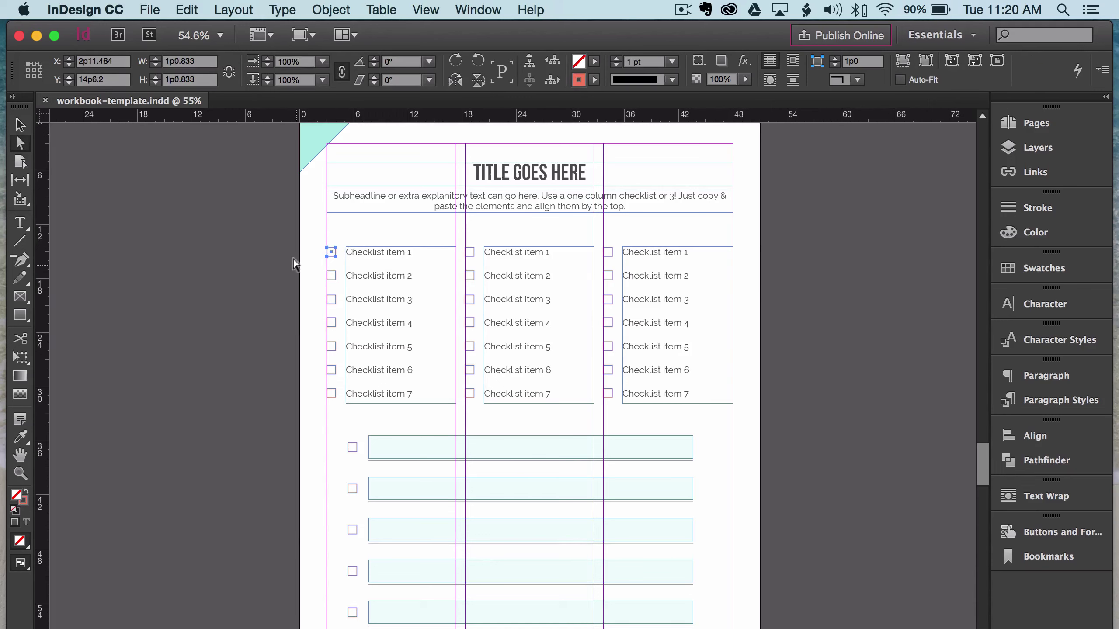
left_click(253, 261)
key("v")
left_click(387, 251)
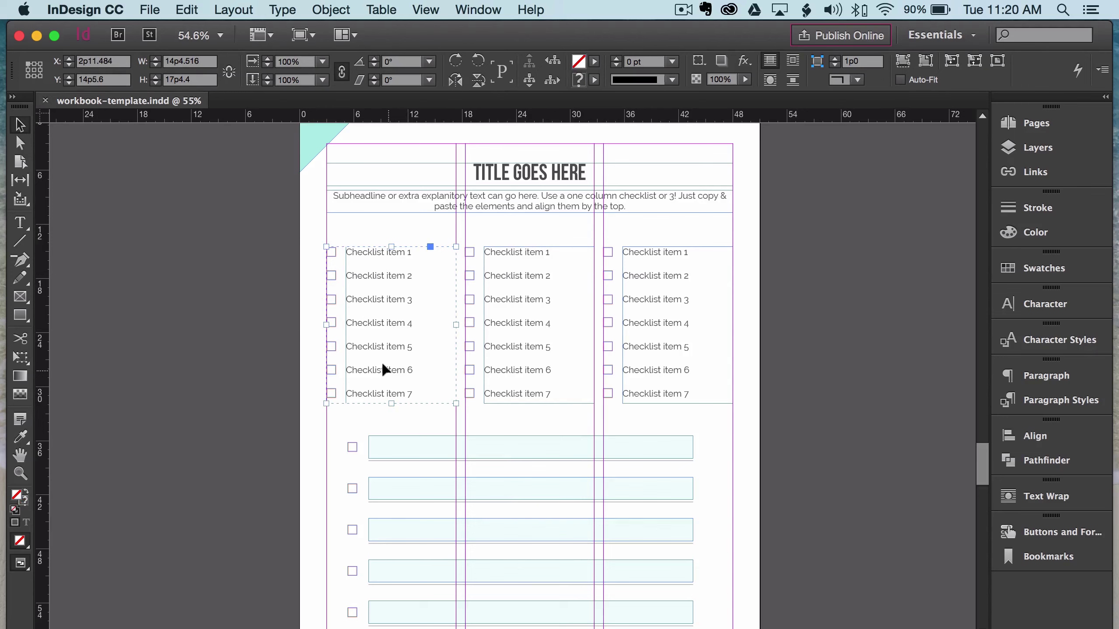
key("a")
left_click(300, 229)
left_click_drag(315, 235, 334, 260)
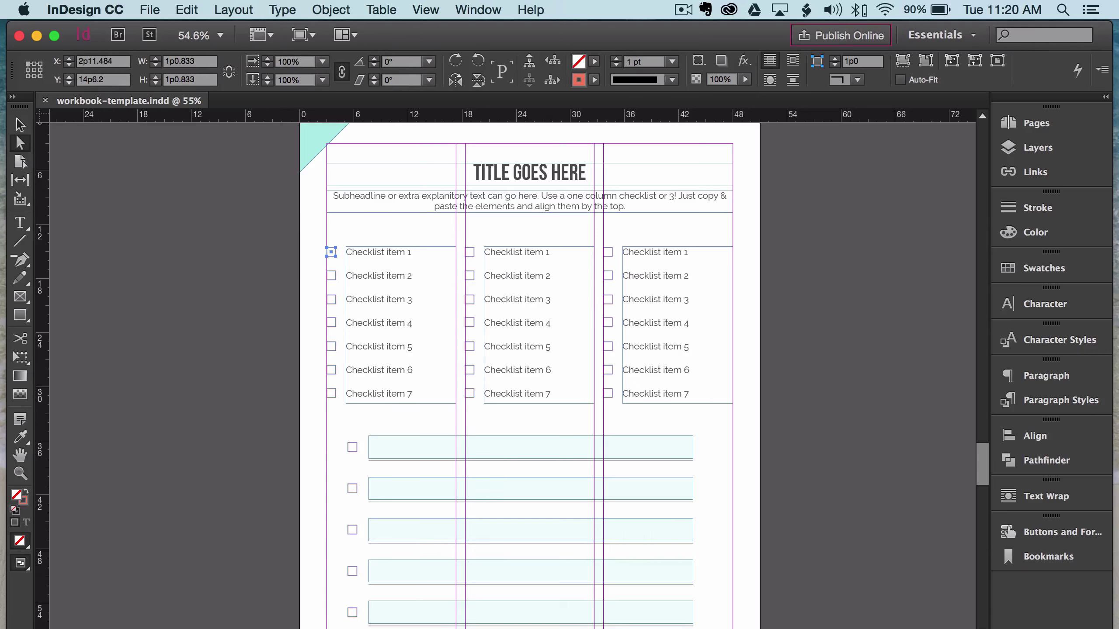
Make the first checkbox a Check Box 1 form field showing its [Normal Off] appearance
left_click(1058, 532)
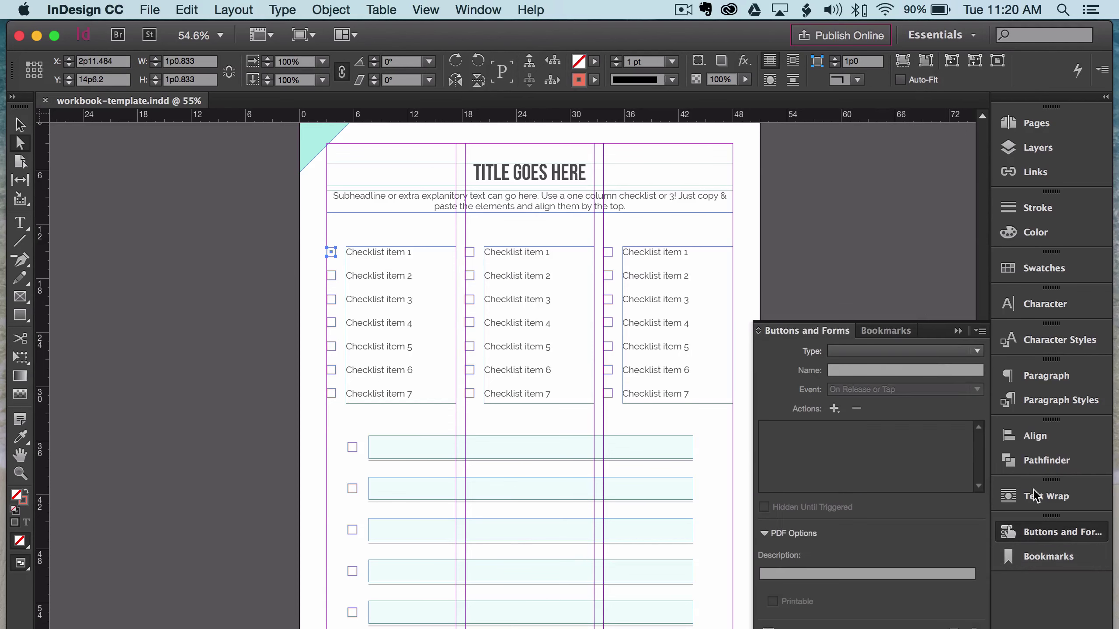
left_click(872, 354)
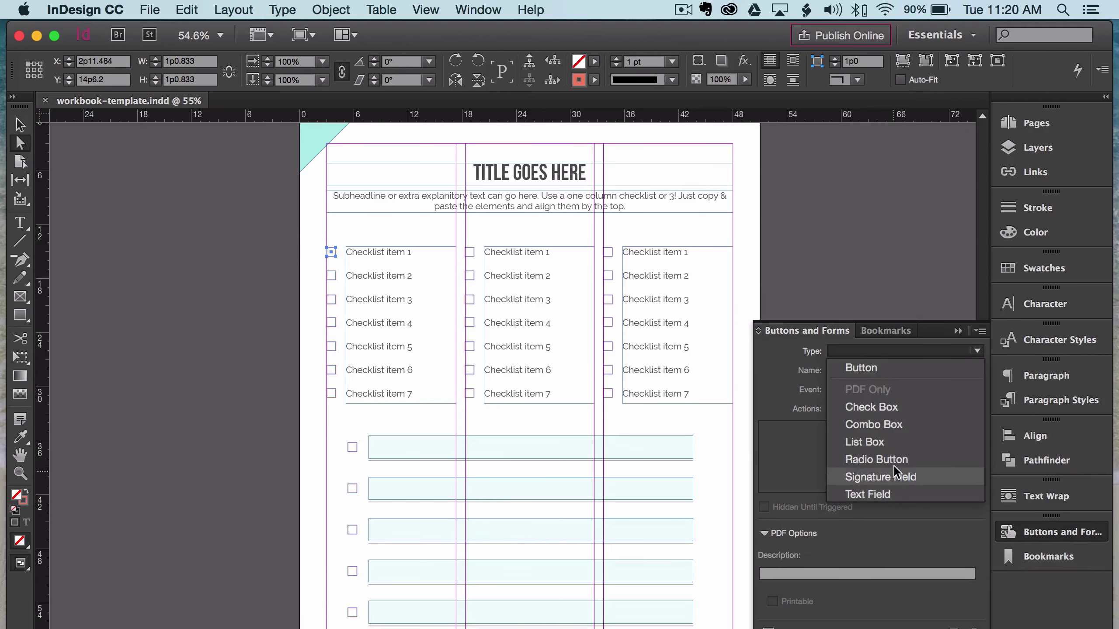
left_click(921, 408)
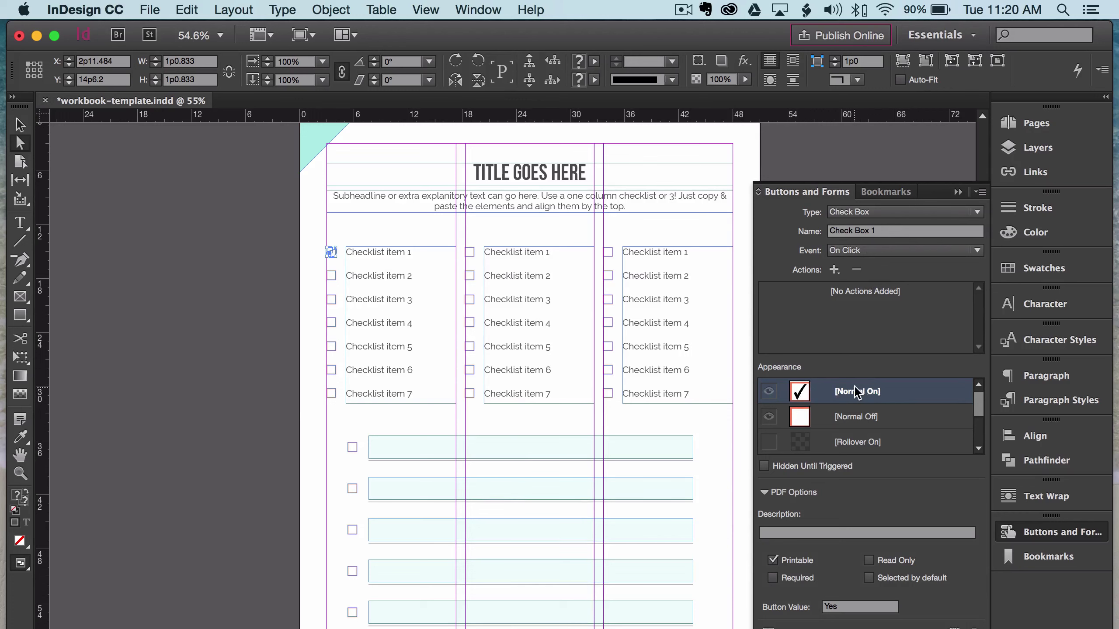
left_click(331, 249)
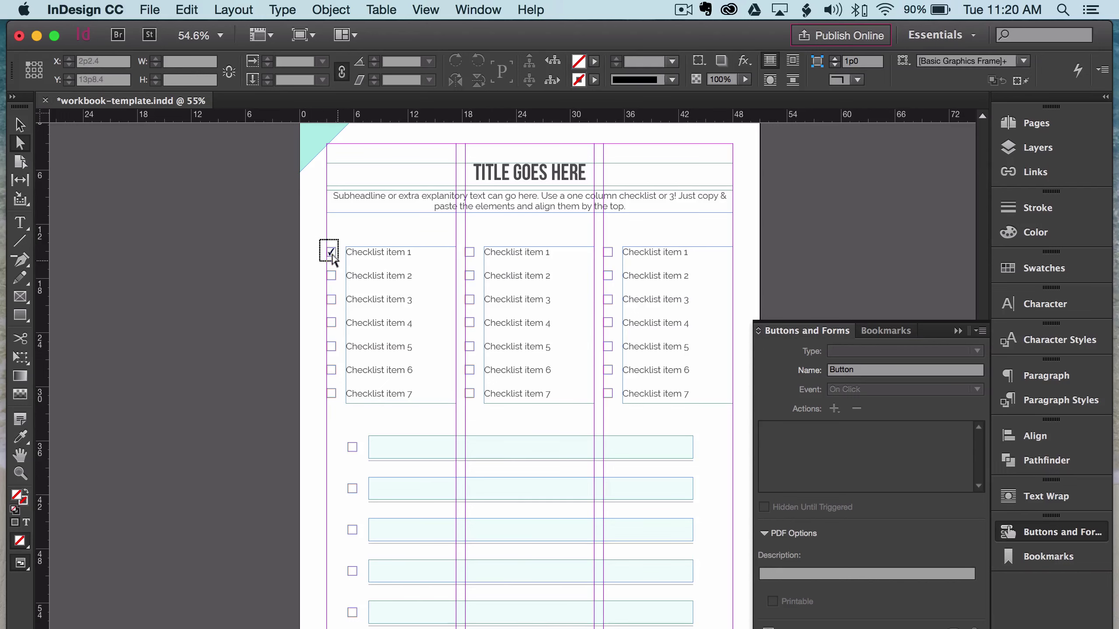
left_click(330, 250)
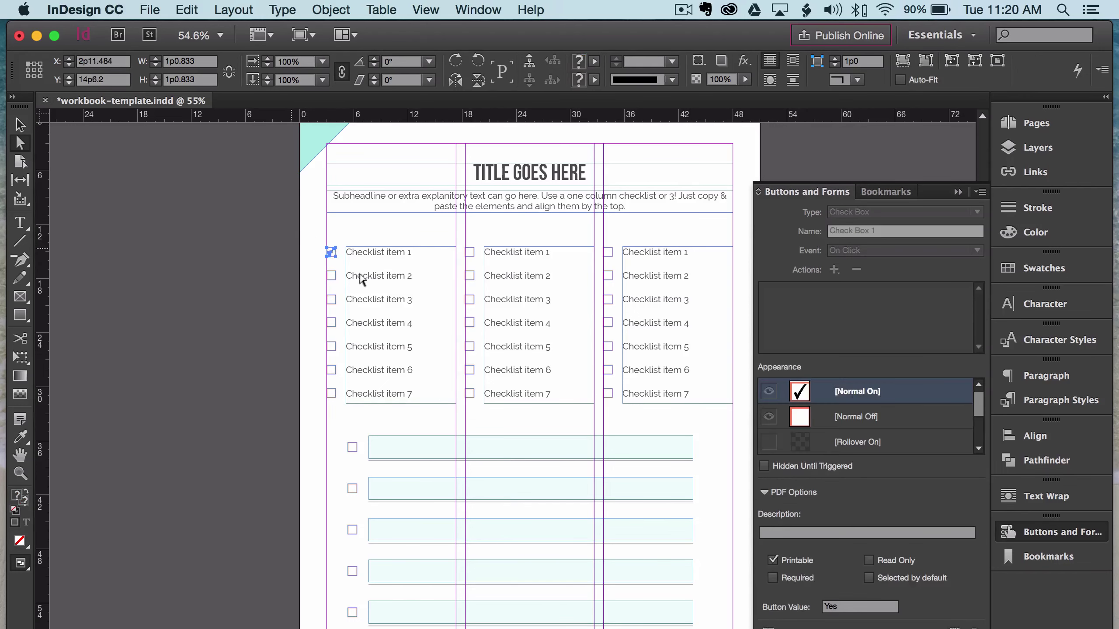
left_click(833, 421)
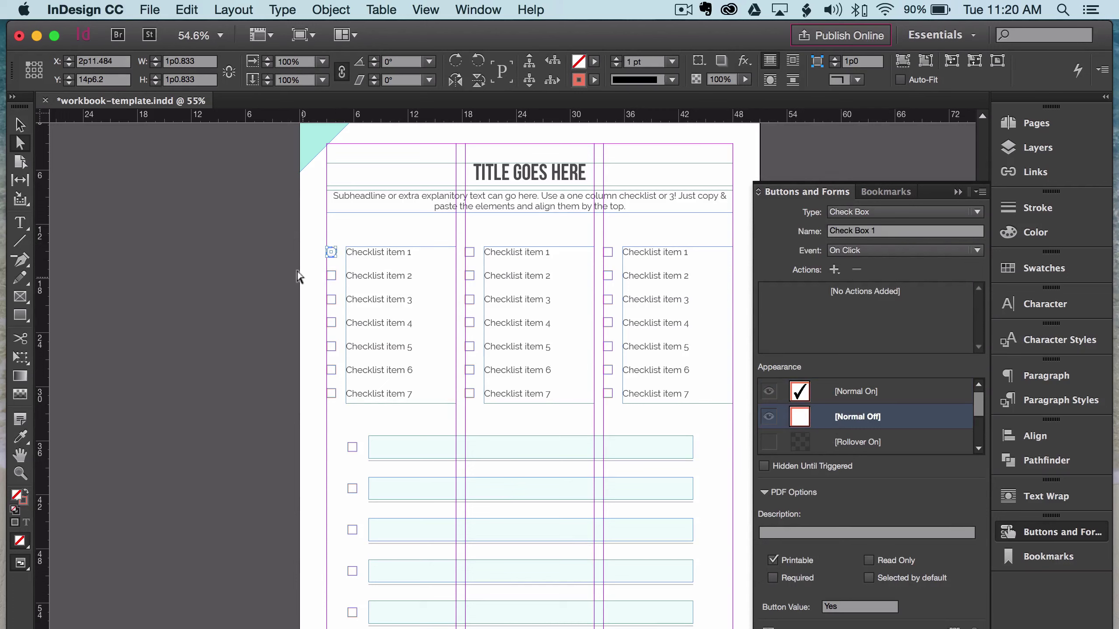
left_click(340, 257)
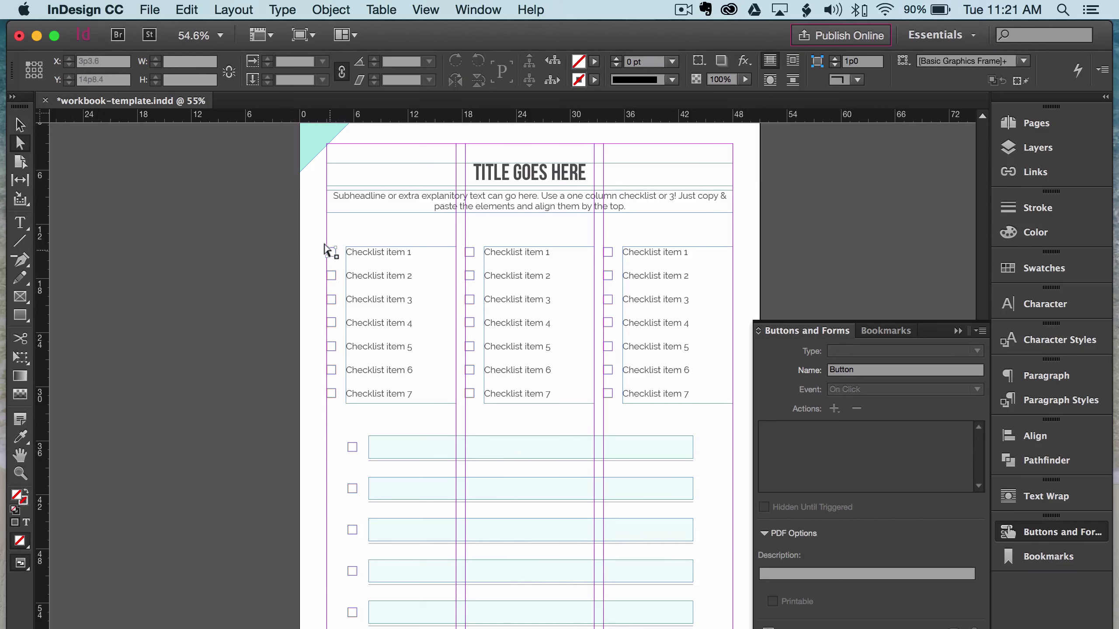
Turn the first answer bar below the checklists into Text Field 13 with 10 pt text
scroll(333, 352, "down", 3)
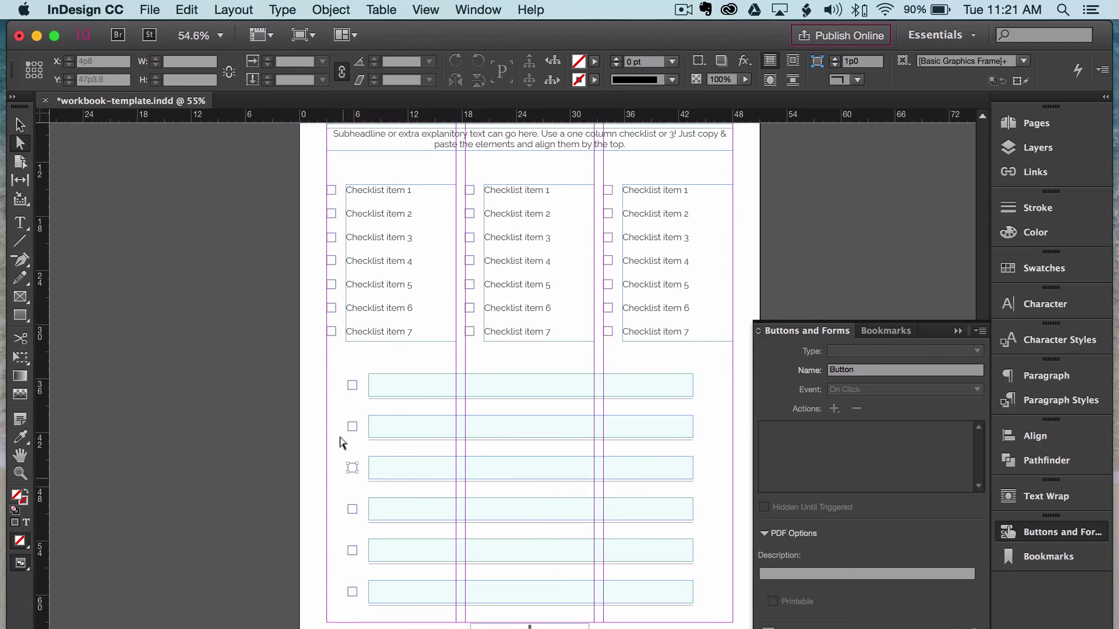
left_click(351, 385)
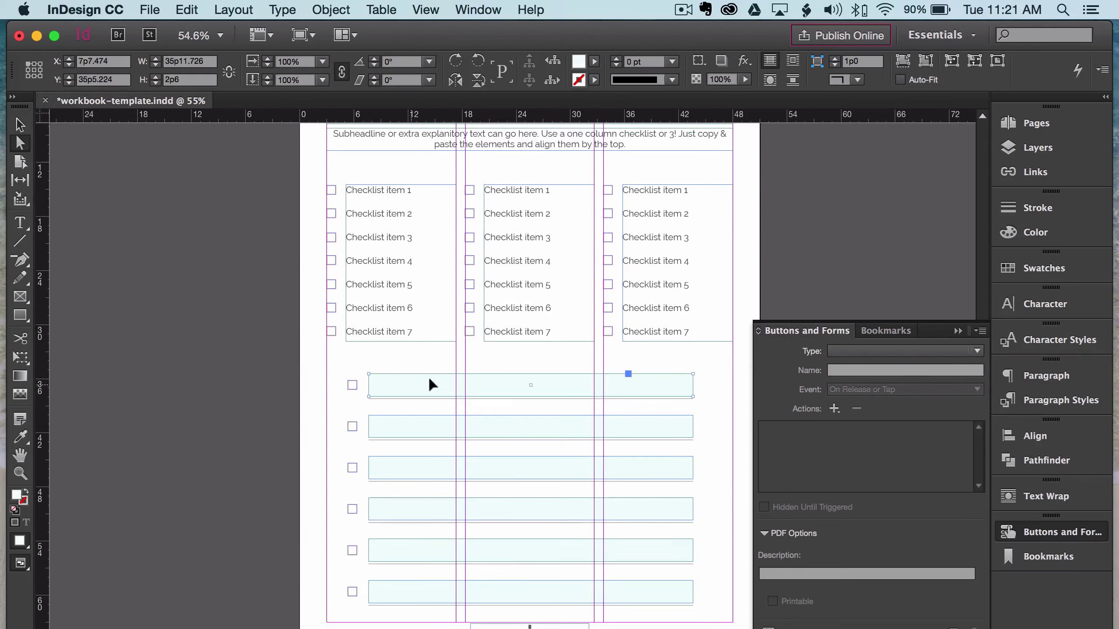
left_click(978, 332)
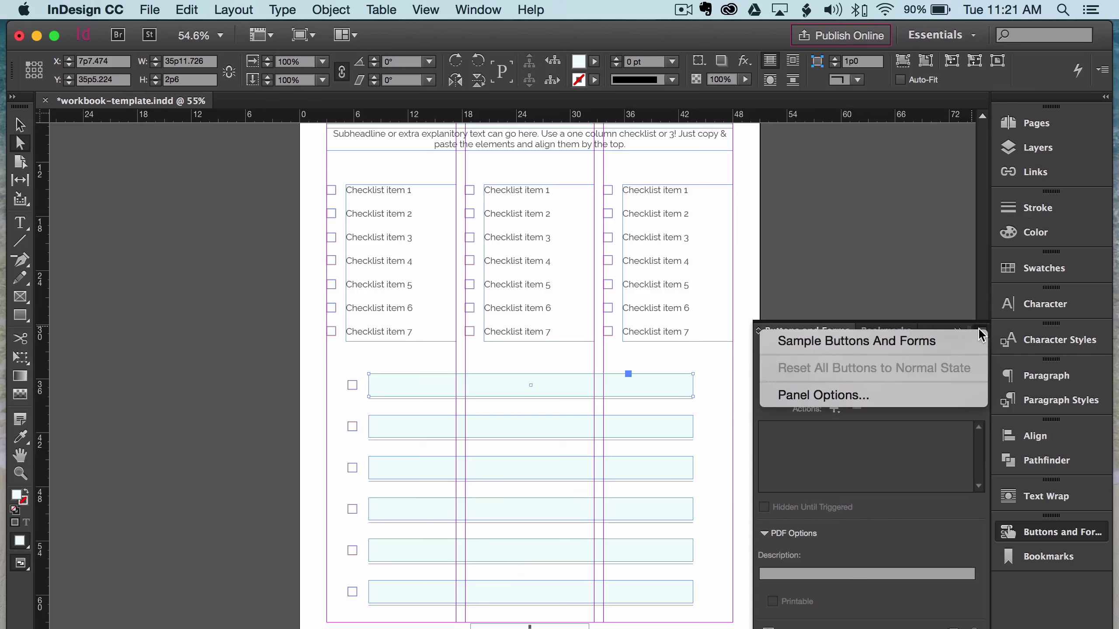
left_click(942, 488)
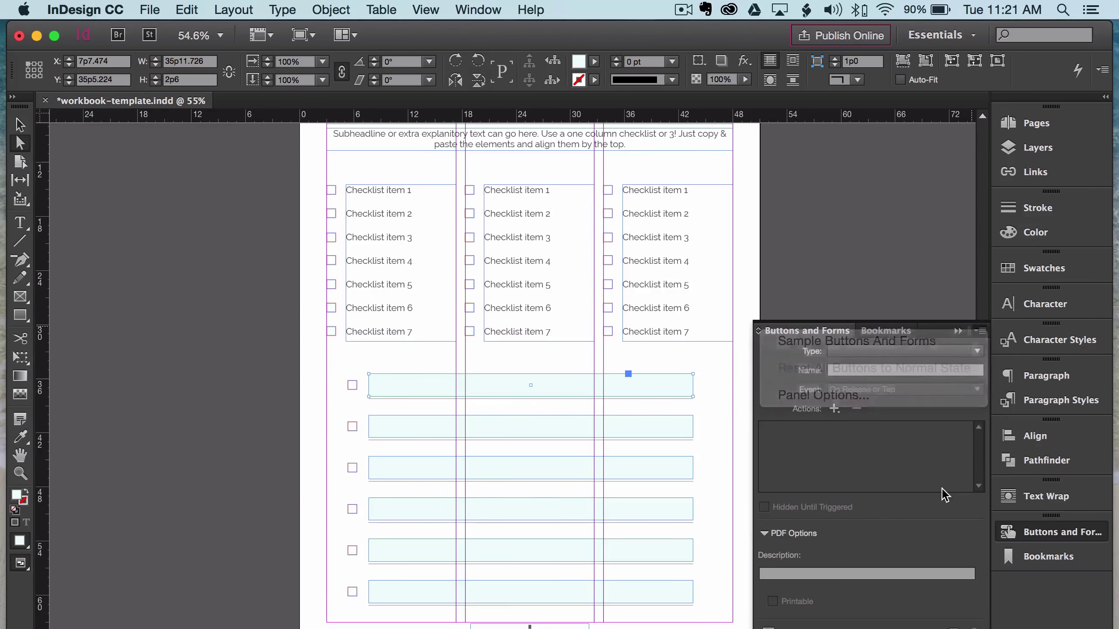
left_click(957, 330)
left_click(1060, 532)
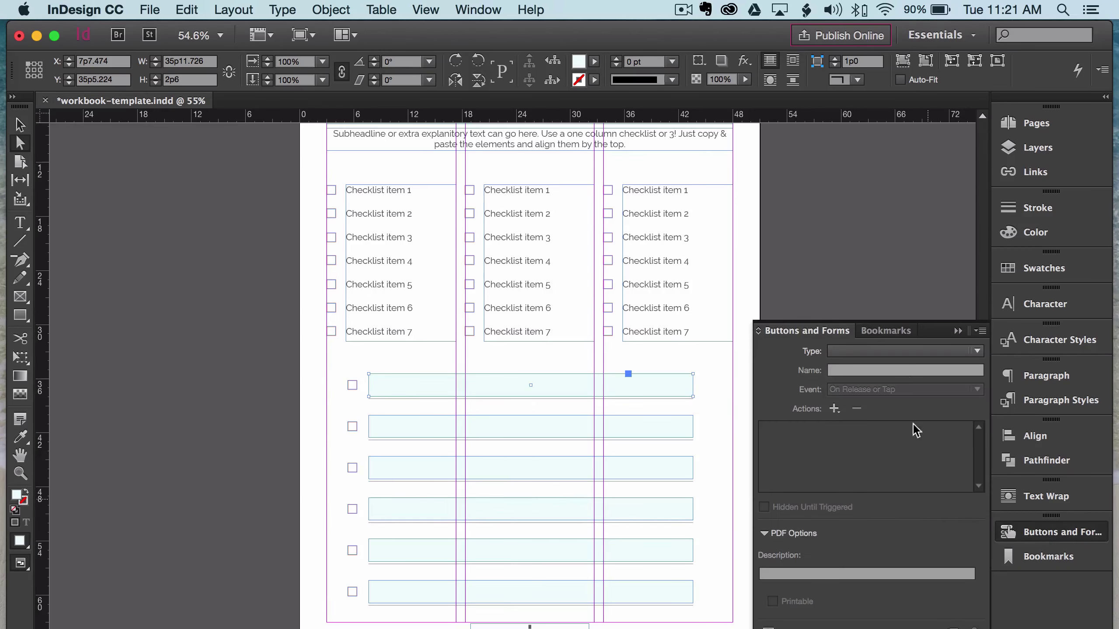
left_click(899, 352)
left_click(879, 492)
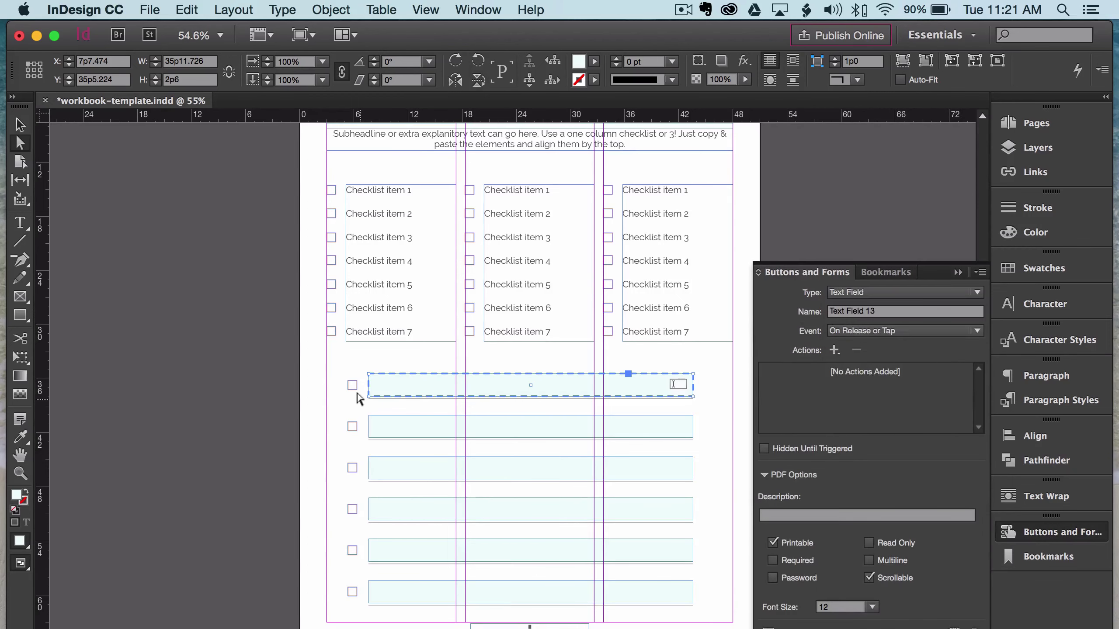
scroll(361, 394, "left", 2)
scroll(492, 167, "up", 3)
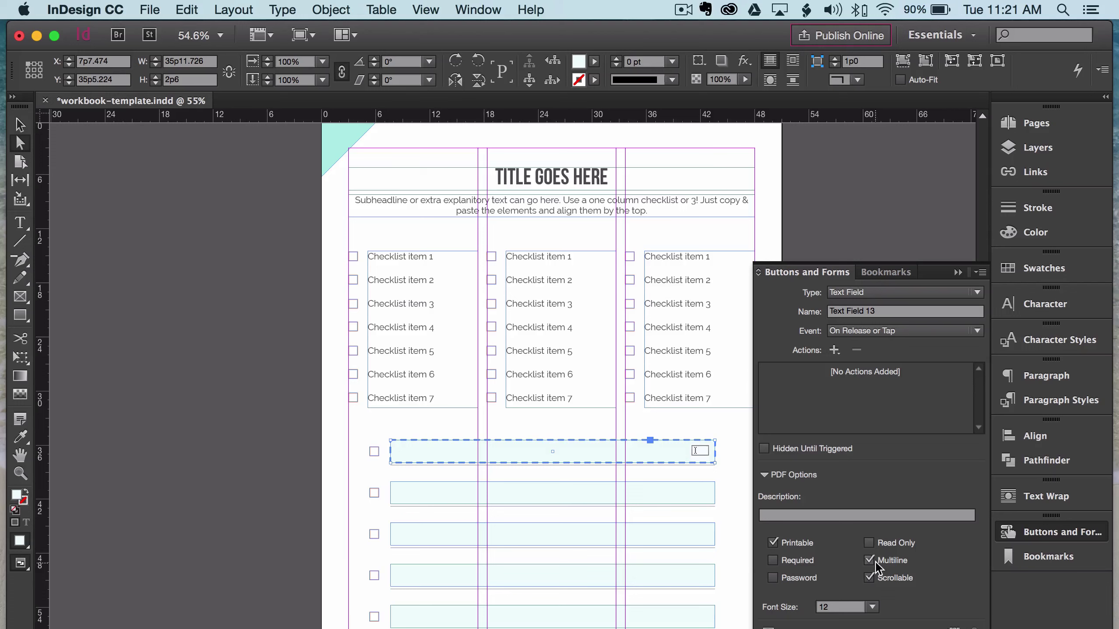
left_click(854, 605)
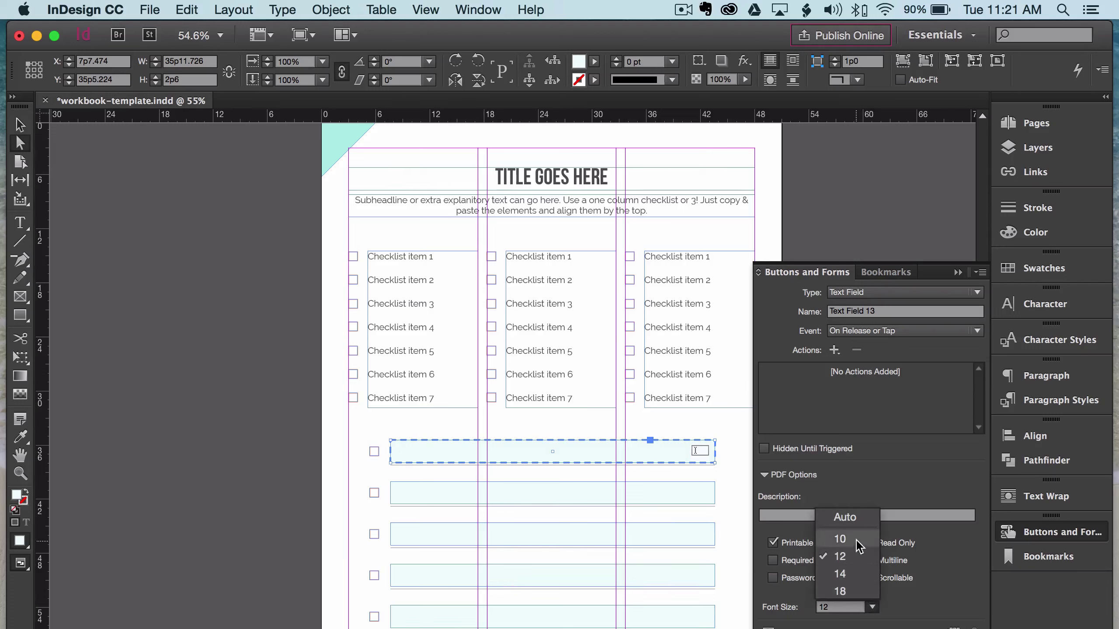
left_click(827, 544)
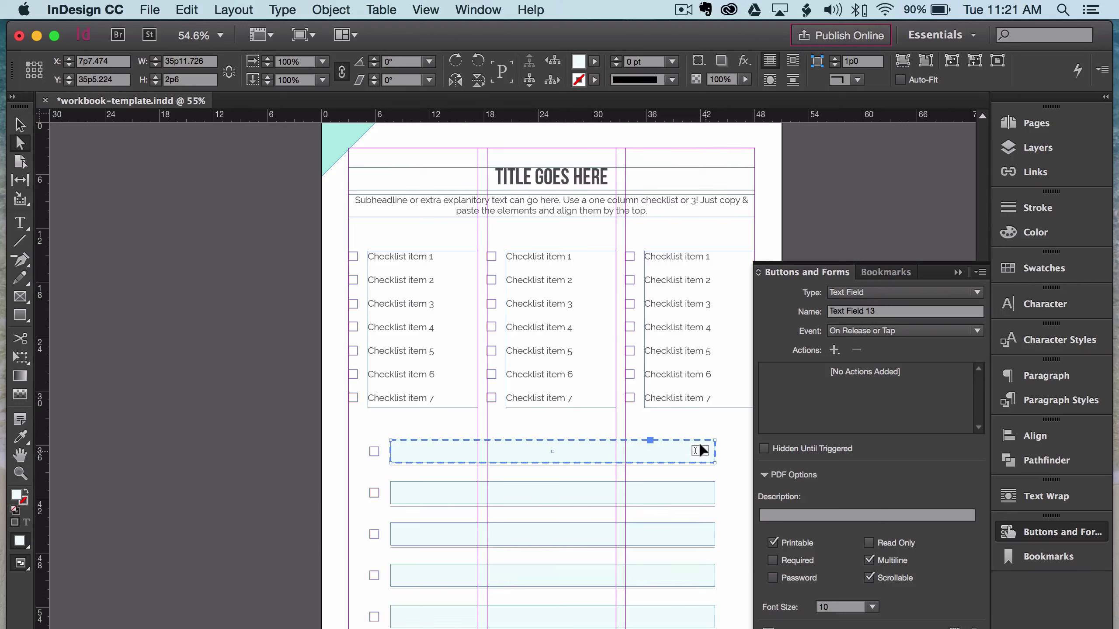
left_click(287, 468)
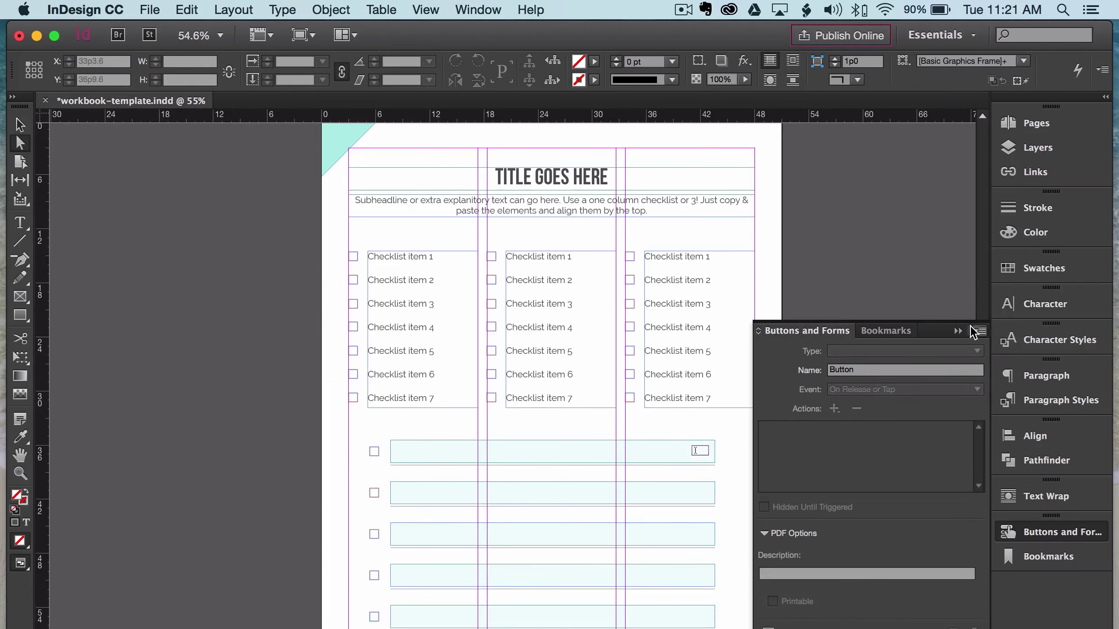
Put away the form field settings and scroll to the table page, selecting Title and Link boxes
left_click(967, 330)
scroll(325, 478, "down", 20)
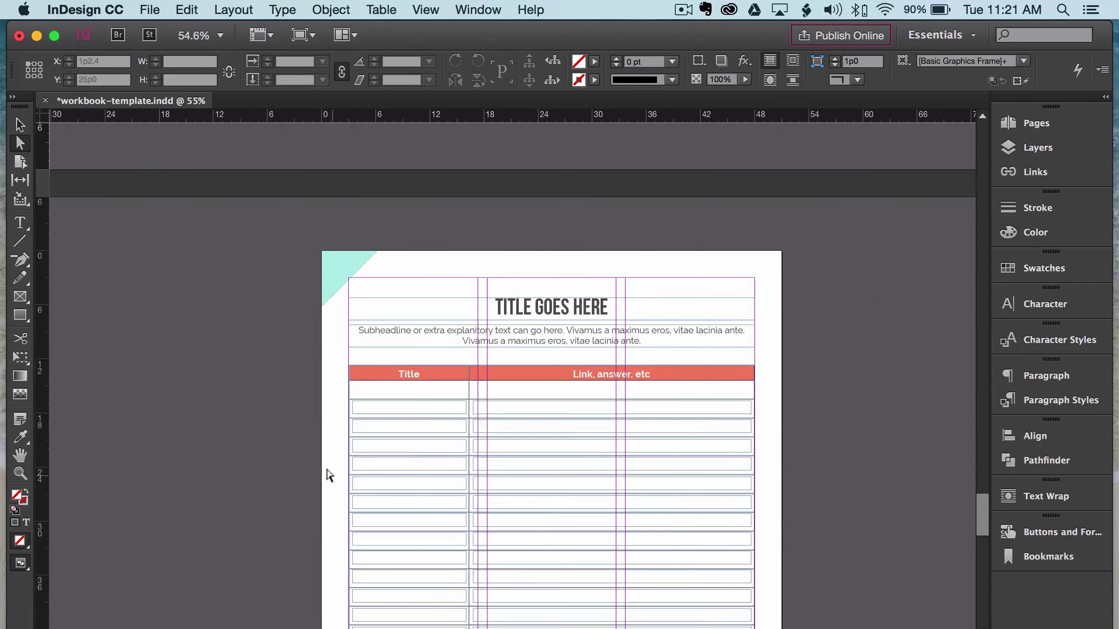
scroll(328, 475, "down", 5)
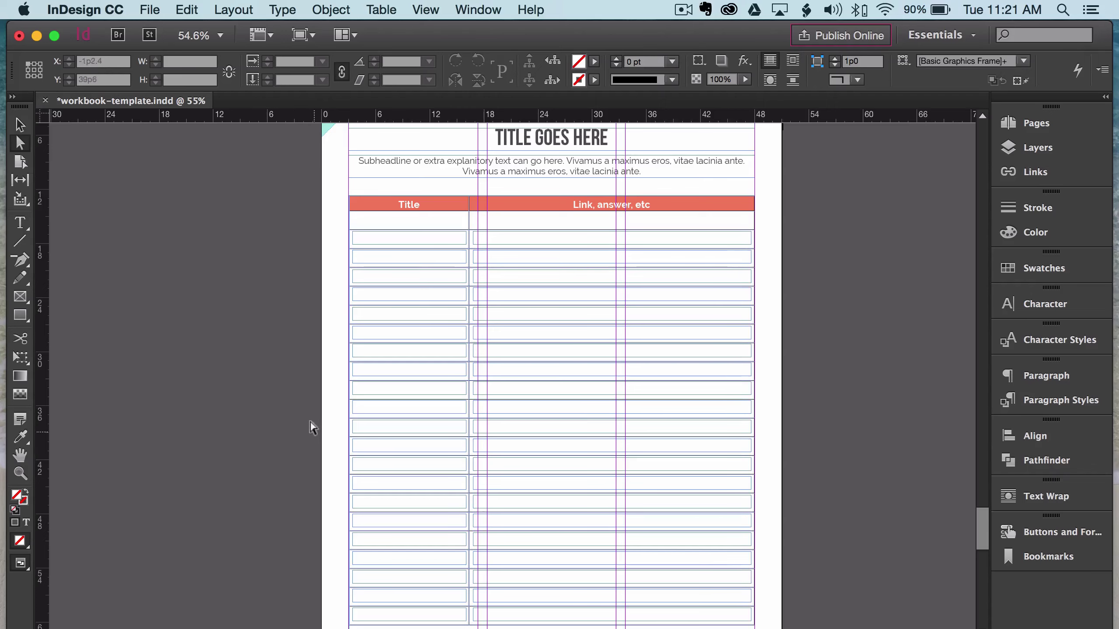
scroll(410, 353, "up", 2)
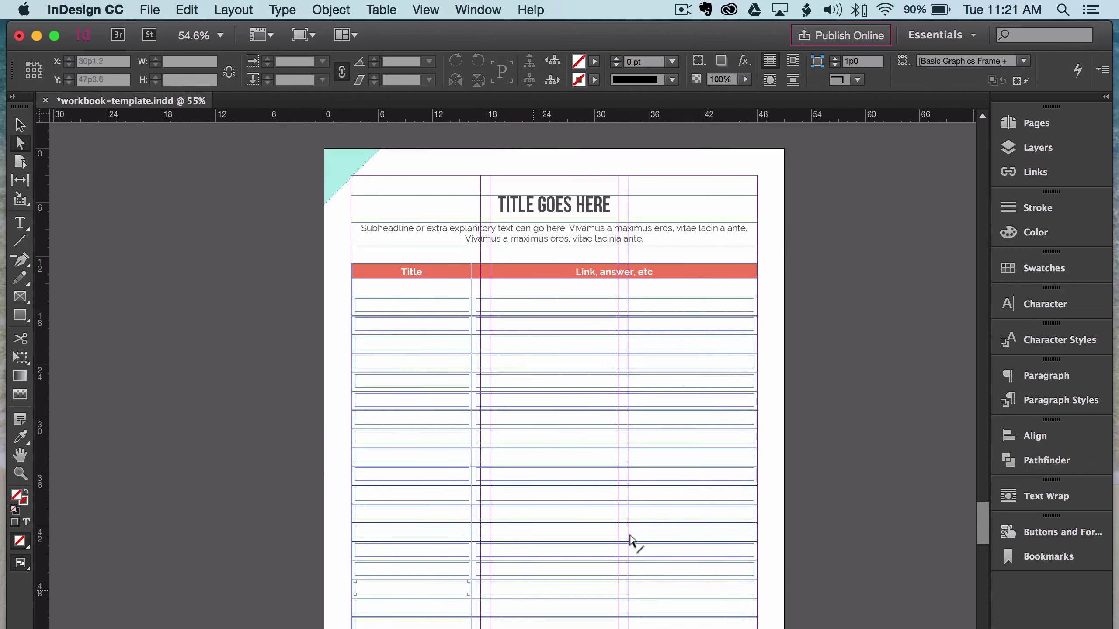
left_click(449, 511)
left_click(515, 361)
Toggle Preview mode to view the table page without guides and frame edges
key("w")
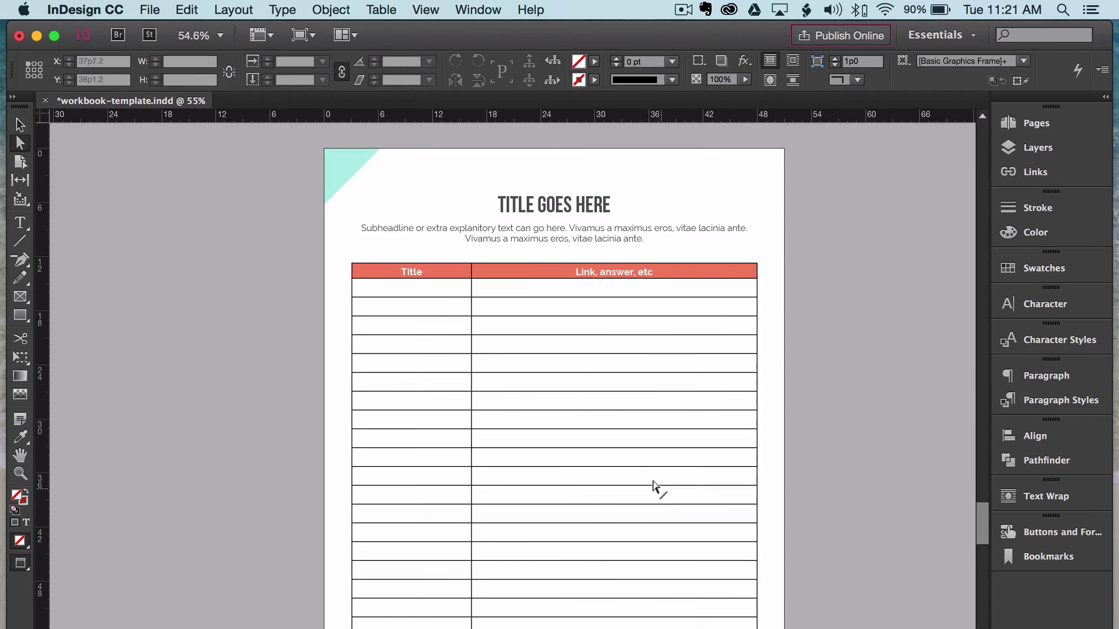
scroll(805, 321, "down", 1)
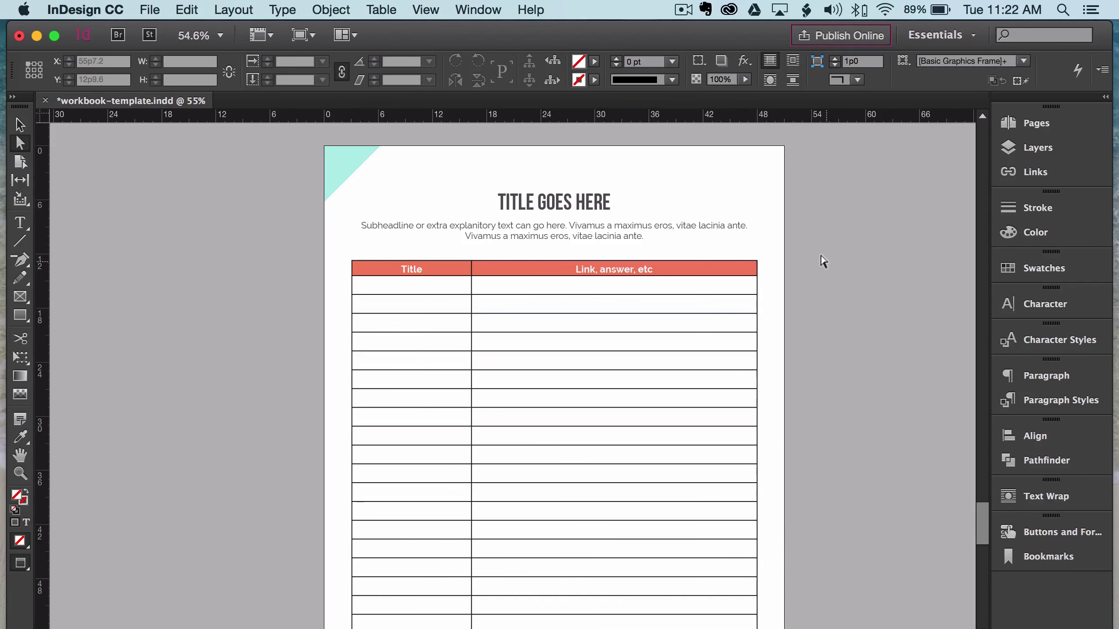
key("w")
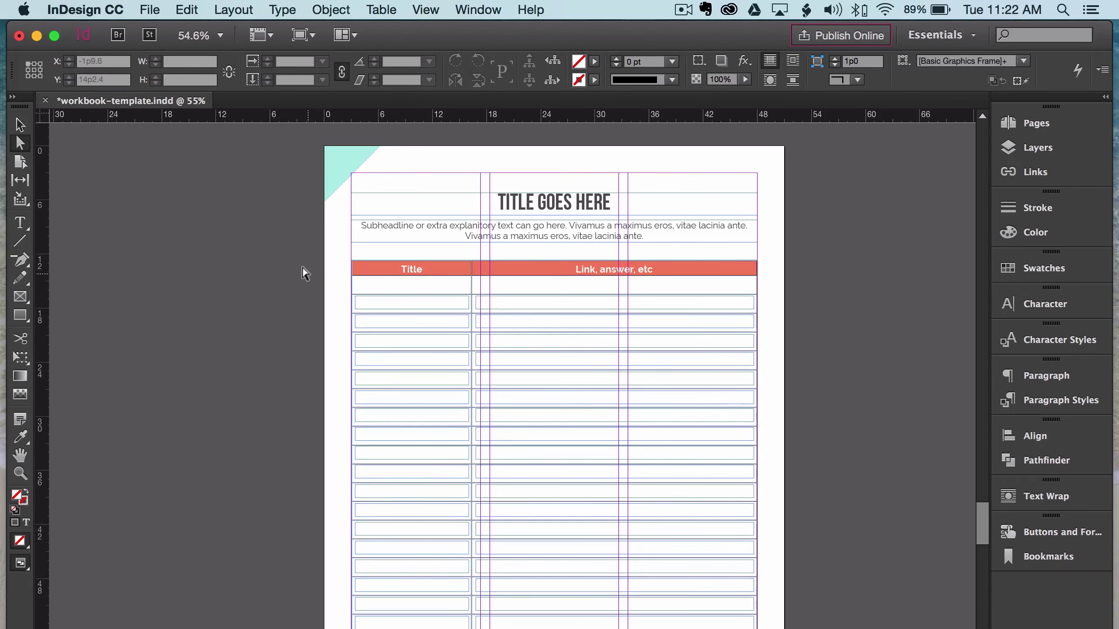
key("w")
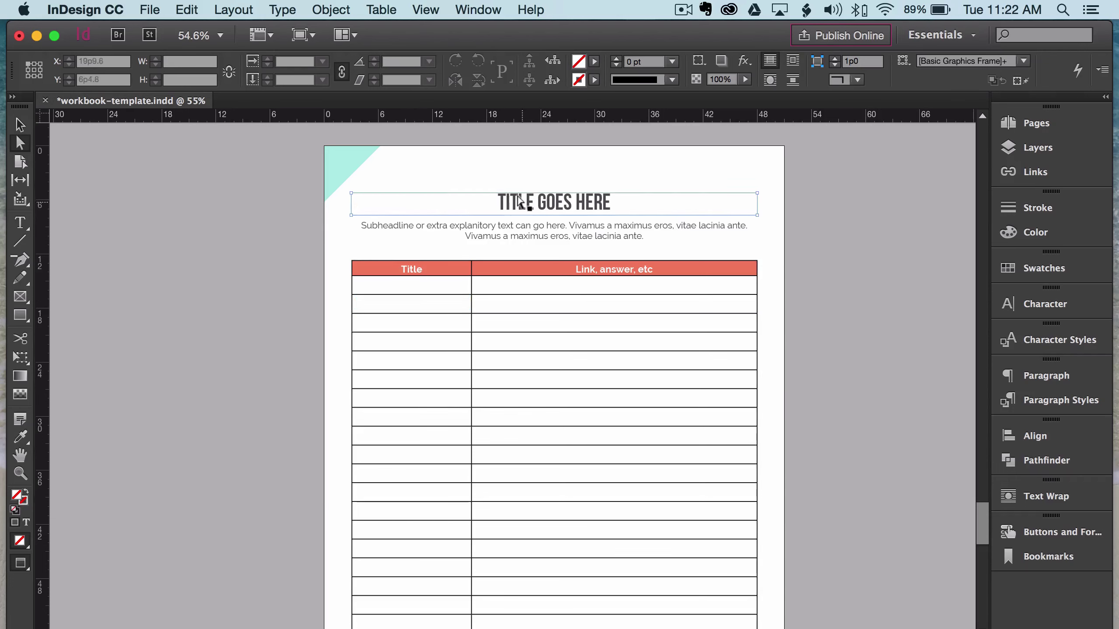
Test-type 'GHGHG' in the title, undo it, and return to Normal view
double_click(519, 202)
left_click_drag(556, 202, 498, 202)
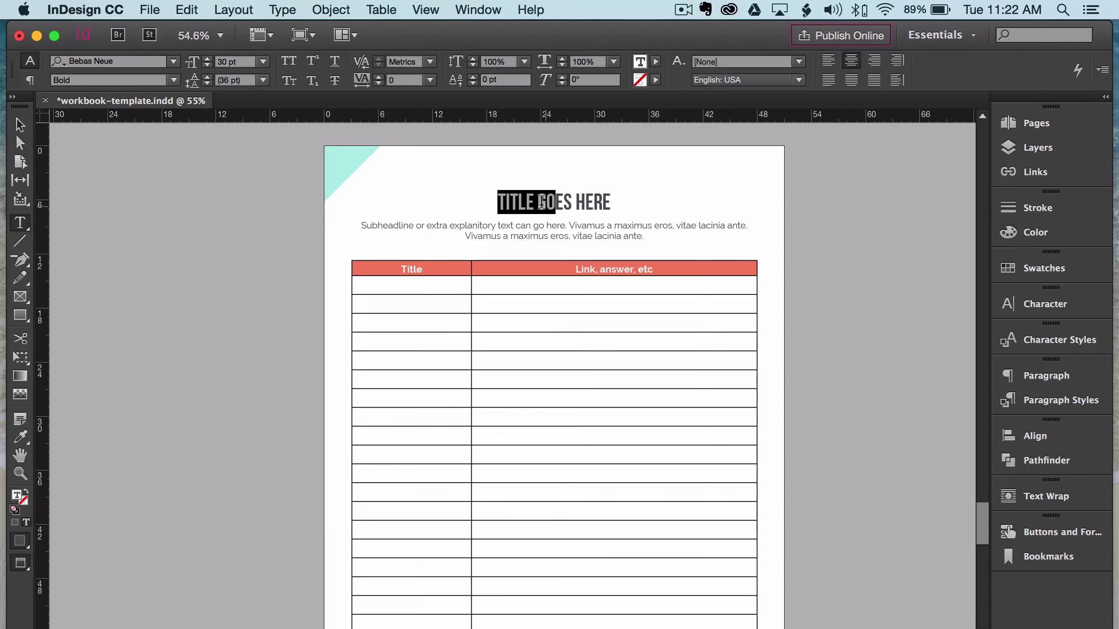
type("GHGHG")
key("super+z")
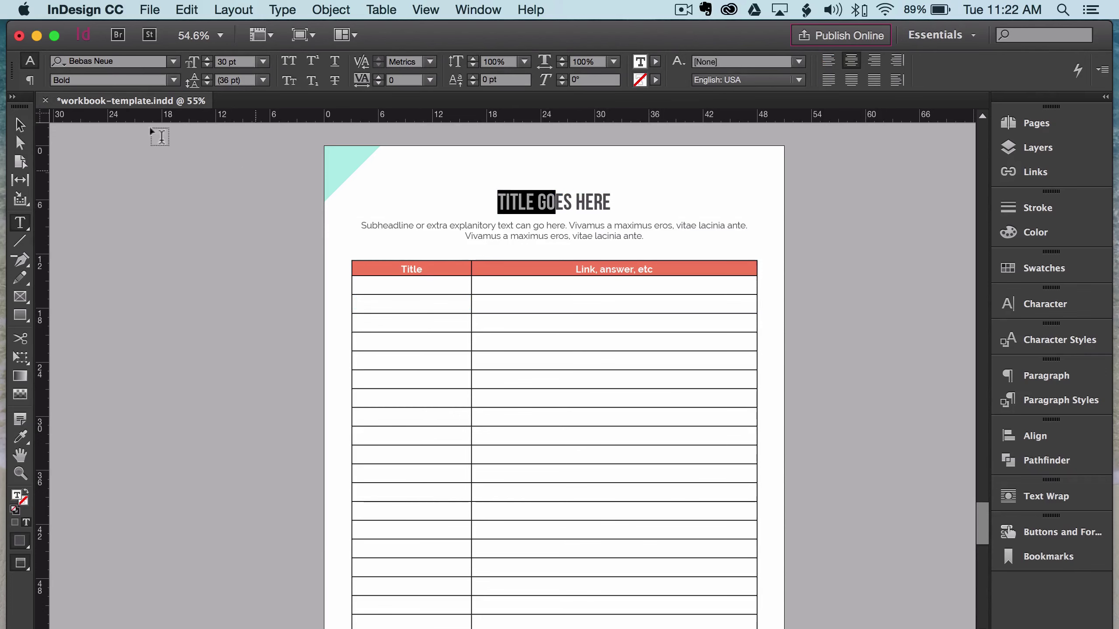
left_click(19, 125)
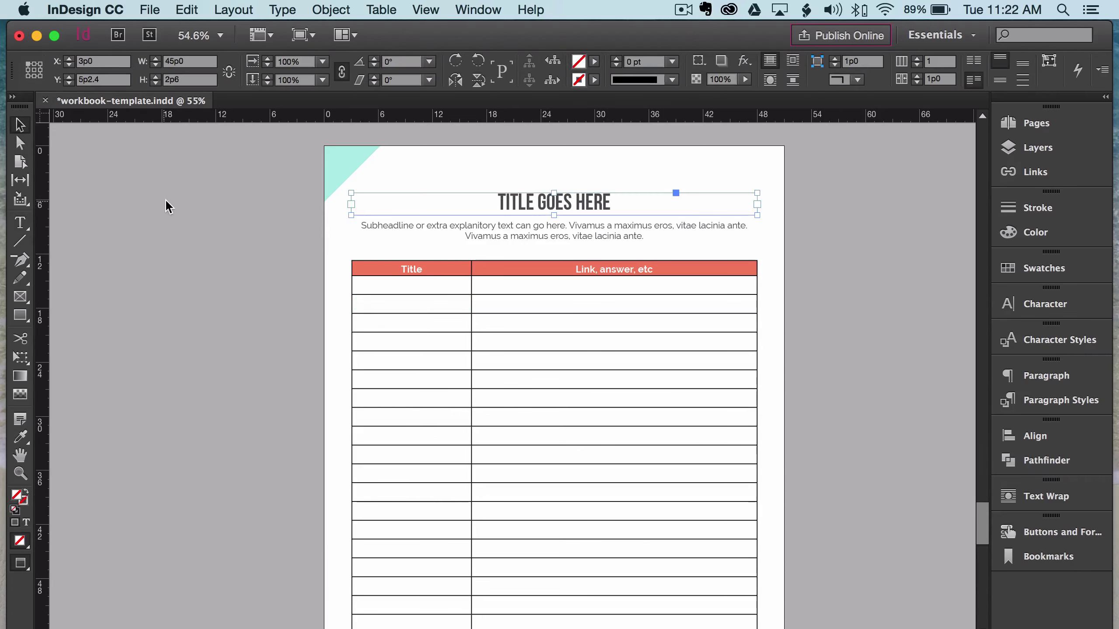
left_click(237, 240)
key("w")
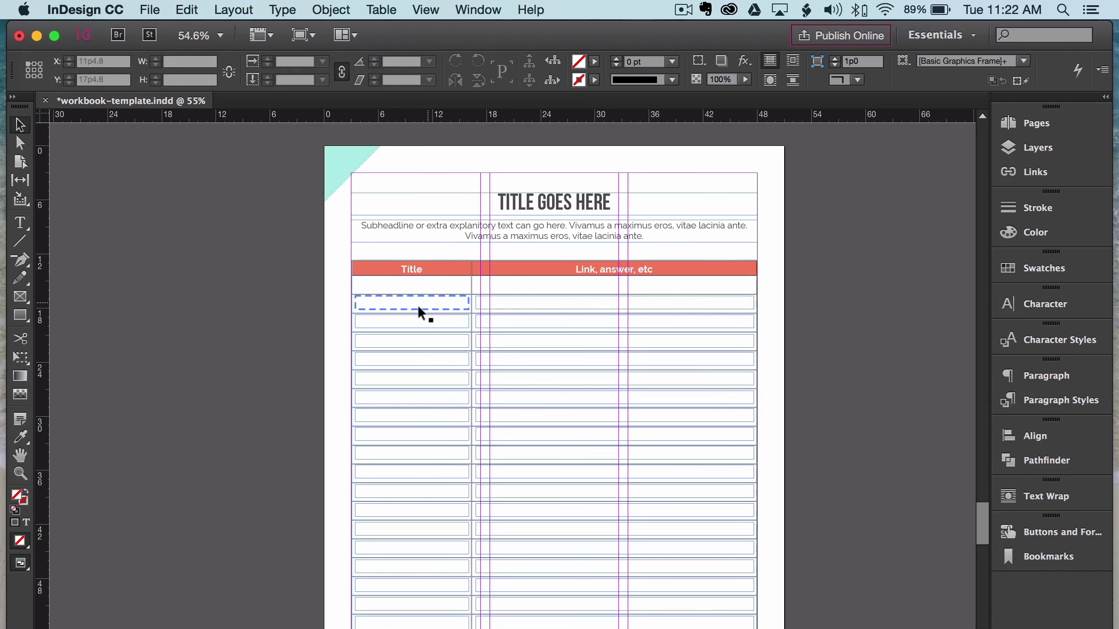
Select the table's text frame and its first body row, then clear the selection
left_click(403, 271)
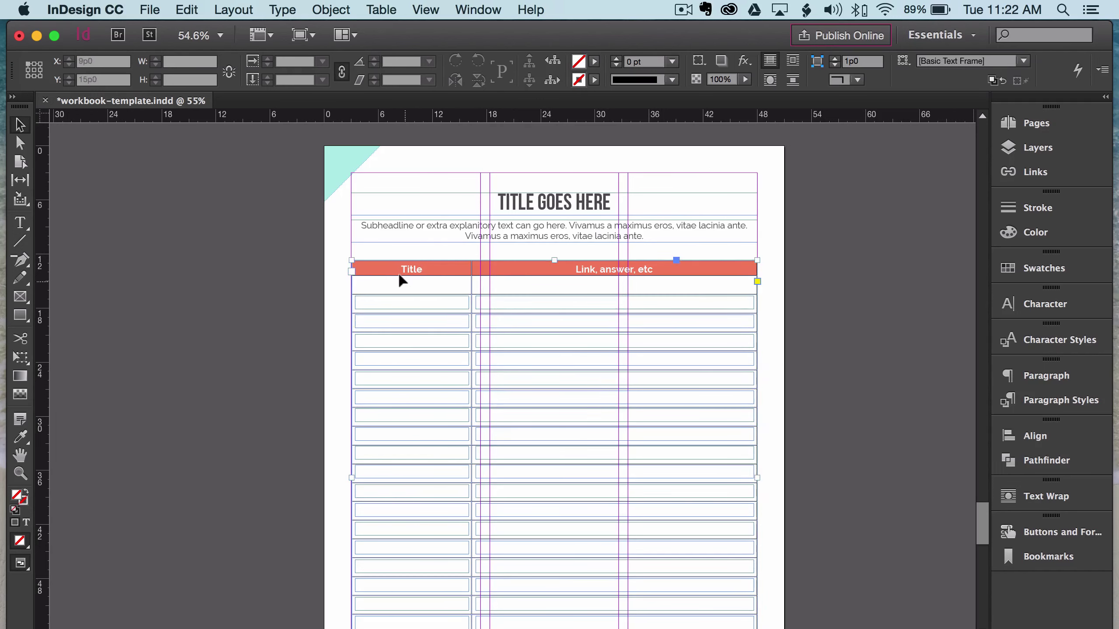
left_click(346, 280)
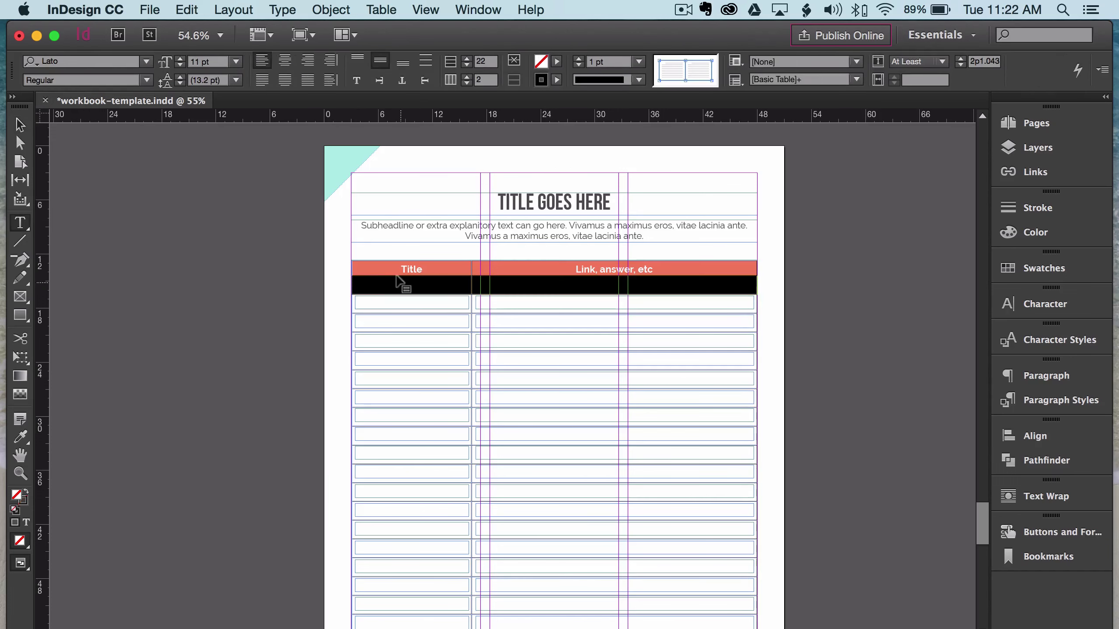
left_click(20, 125)
left_click(207, 234)
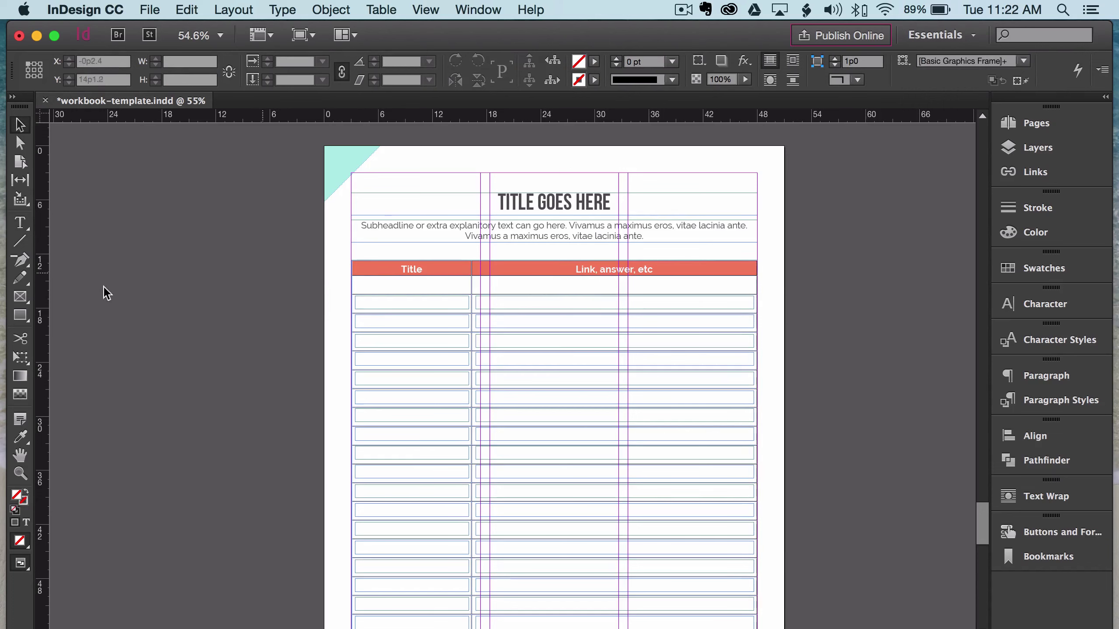
left_click(20, 223)
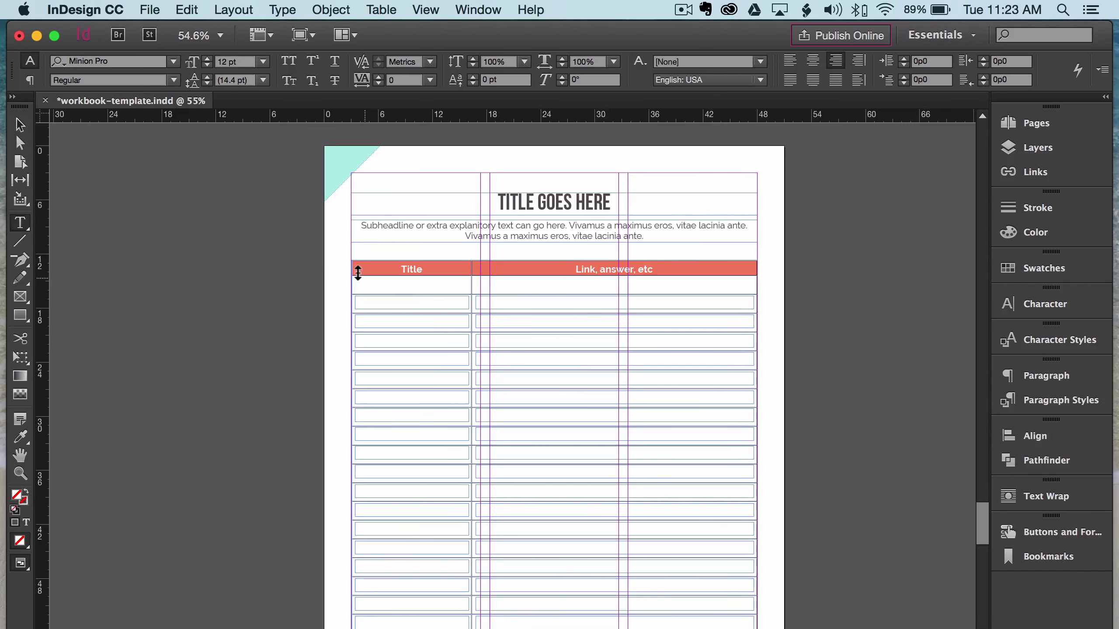
Draw a new text frame and fit it into the table's first Title cell
left_click(352, 278)
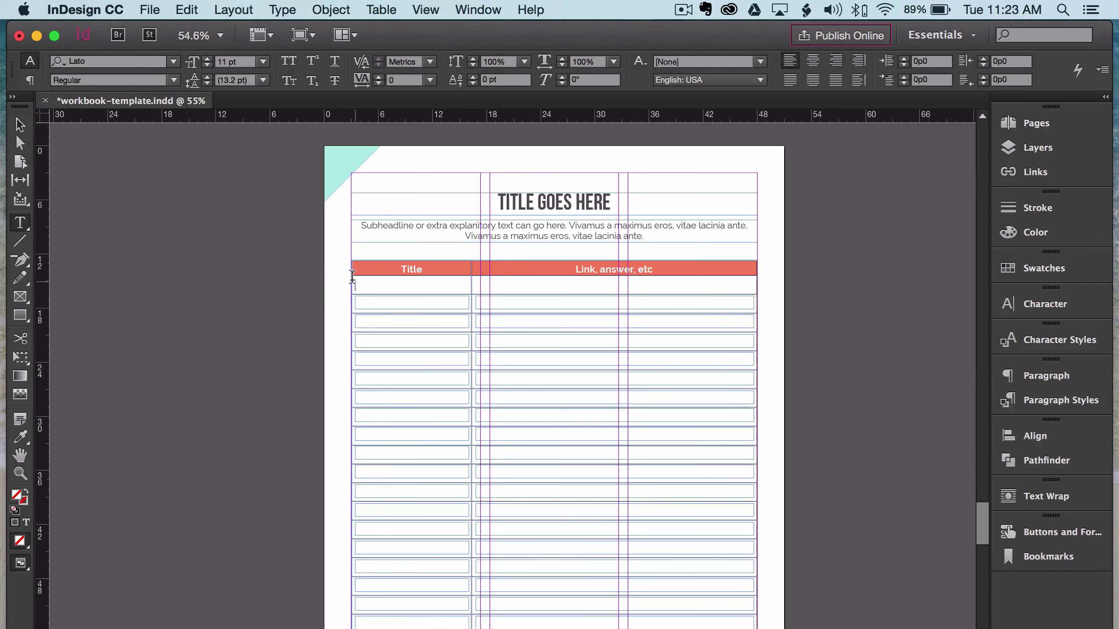
left_click(282, 295)
left_click_drag(178, 264, 306, 281)
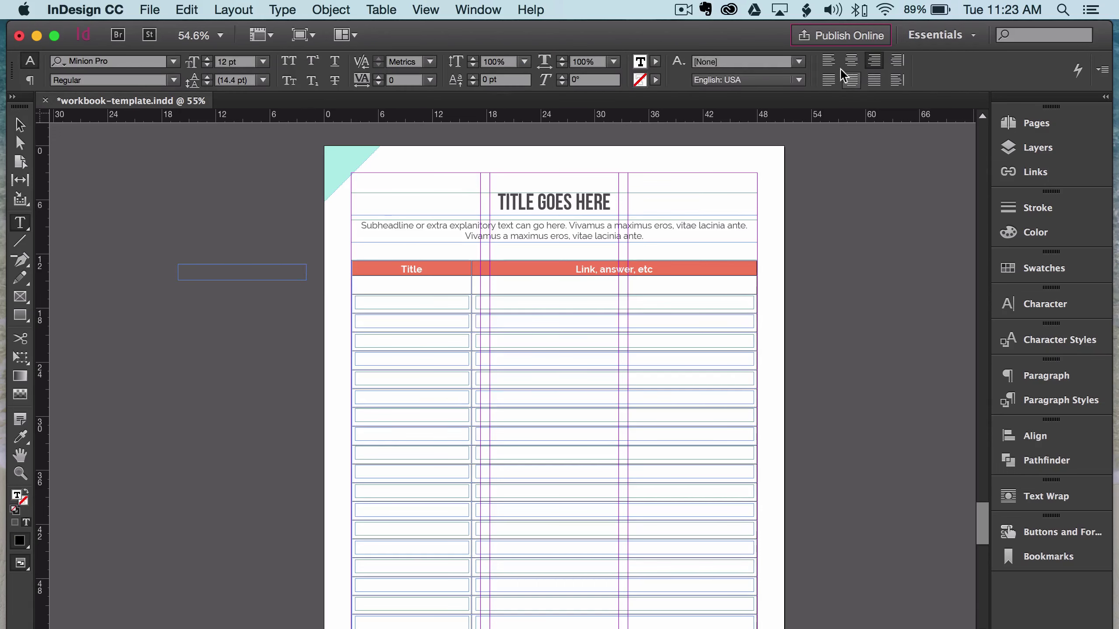
left_click(20, 125)
left_click(211, 276)
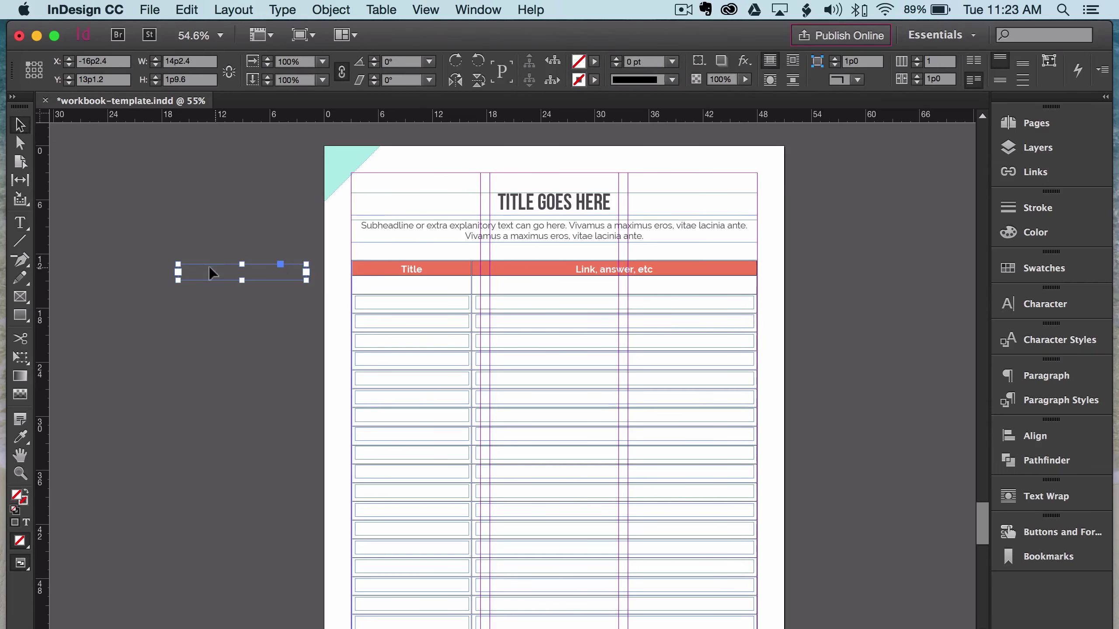
left_click_drag(211, 263, 368, 285)
left_click_drag(484, 295, 444, 295)
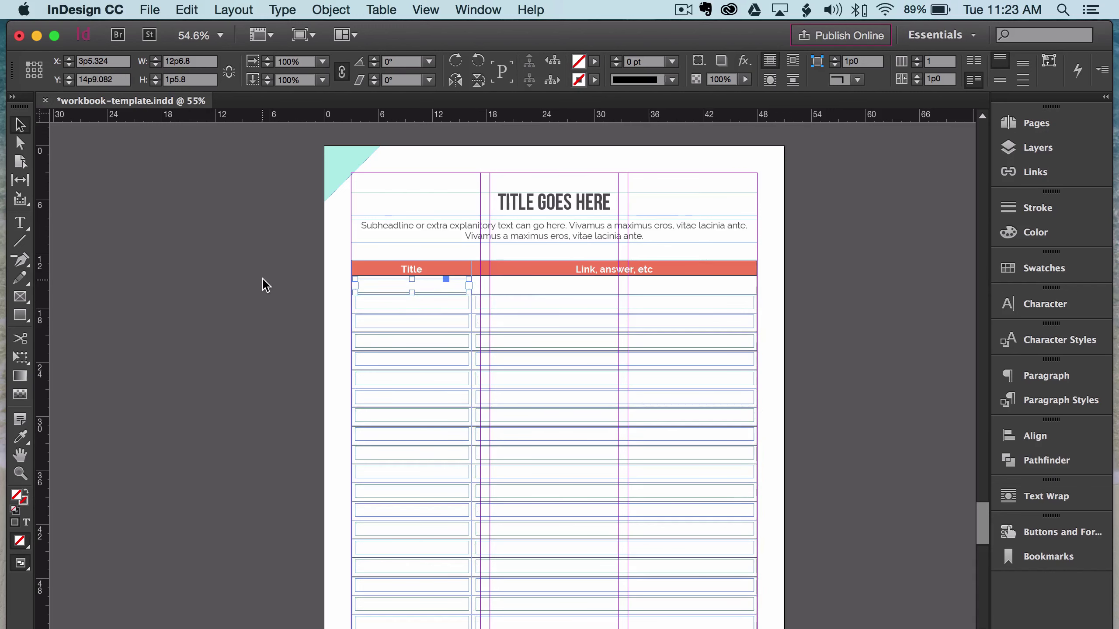
left_click(294, 327)
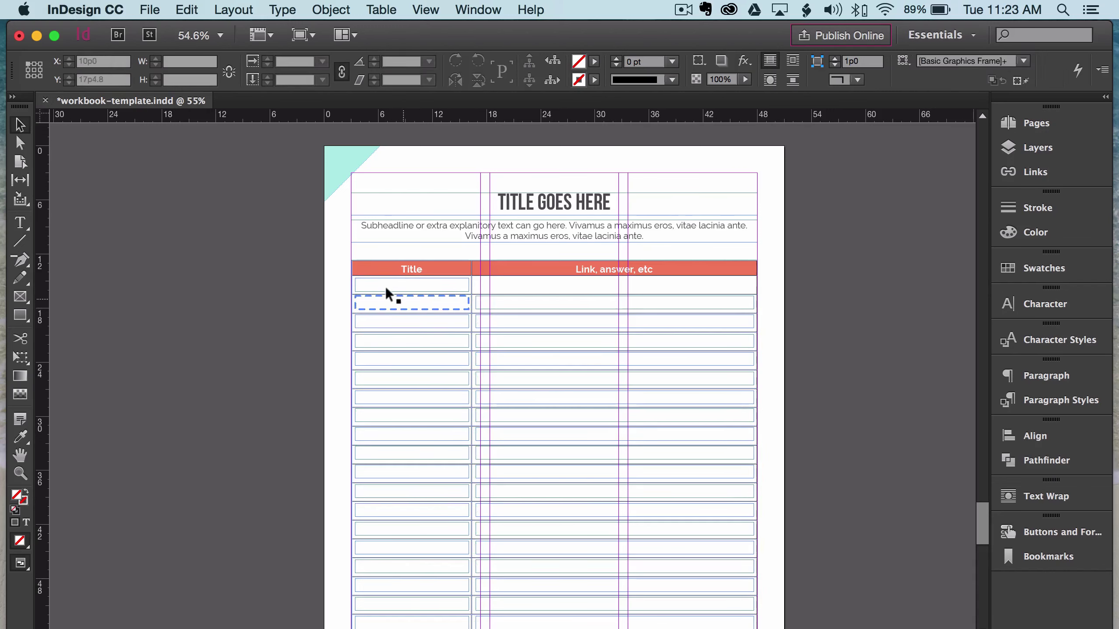
Duplicate the Title-cell frame into the first Link cell and stretch it across that column
left_click(366, 286)
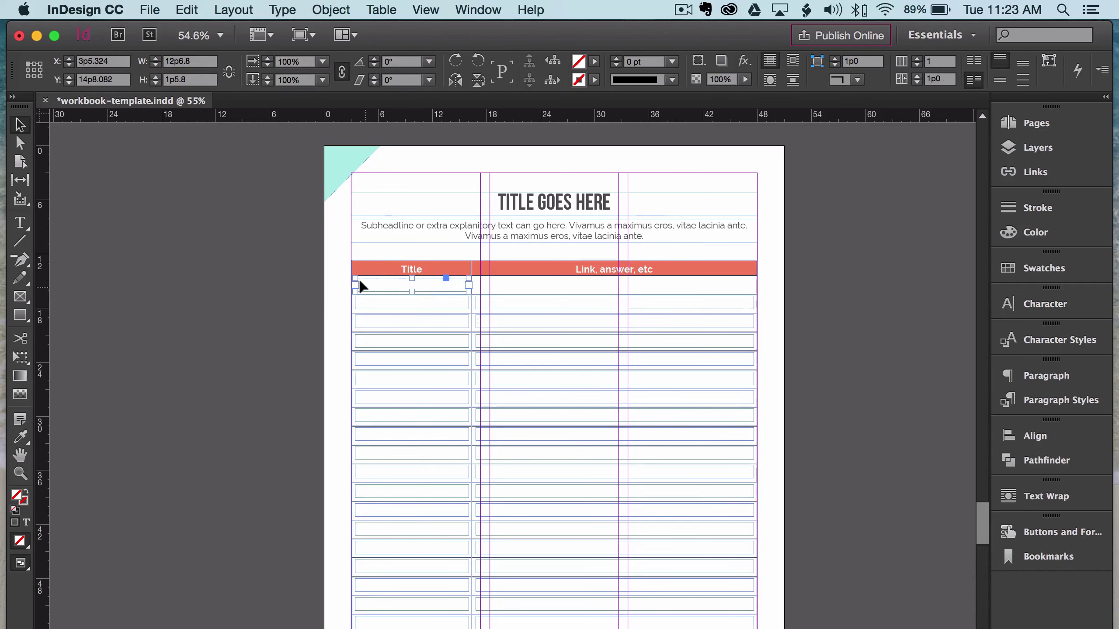
left_click_drag(362, 287, 494, 376)
key("shift+Up")
key("shift+Up")
key("shift+Up")
key("shift+Up")
key("shift+Up")
key("shift+Up")
key("shift+Up")
key("shift+Up")
key("shift+Up")
key("shift+Up")
key("shift+Up")
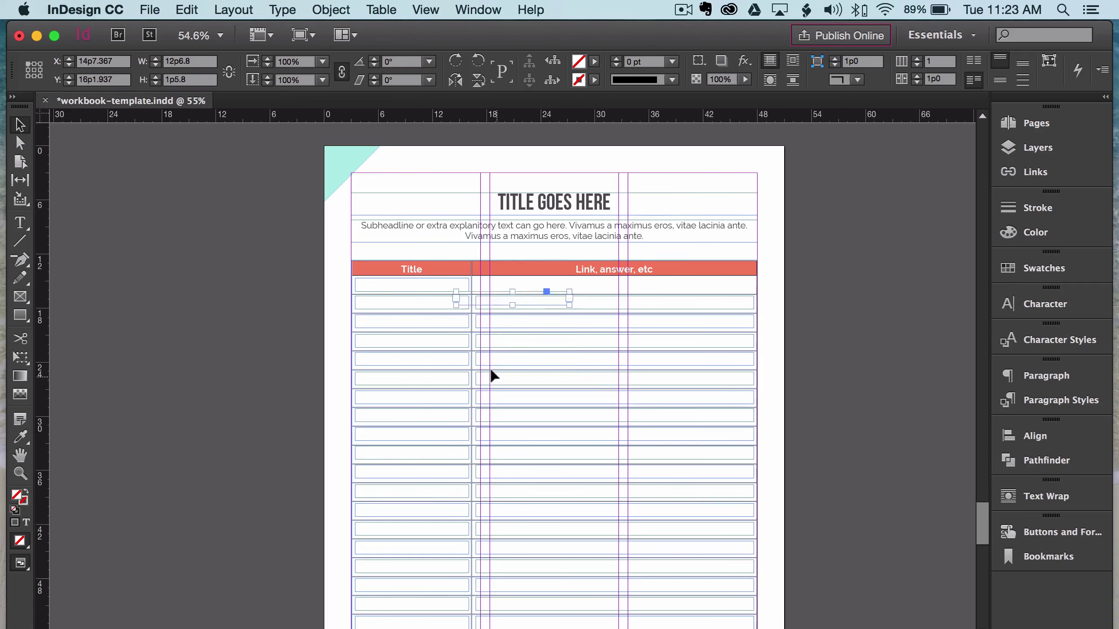
key("shift+Right")
key("shift+Right")
key("shift+Right")
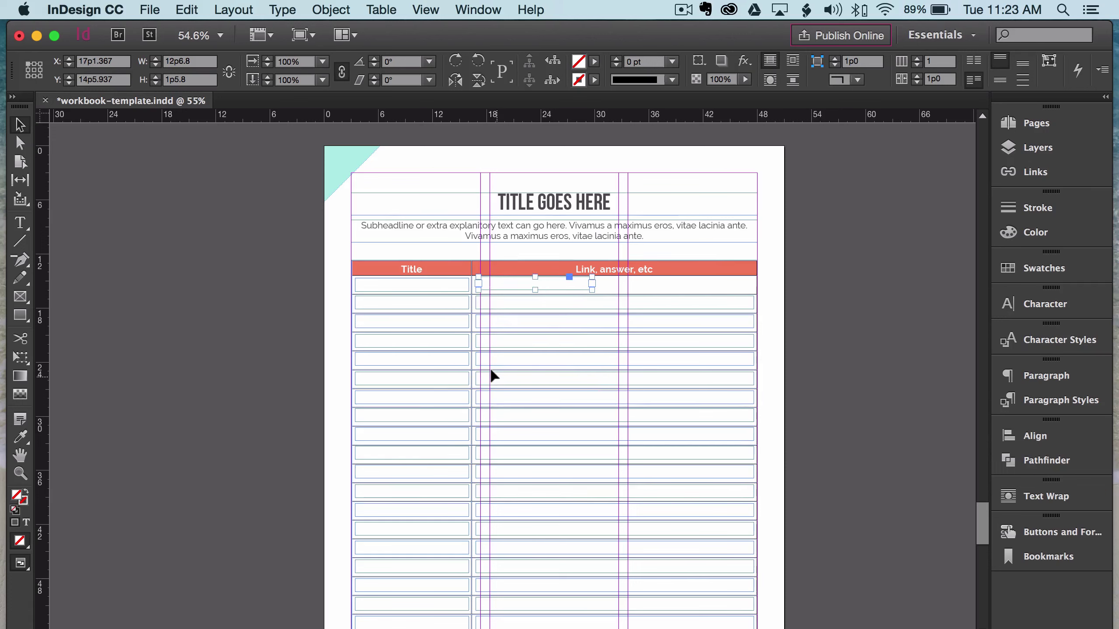
left_click(490, 369)
left_click_drag(513, 283, 502, 284)
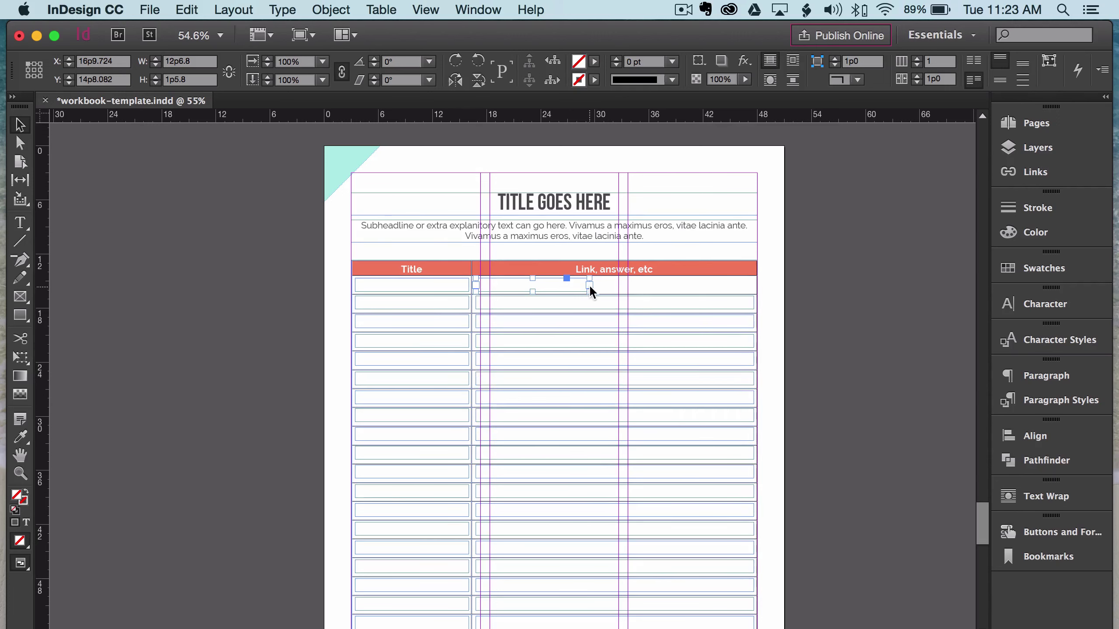
left_click_drag(590, 287, 729, 293)
left_click(832, 277)
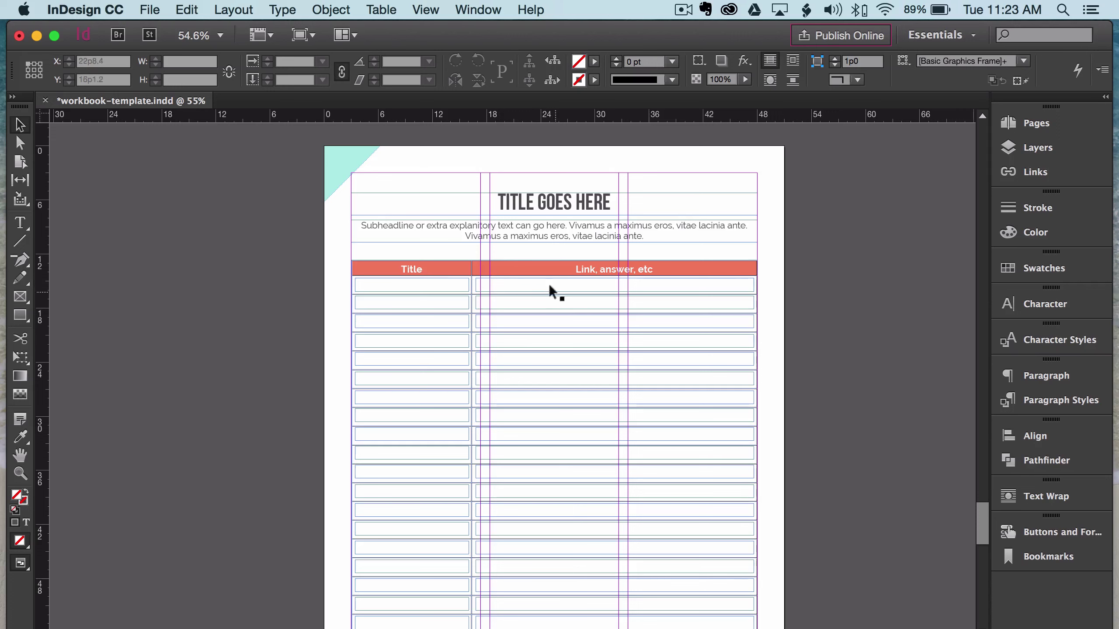
Make the first row's Title frame a text field with font size 10
left_click(450, 279)
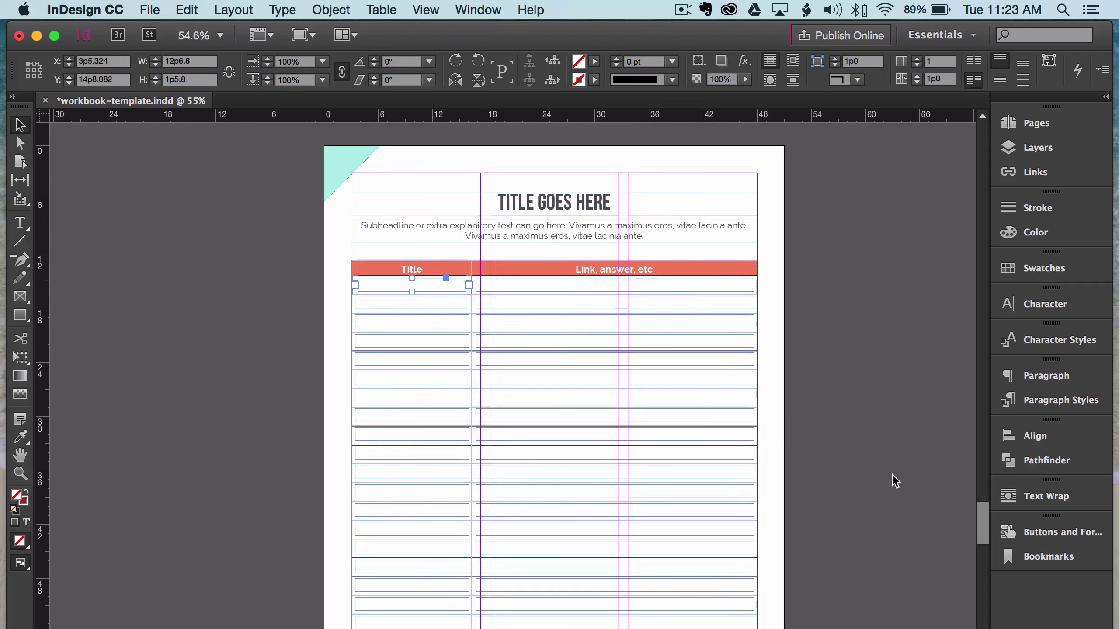
left_click(1050, 534)
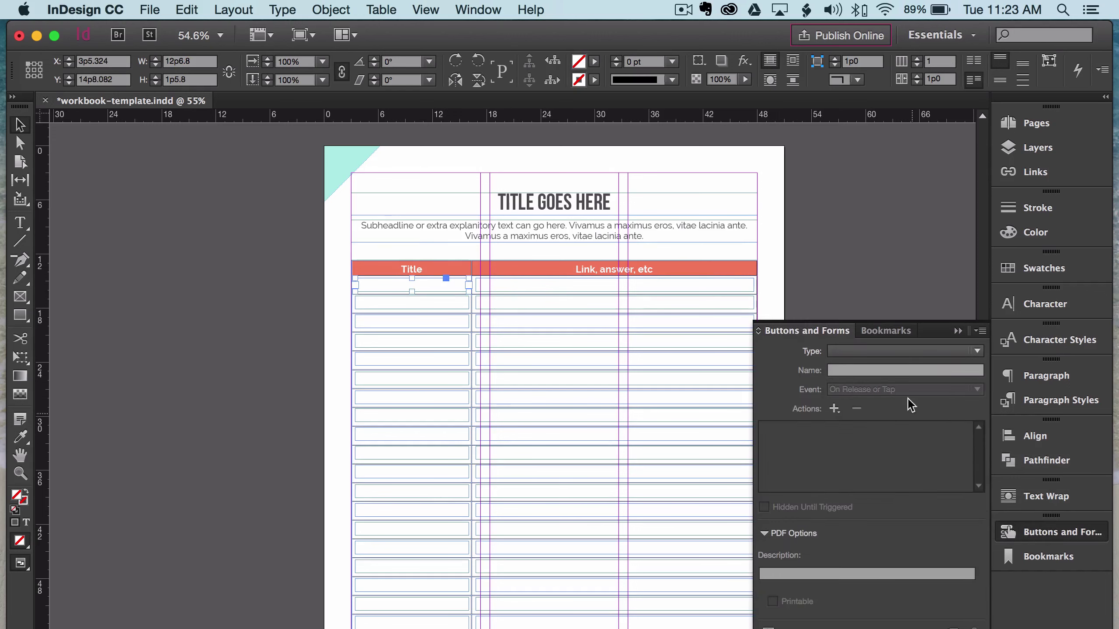
left_click(903, 350)
left_click(887, 493)
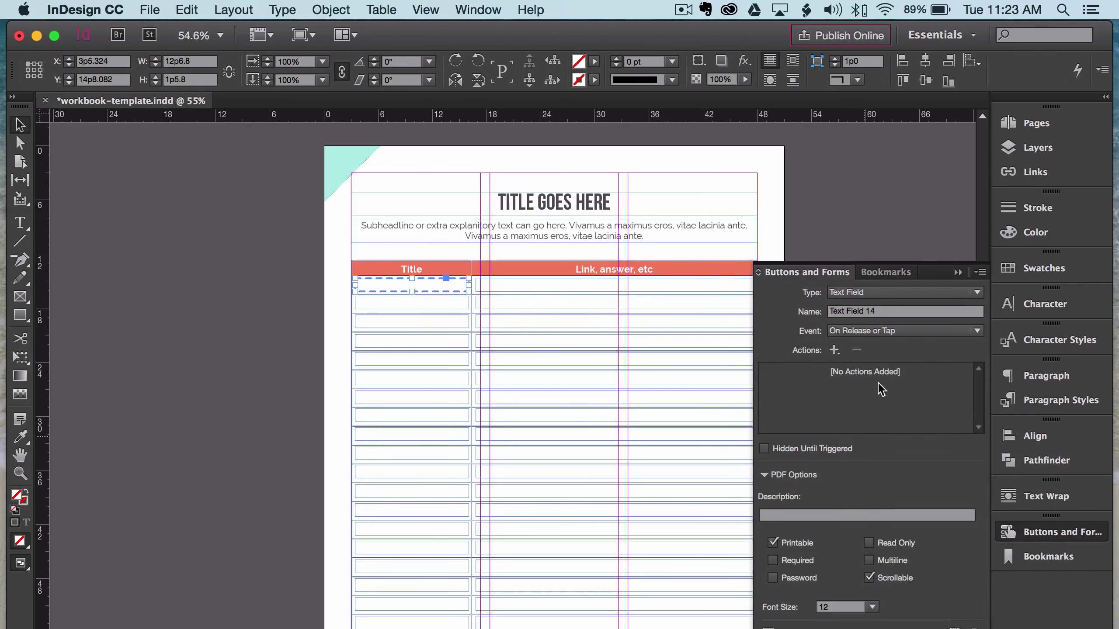
left_click(900, 331)
key("Escape")
left_click(874, 617)
left_click(855, 534)
Make the first row's Link frame a text field triggered On Click
left_click(494, 278)
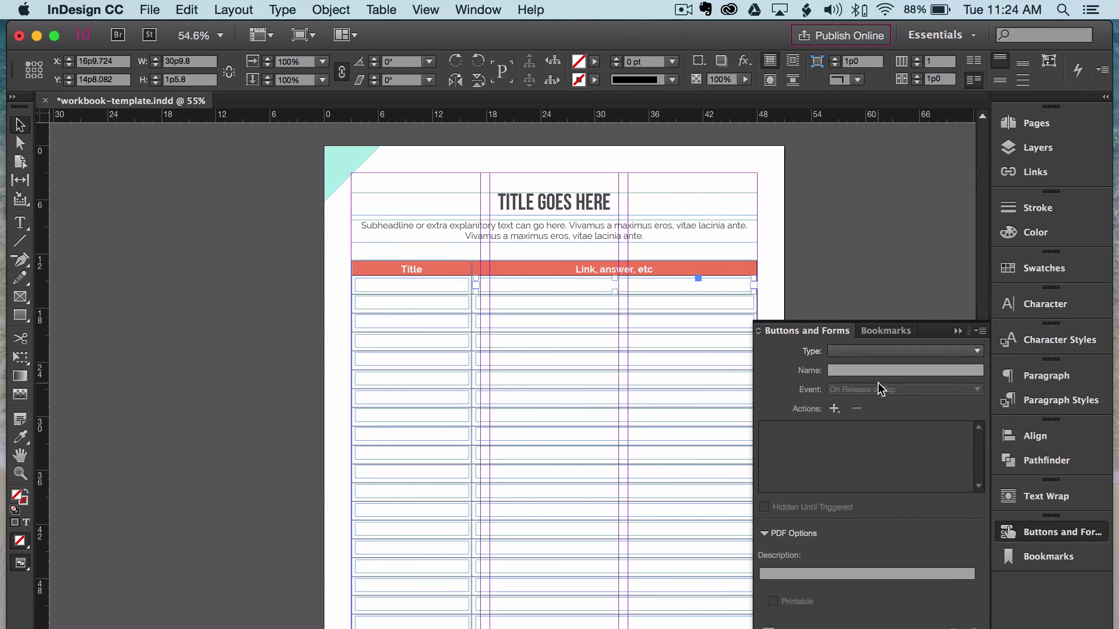
left_click(881, 351)
left_click(877, 496)
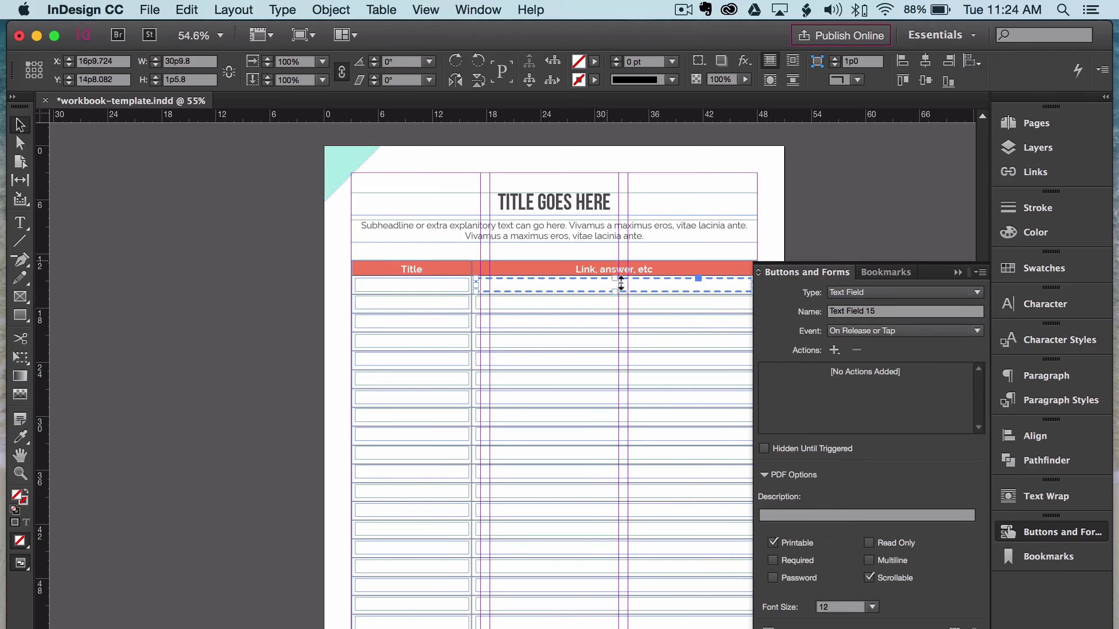
left_click(883, 332)
left_click(871, 366)
left_click(873, 608)
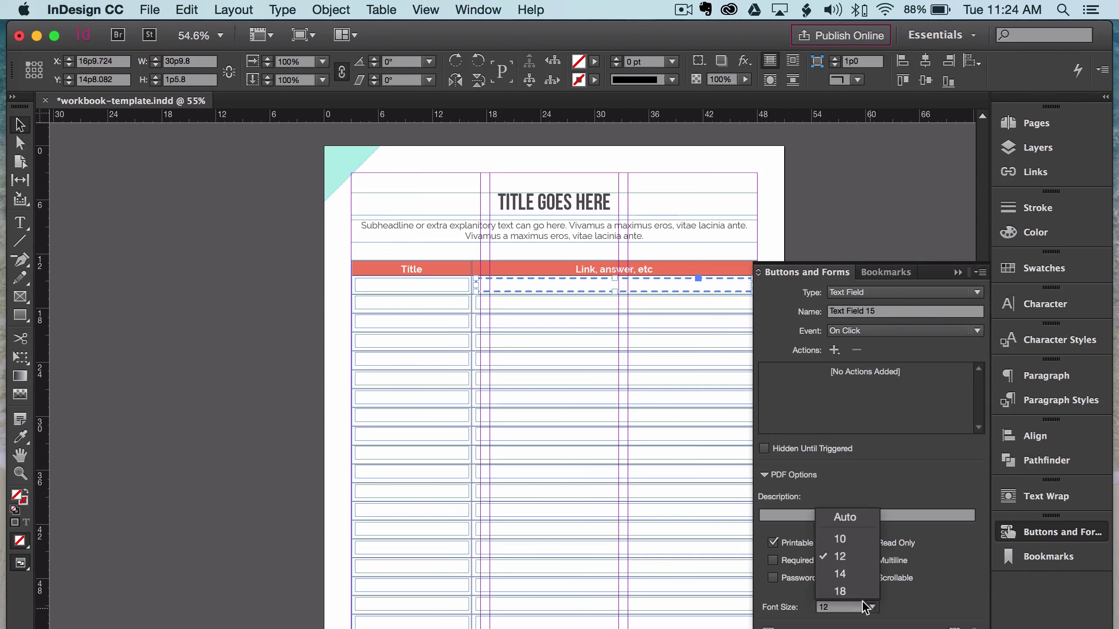
left_click(840, 538)
left_click(958, 272)
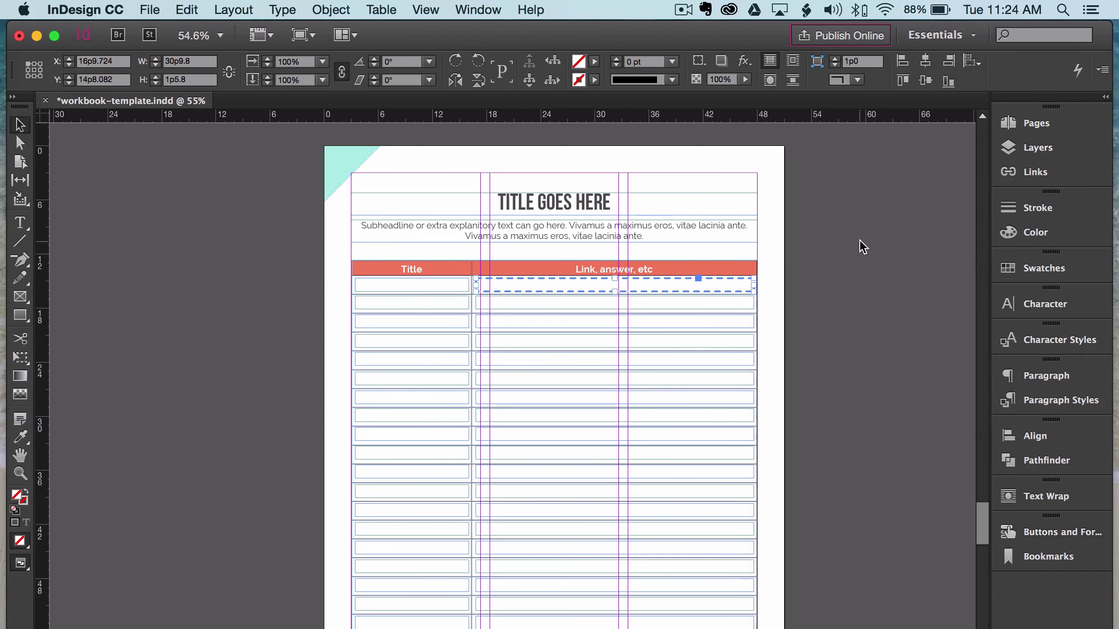
Save the workbook template and preview the page without guides or frame edges
key("super+s")
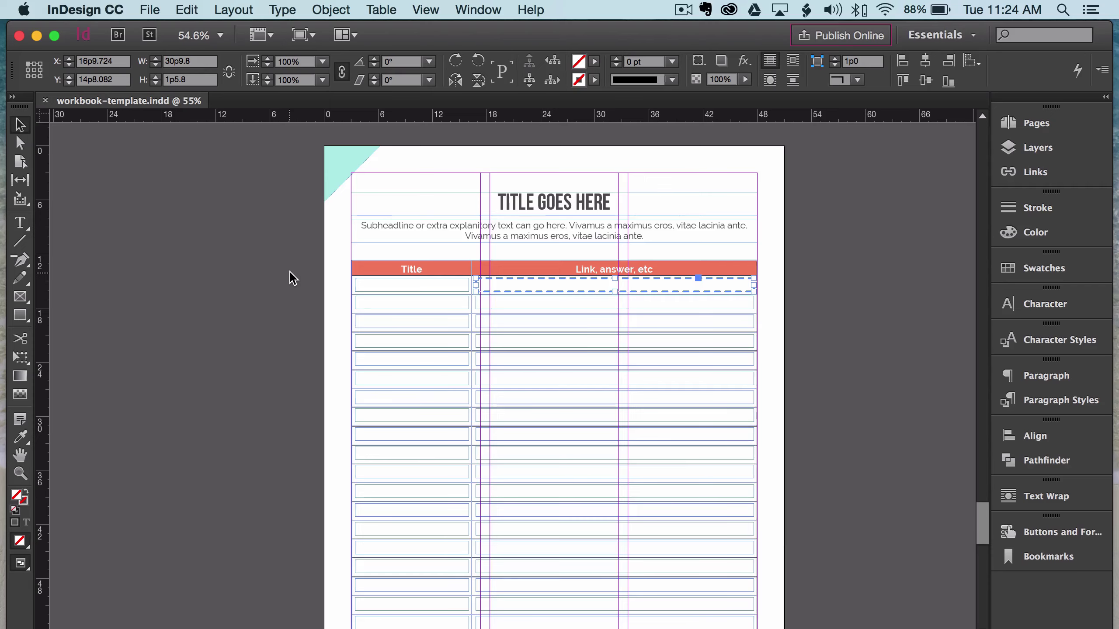
key("w")
left_click(282, 205)
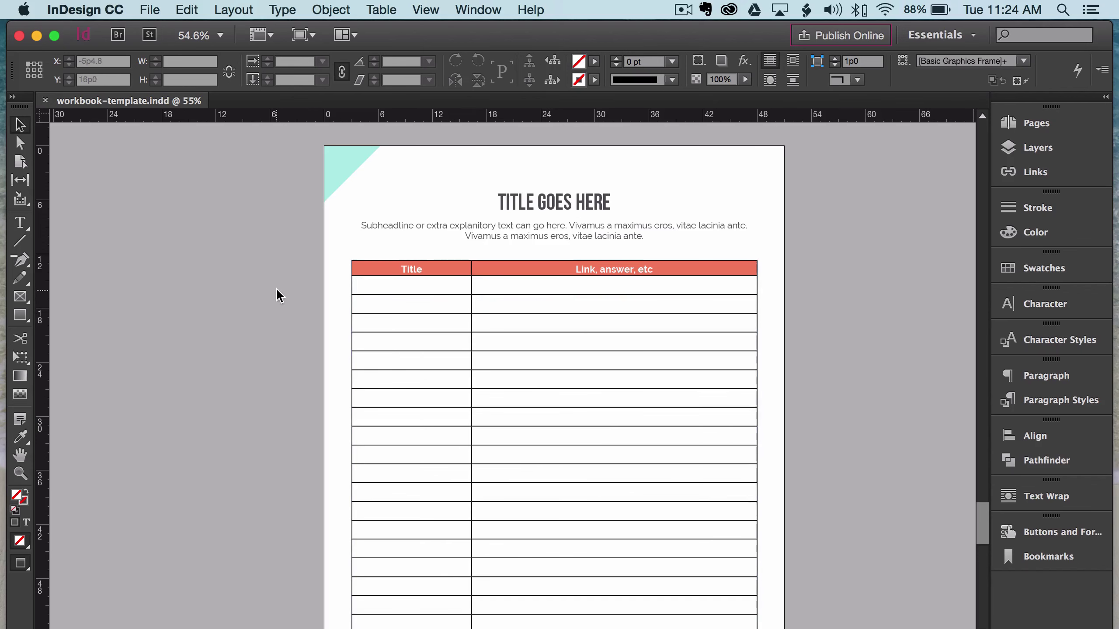
Return to Normal view and scroll to the page with three 'Question or statement goes here' prompts
scroll(298, 326, "down", 10)
scroll(303, 337, "down", 20)
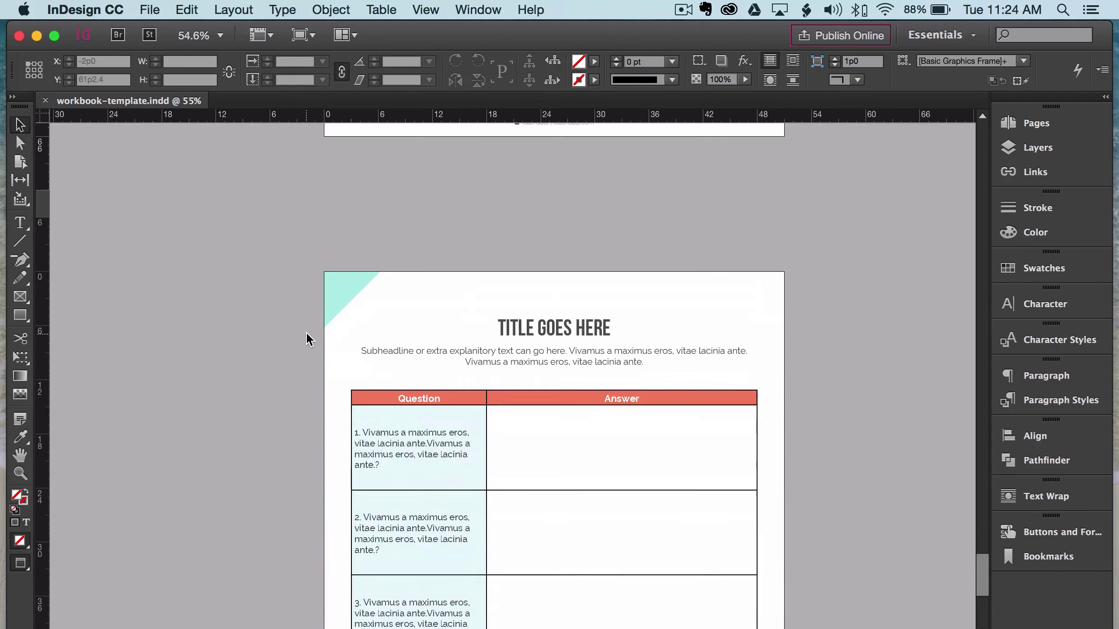
scroll(608, 309, "up", 5)
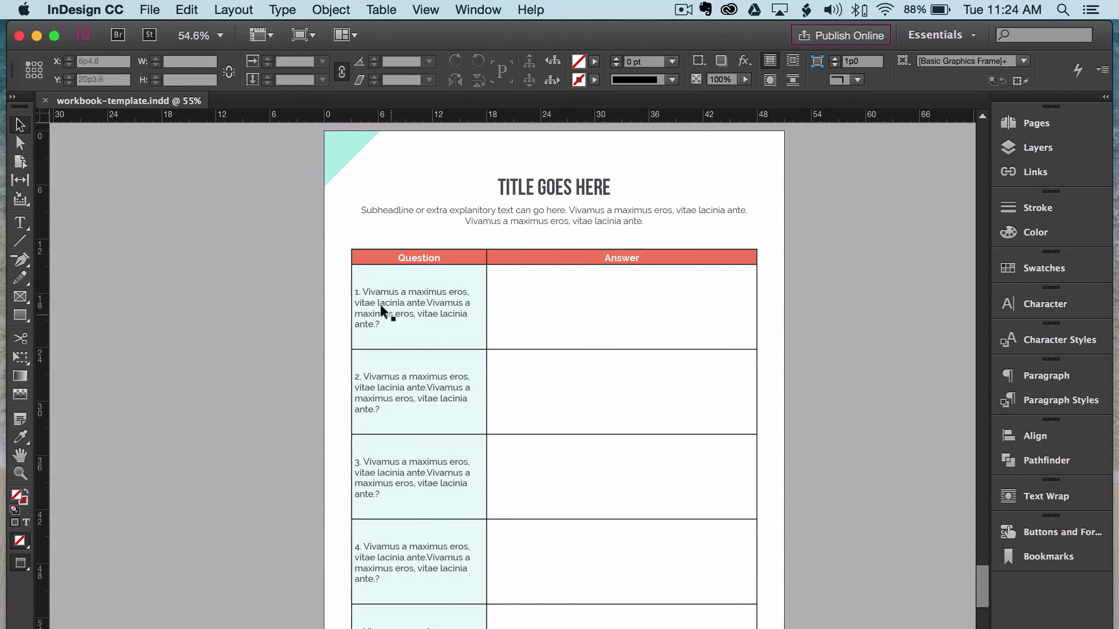
key("w")
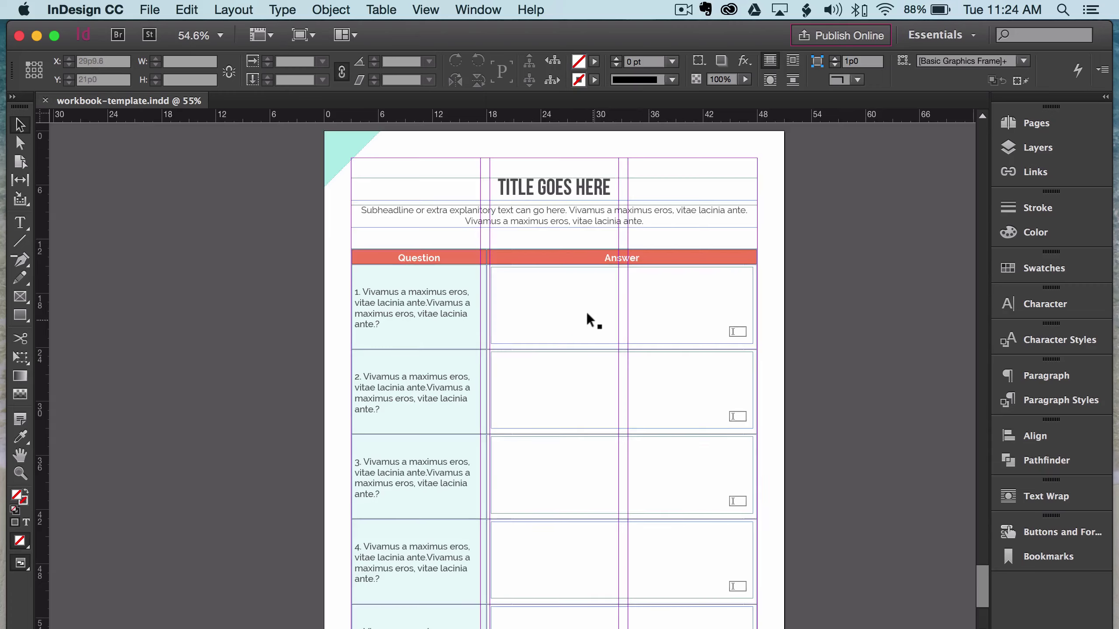
scroll(588, 322, "down", 4)
scroll(591, 325, "up", 3)
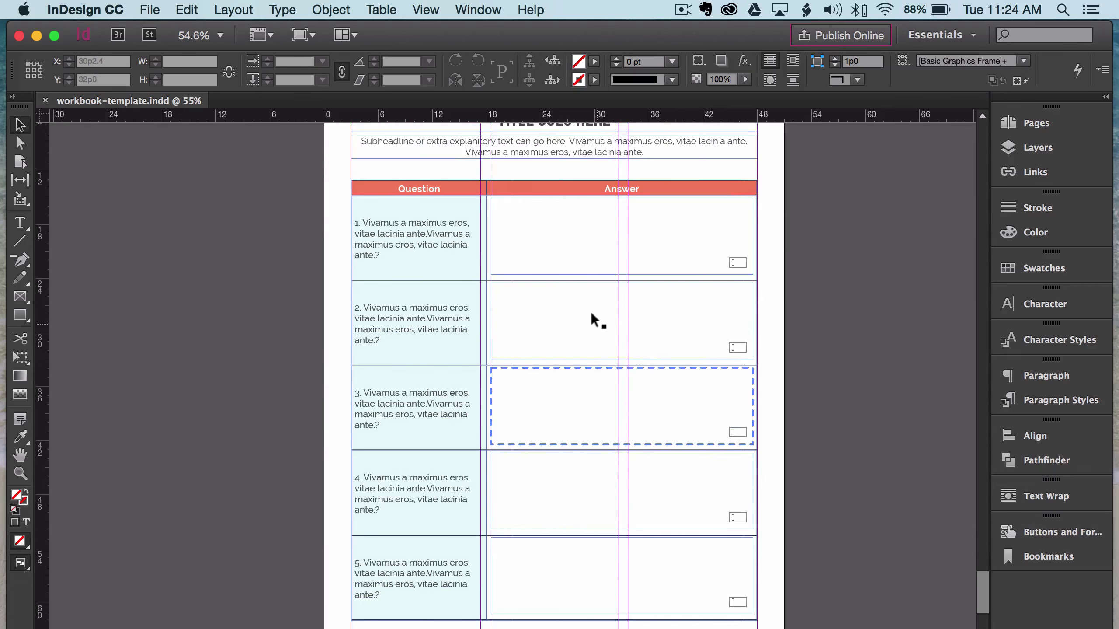
scroll(617, 372, "up", 12)
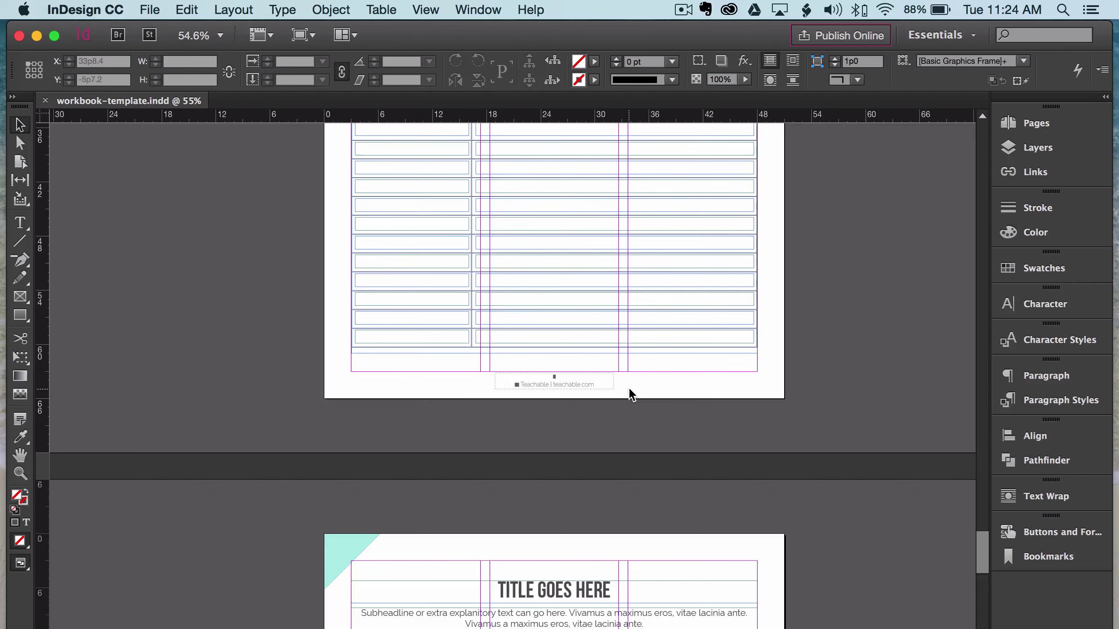
scroll(627, 386, "down", 12)
scroll(627, 387, "up", 6)
scroll(628, 387, "up", 3)
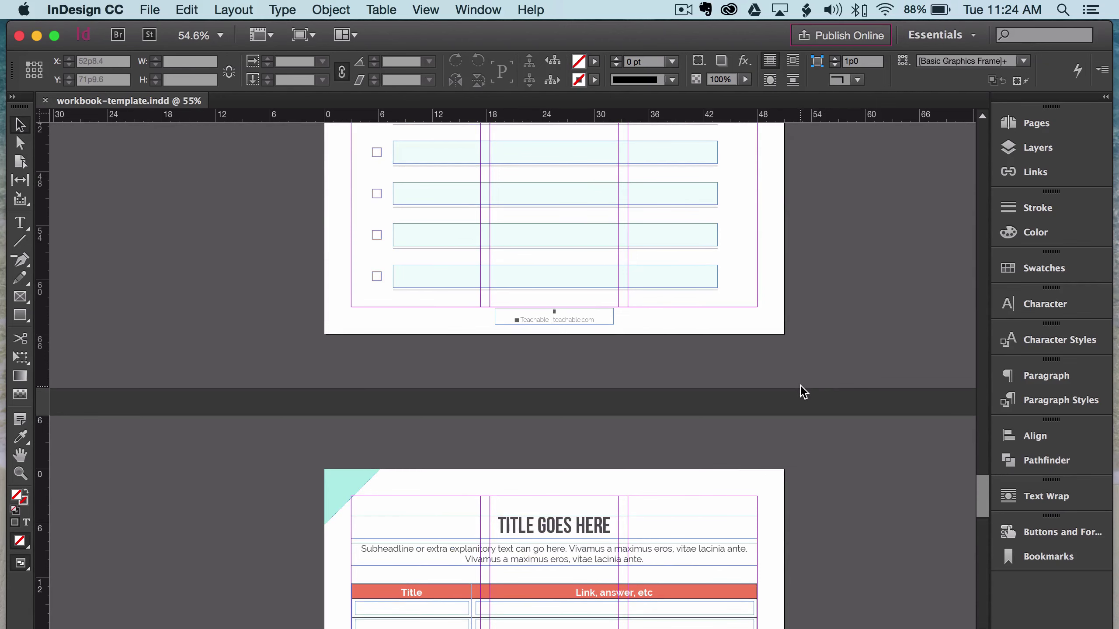
scroll(801, 390, "down", 15)
scroll(802, 391, "up", 15)
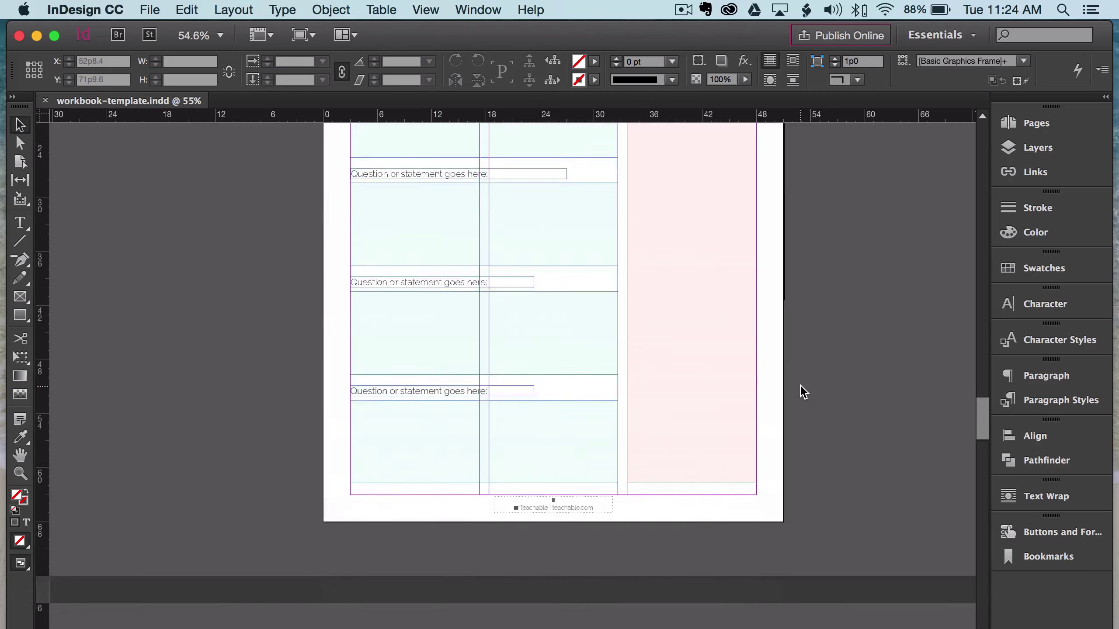
Inspect the title, subheadline, first question and Notes frames on the page
scroll(811, 390, "down", 3)
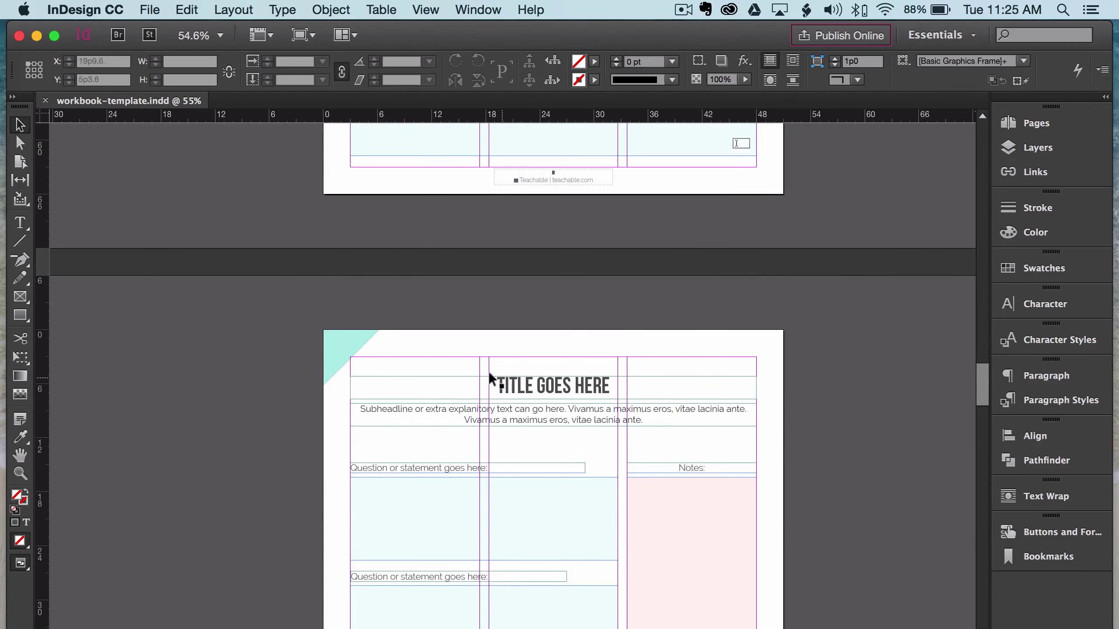
left_click(633, 379)
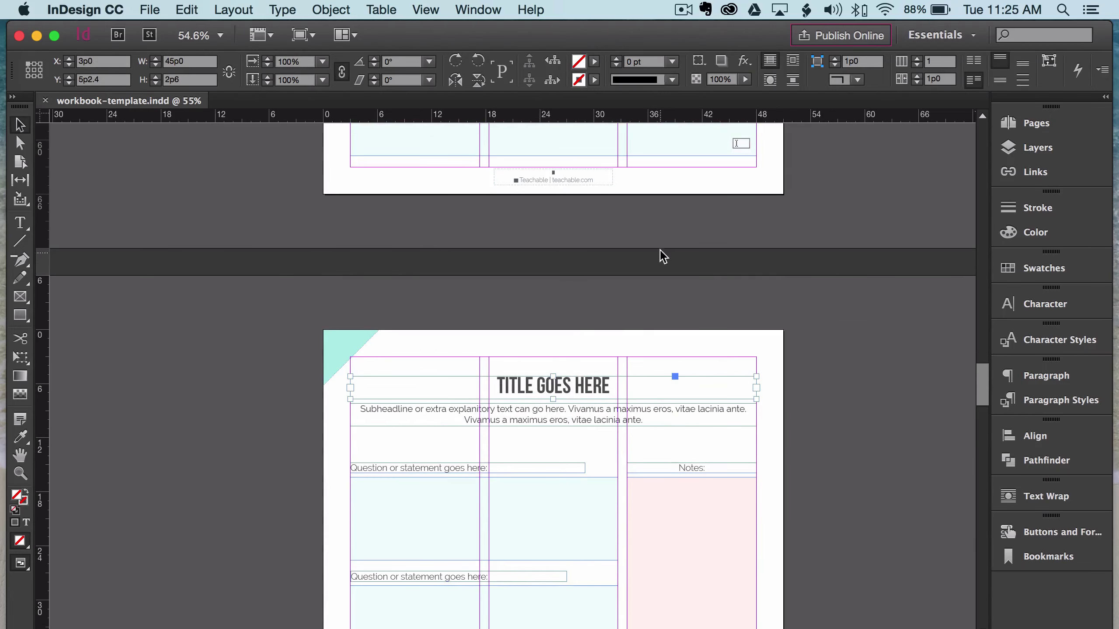
left_click(646, 406)
scroll(805, 404, "down", 5)
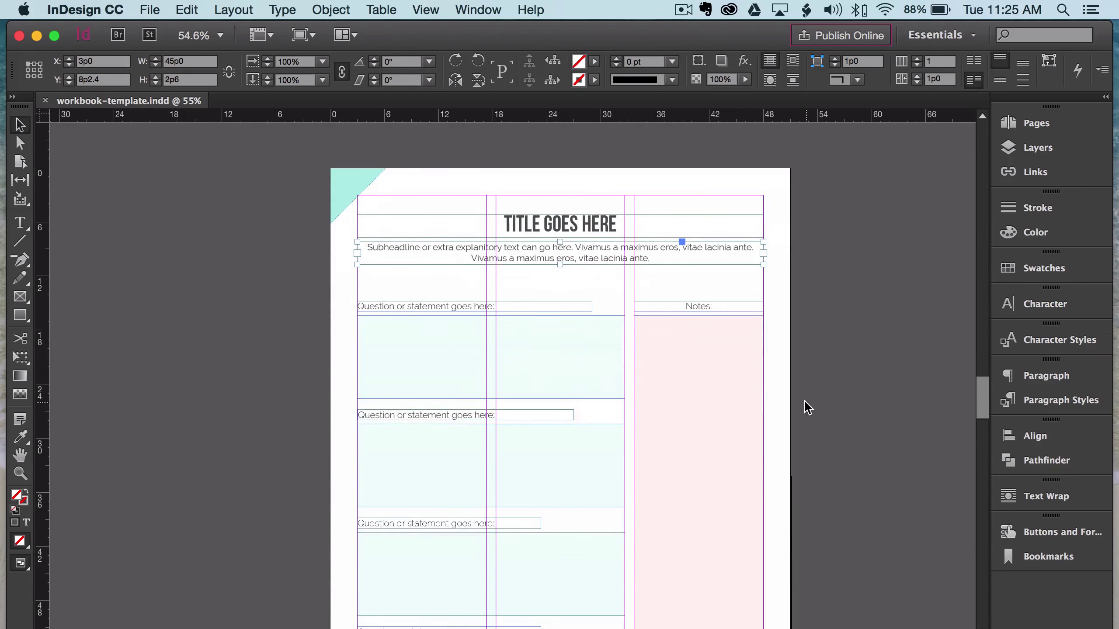
left_click(467, 305)
left_click(677, 305)
left_click(647, 286)
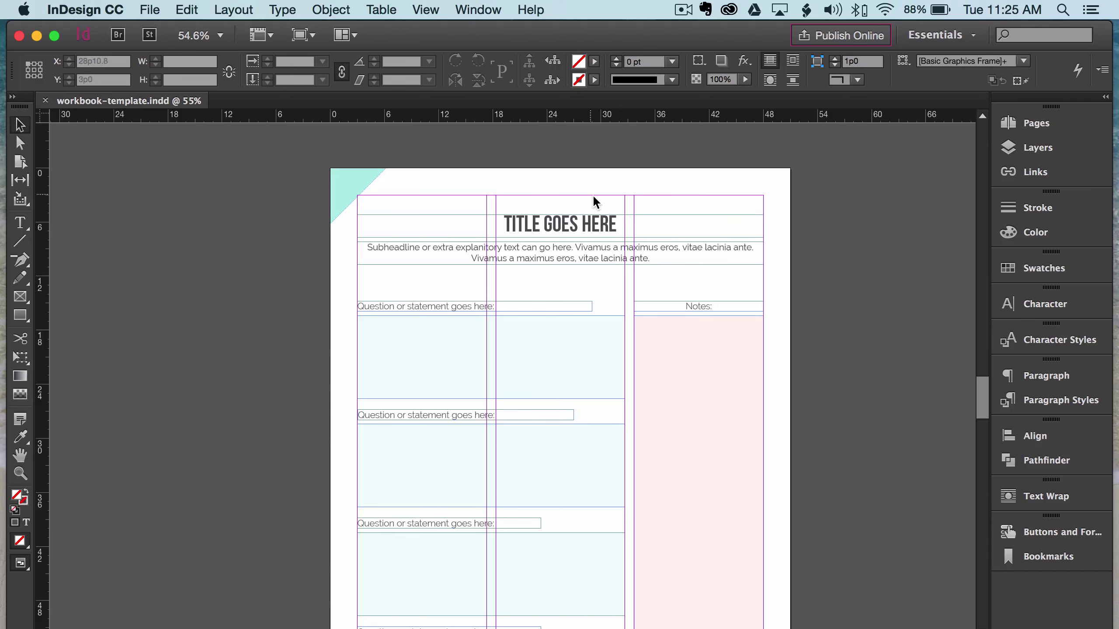
Centre-align the TITLE GOES HERE heading text, leaving its size and colour unchanged
left_click(569, 221)
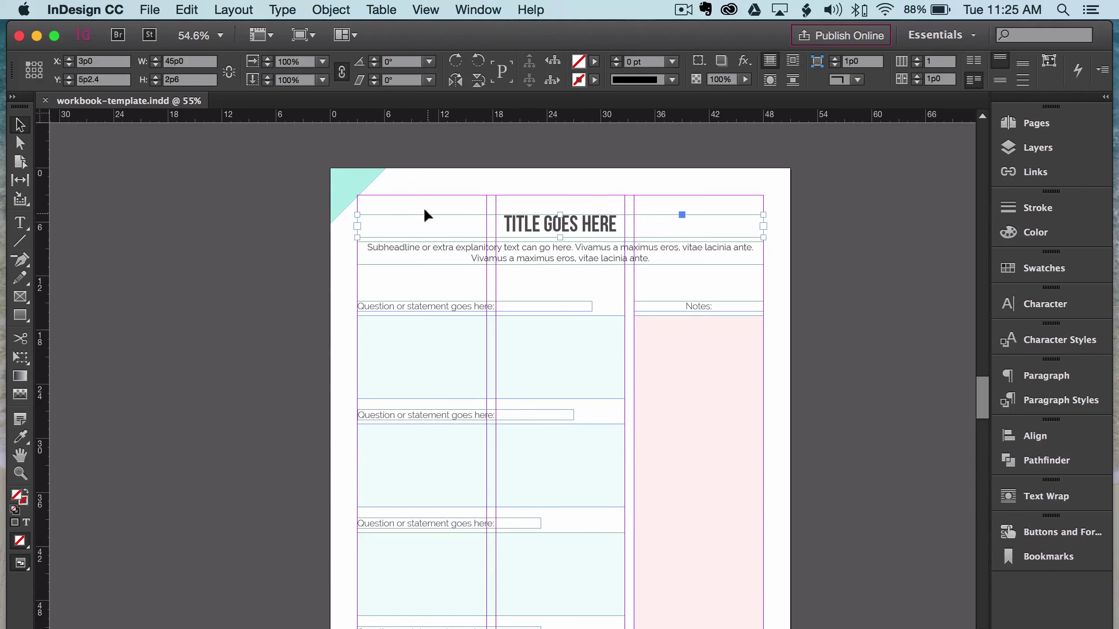
double_click(580, 214)
left_click_drag(485, 223, 632, 175)
left_click(263, 61)
left_click(263, 61)
left_click(645, 63)
left_click(655, 61)
left_click(852, 68)
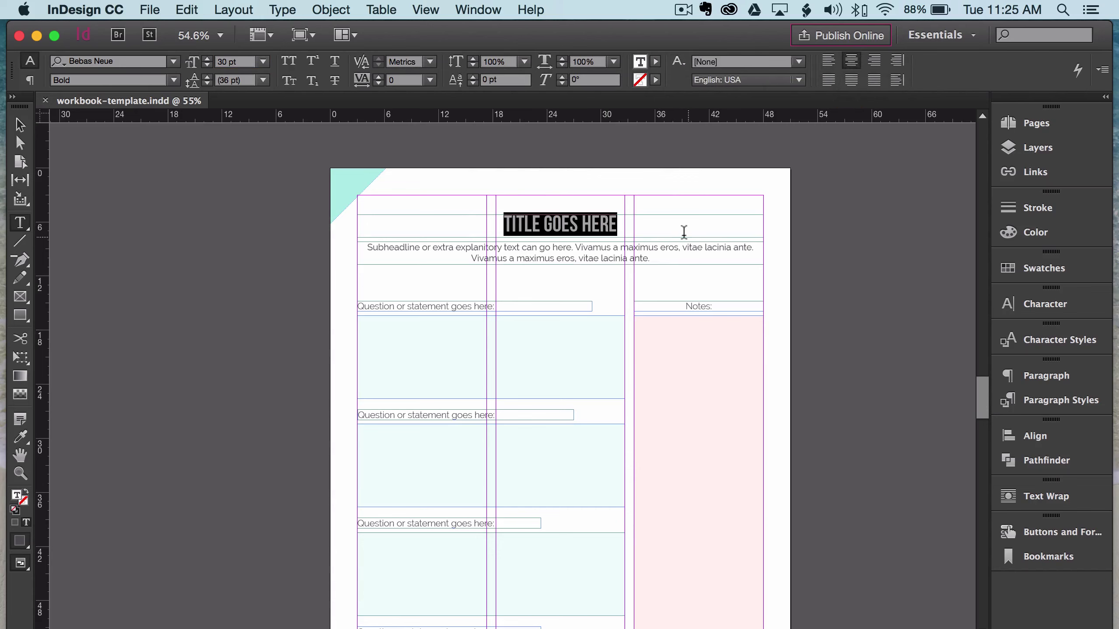
Select the whole title frame and bring up the Paragraph Styles list
left_click(650, 226)
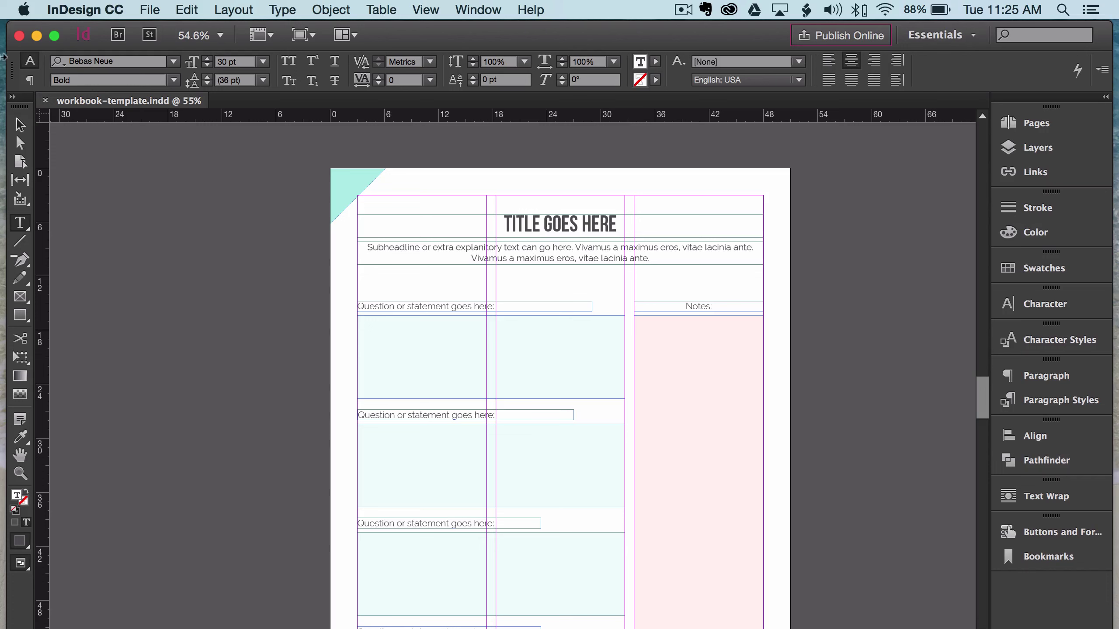
left_click(19, 125)
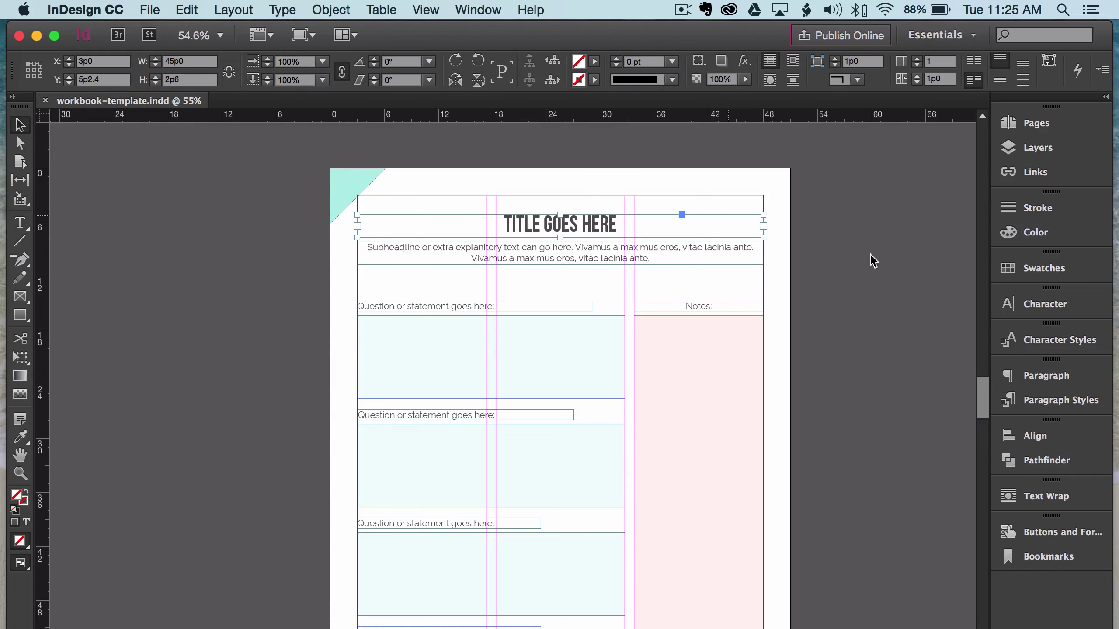
left_click(1033, 397)
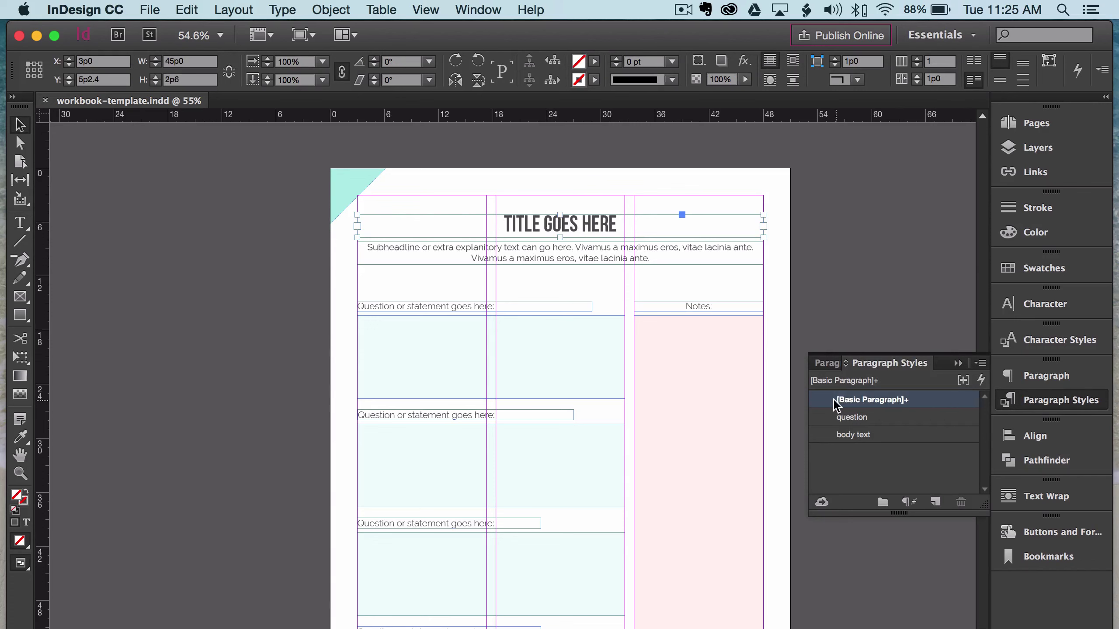
Save the centred 30 pt Bebas Neue title formatting as a paragraph style named Title
mouse_move(910, 402)
scroll(177, 221, "left", 5)
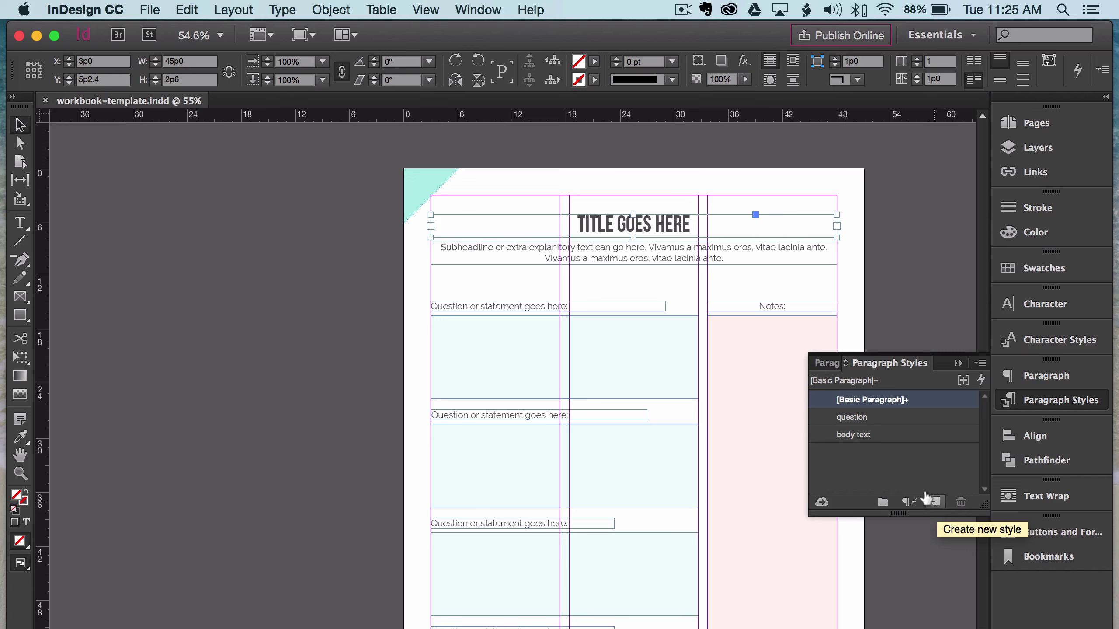
left_click(936, 502)
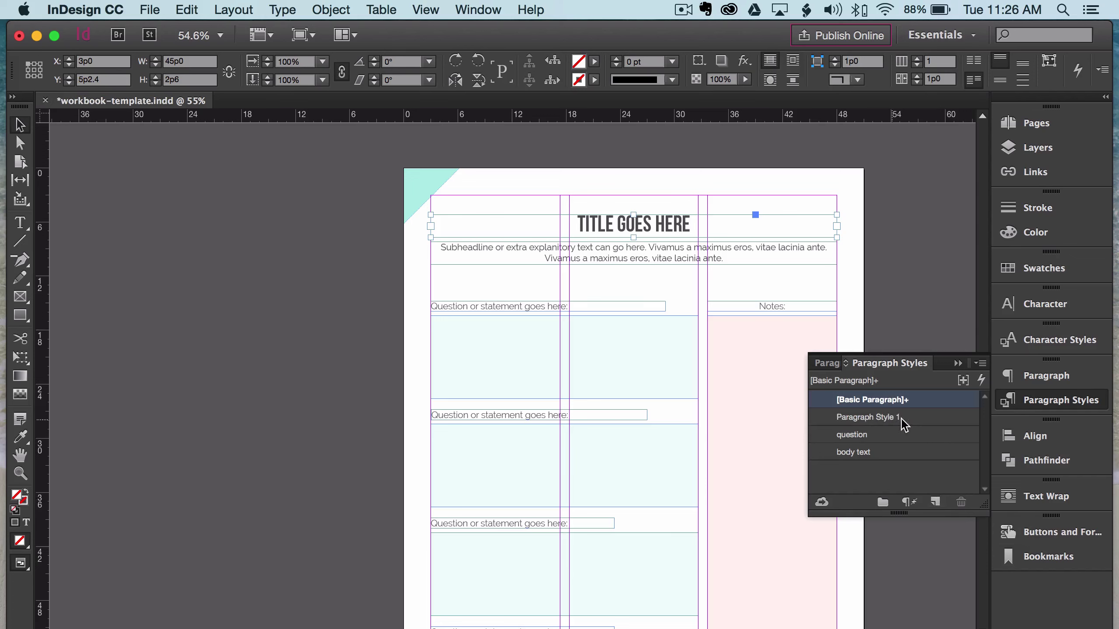
left_click(881, 423)
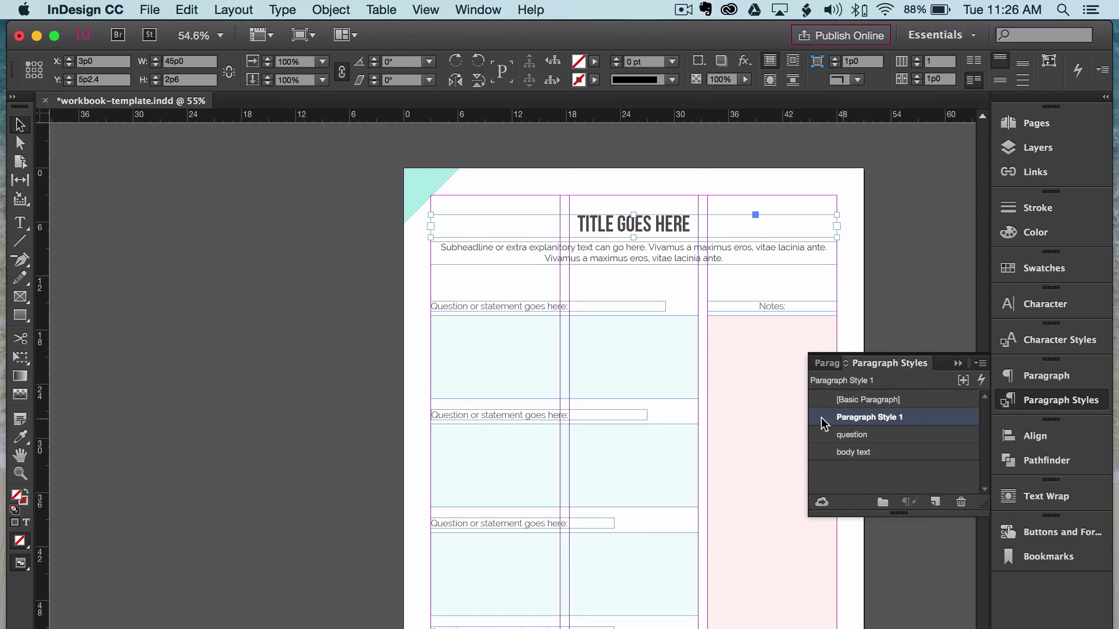
double_click(887, 418)
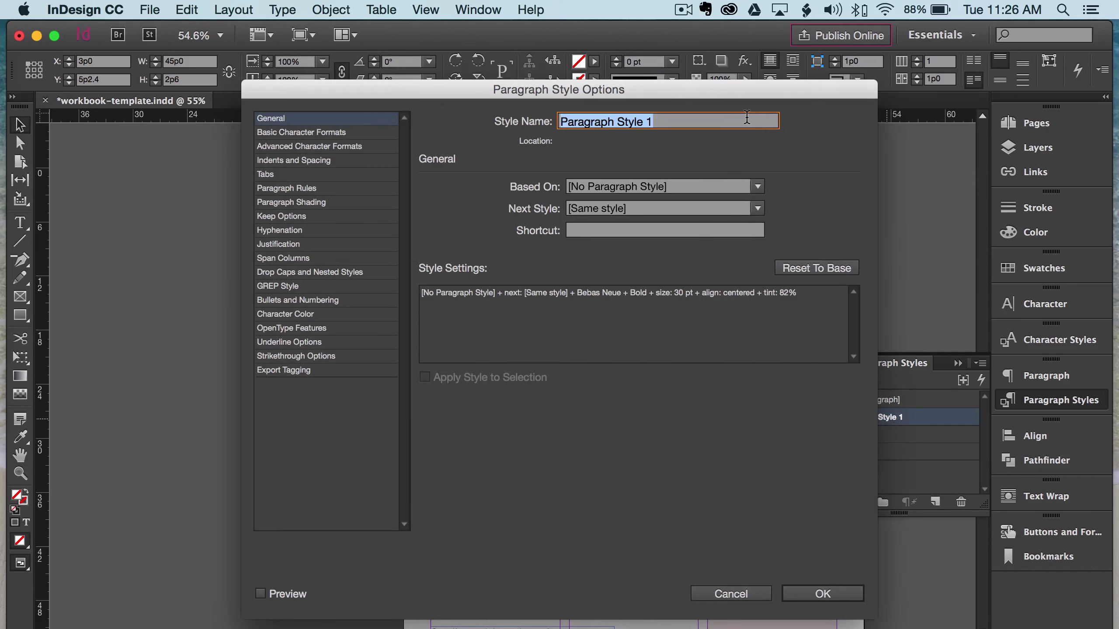
type("Title")
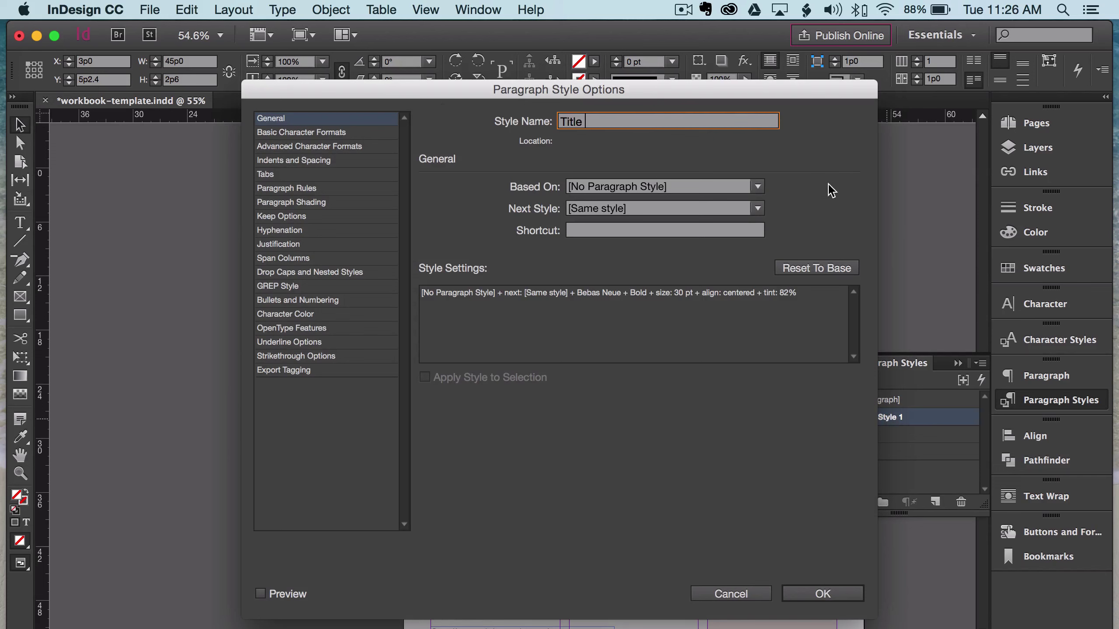
left_click(821, 600)
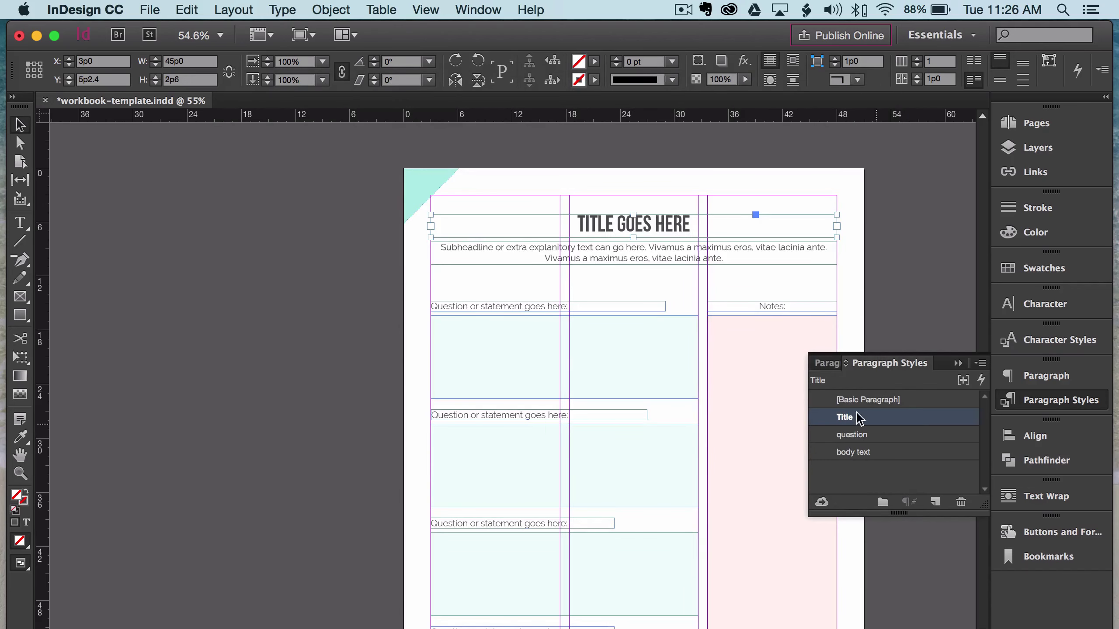
left_click(911, 293)
Try the Title style on the checklist page's subheadline, then undo it
left_click(657, 227)
scroll(862, 257, "down", 15)
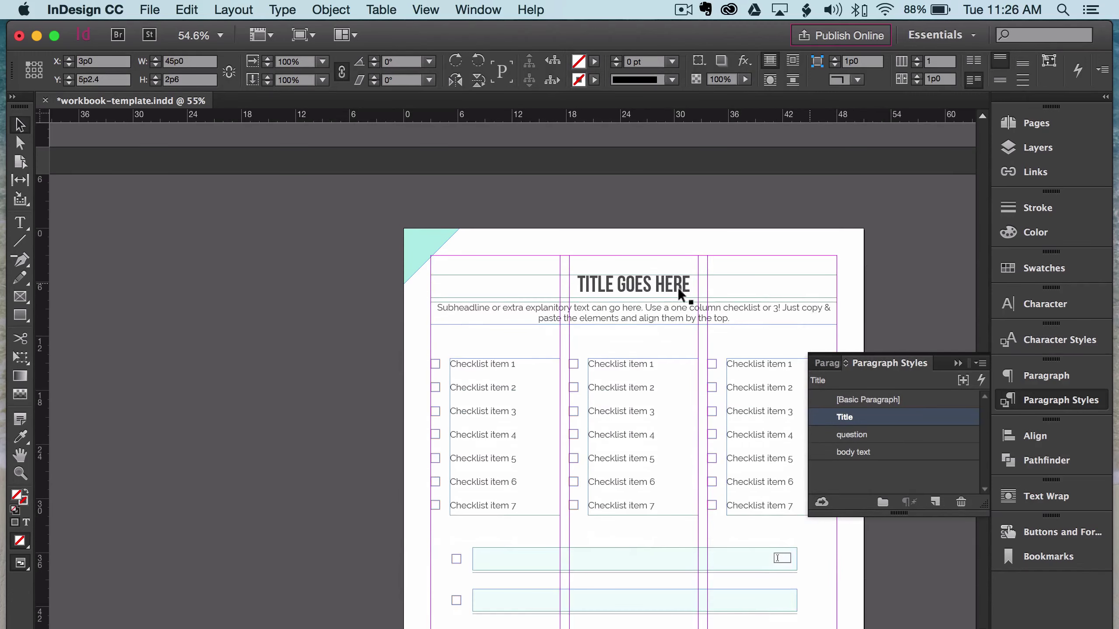
left_click(621, 308)
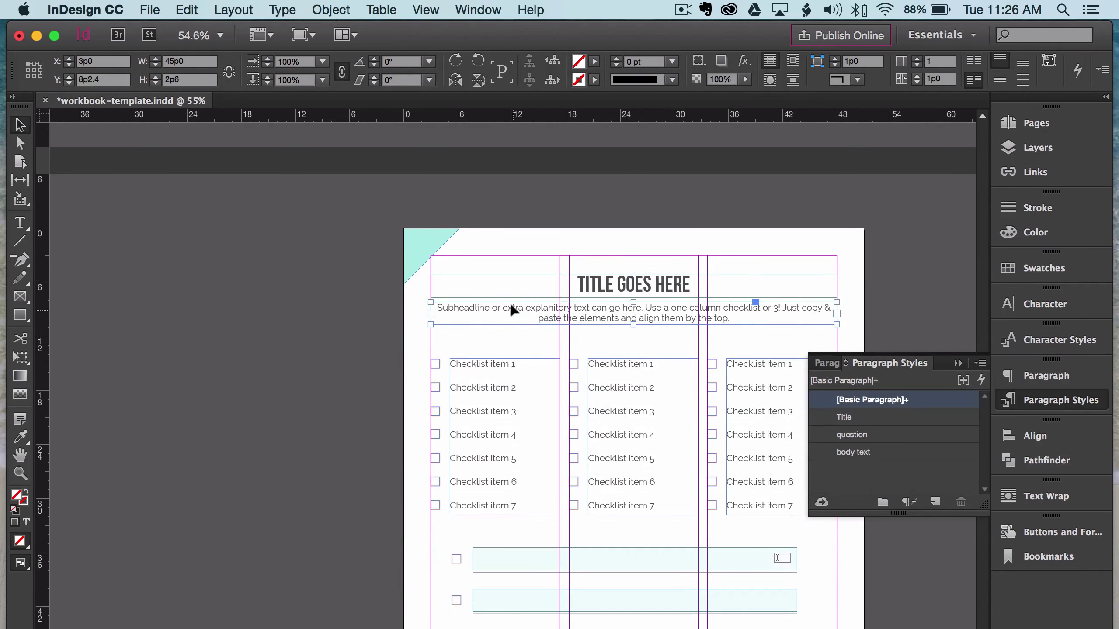
left_click(845, 418)
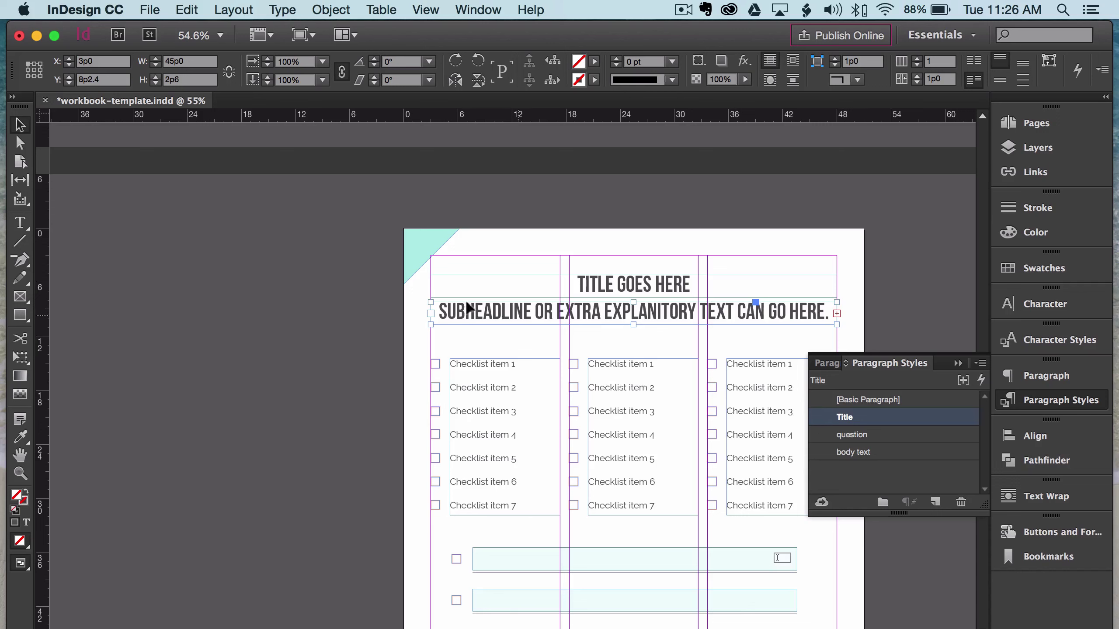
key("super+z")
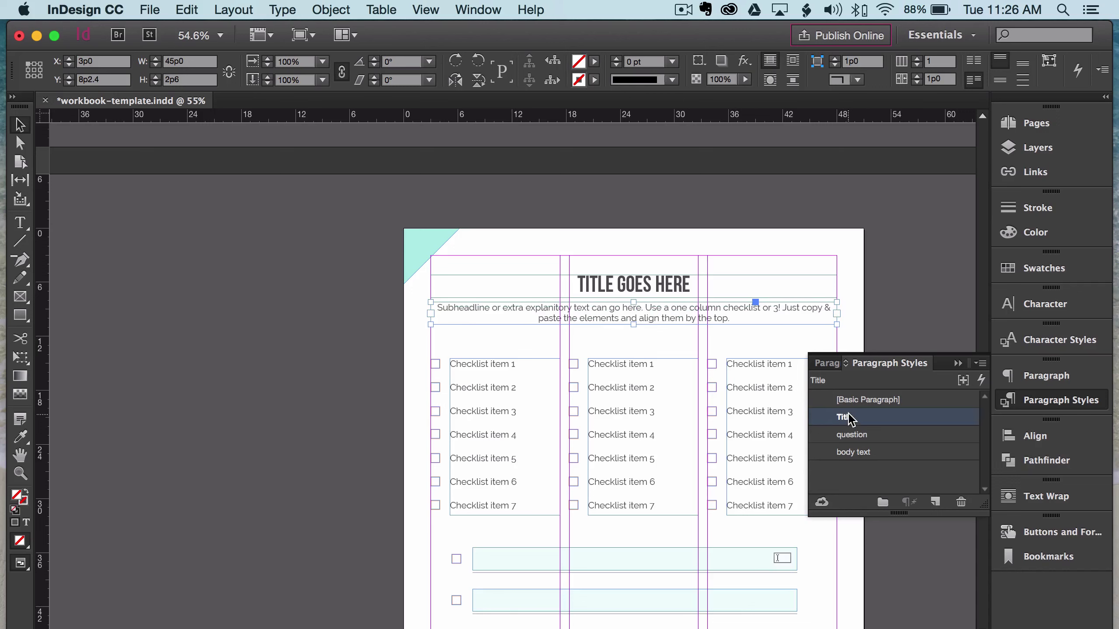
left_click(927, 238)
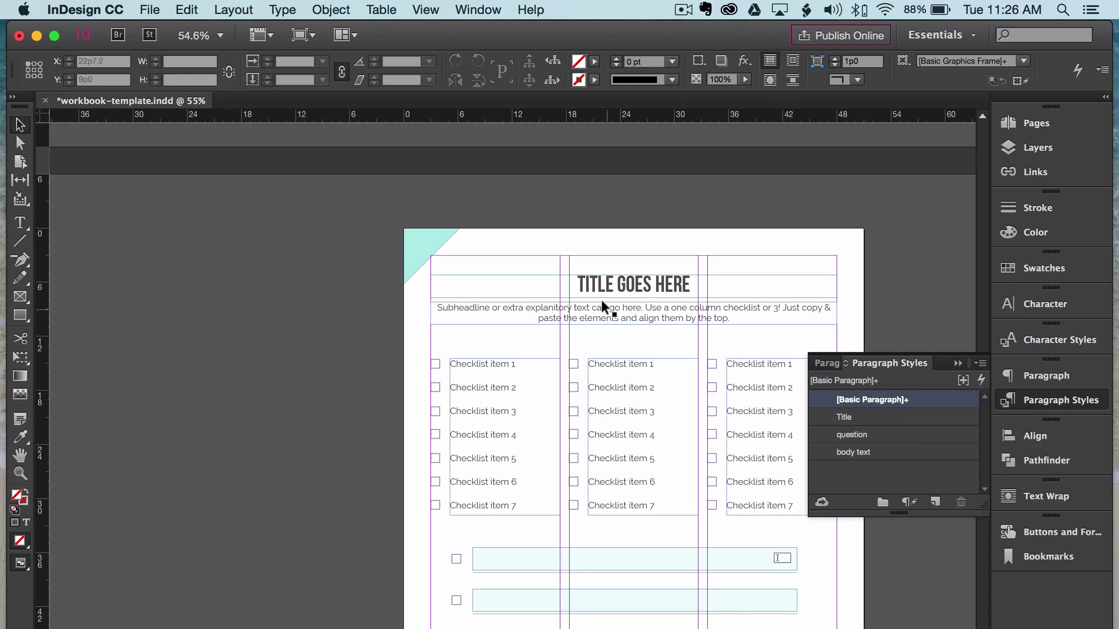
Create a paragraph style from the checklist subheadline and name it subtitle
left_click(648, 308)
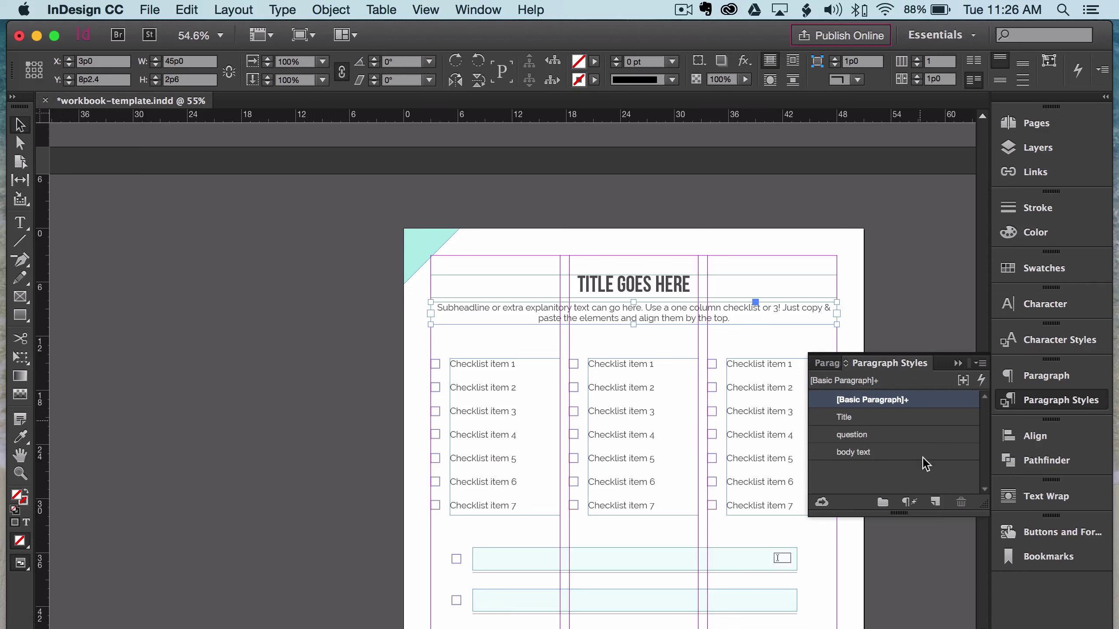
left_click(935, 502)
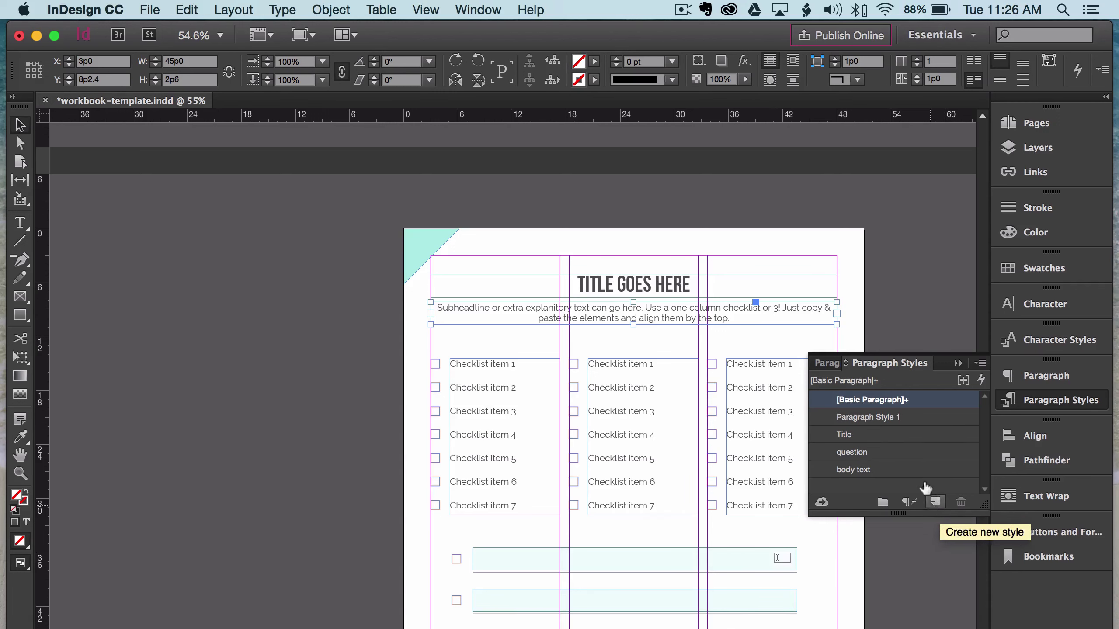
double_click(890, 419)
type("subtitle")
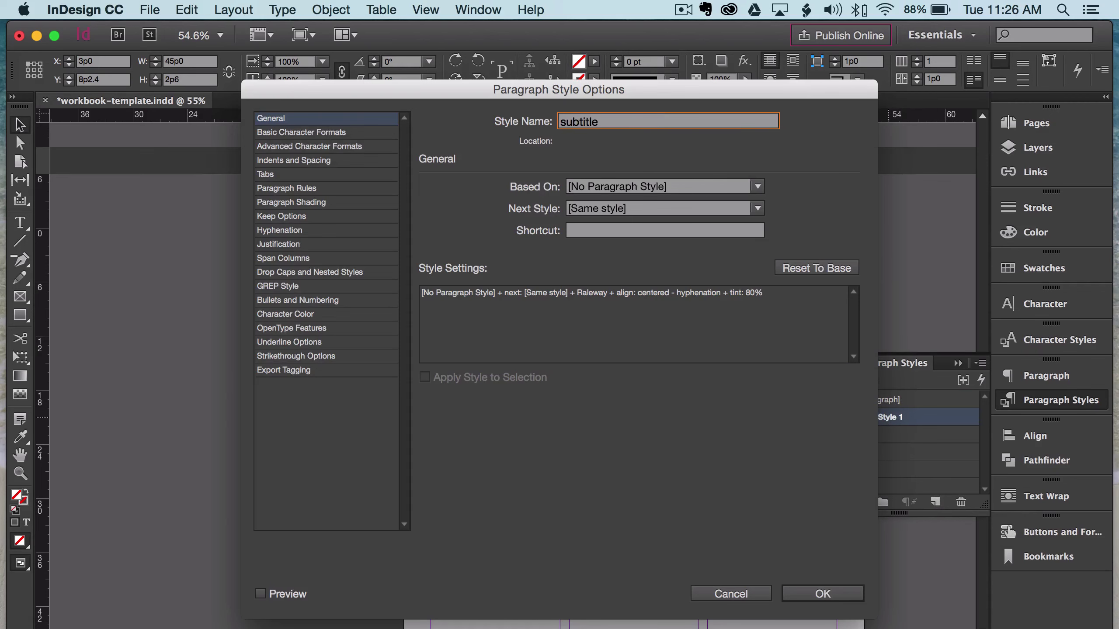
key("Return")
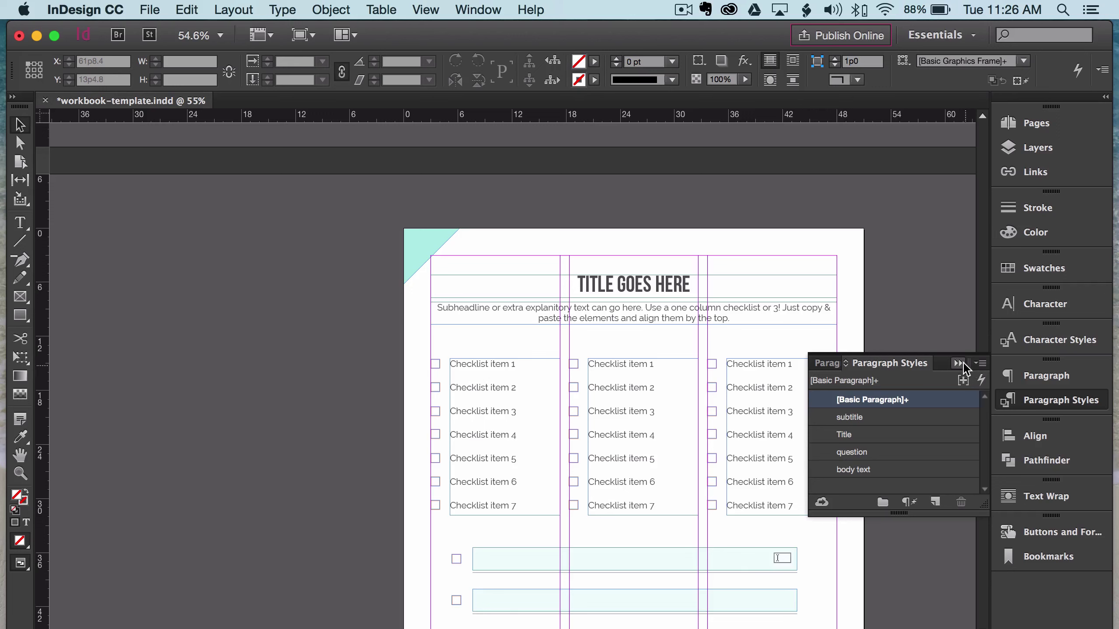
Colour the checklist subheadline text teal with swatch R=60 G=148 B=139
left_click(744, 313)
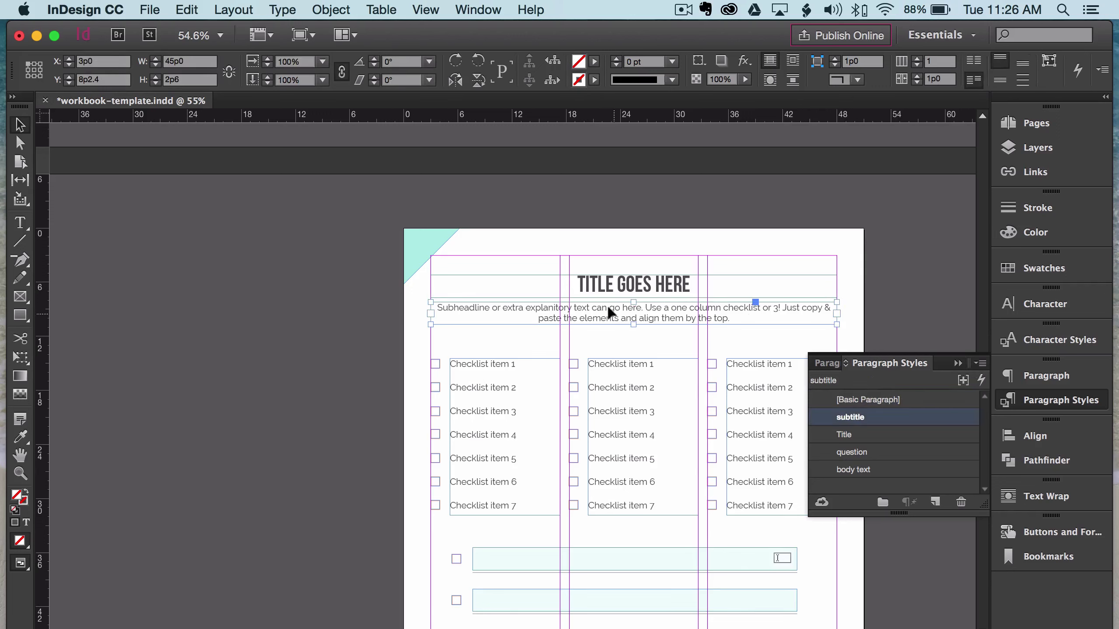
double_click(723, 314)
left_click_drag(723, 314, 419, 312)
left_click(643, 64)
scroll(563, 185, "down", 3)
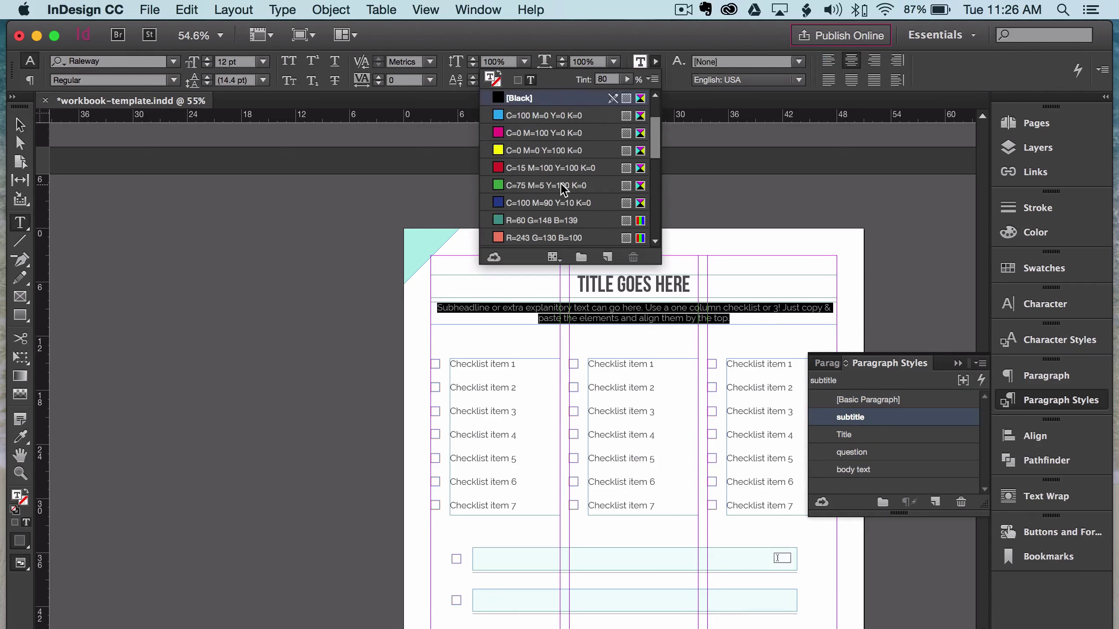
left_click(573, 220)
Redefine the subtitle style to match the teal subheadline
left_click(20, 125)
left_click(166, 239)
left_click(617, 314)
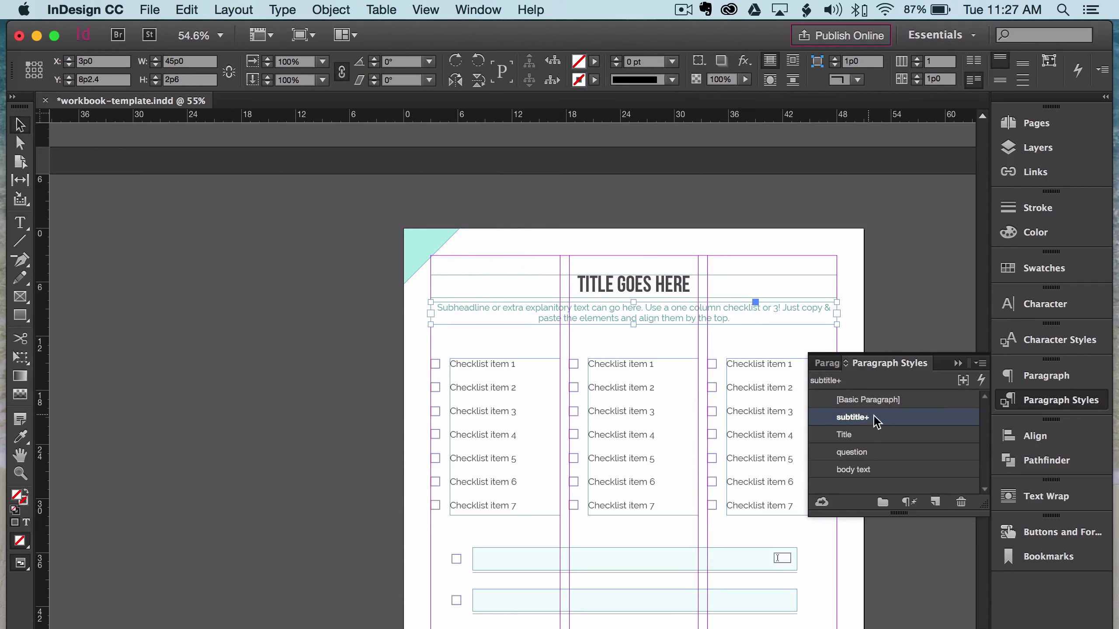
left_click(983, 364)
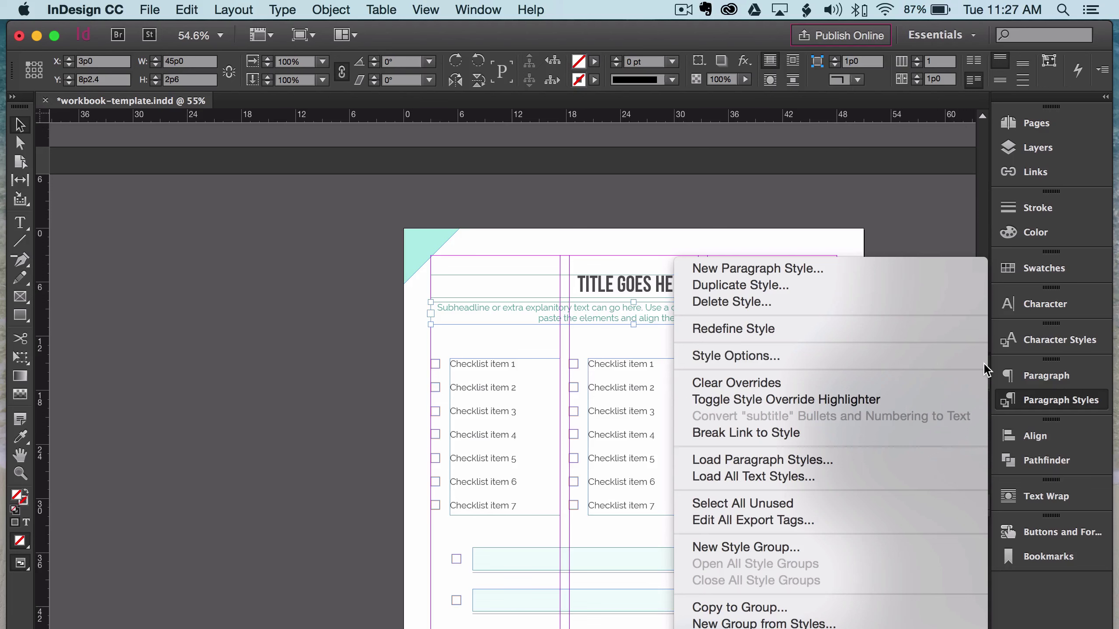
left_click(791, 330)
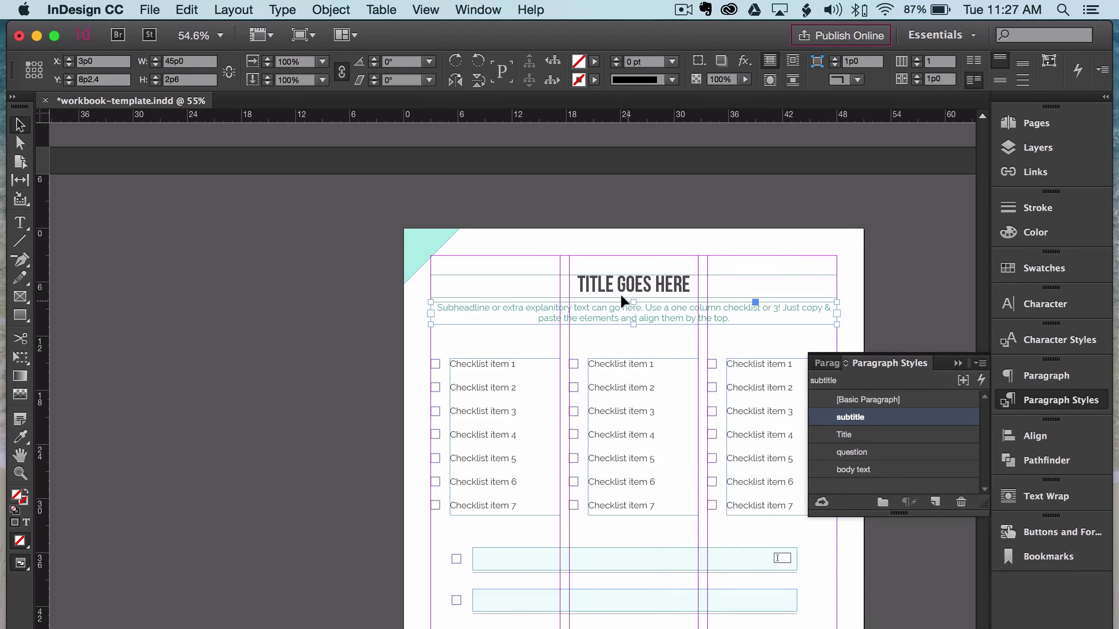
Apply the subtitle style to the question page's subheadline
scroll(467, 339, "down", 3)
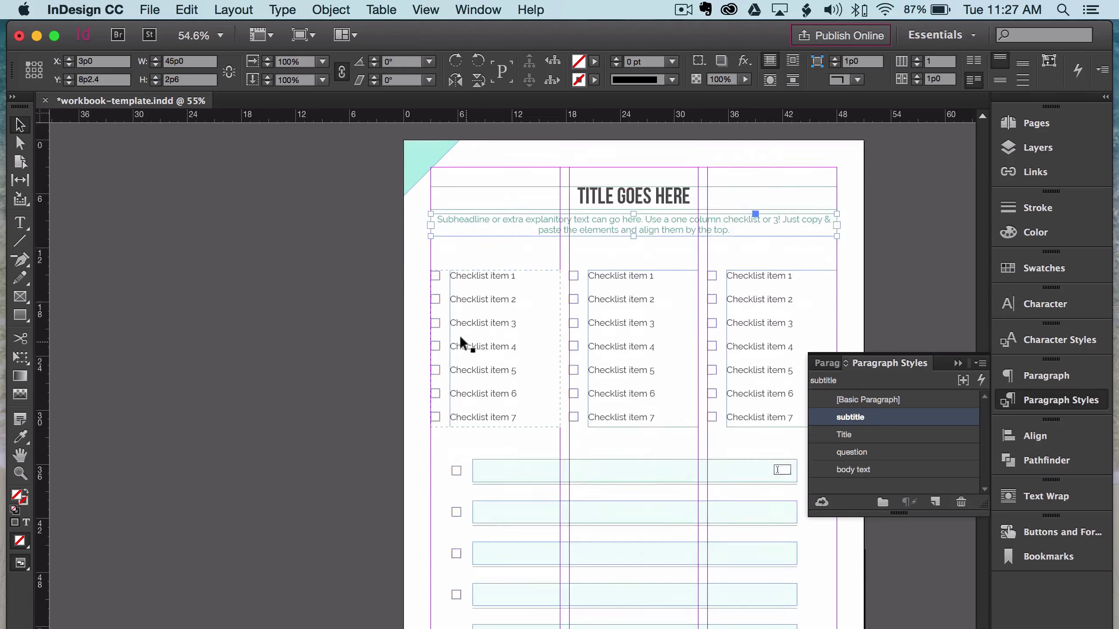
scroll(465, 335, "up", 20)
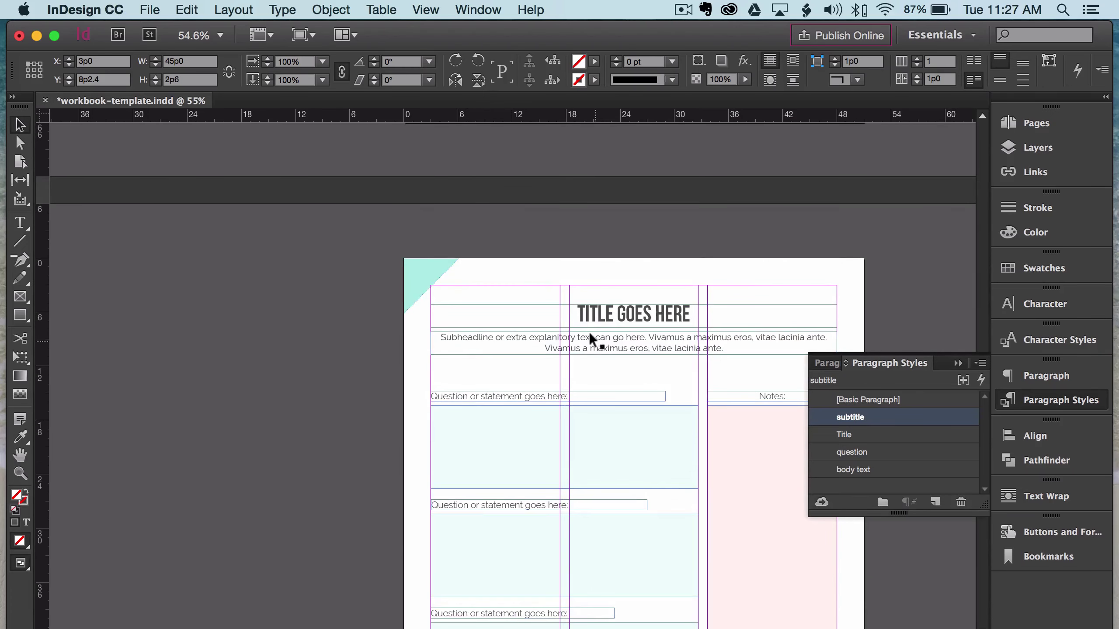
left_click(609, 332)
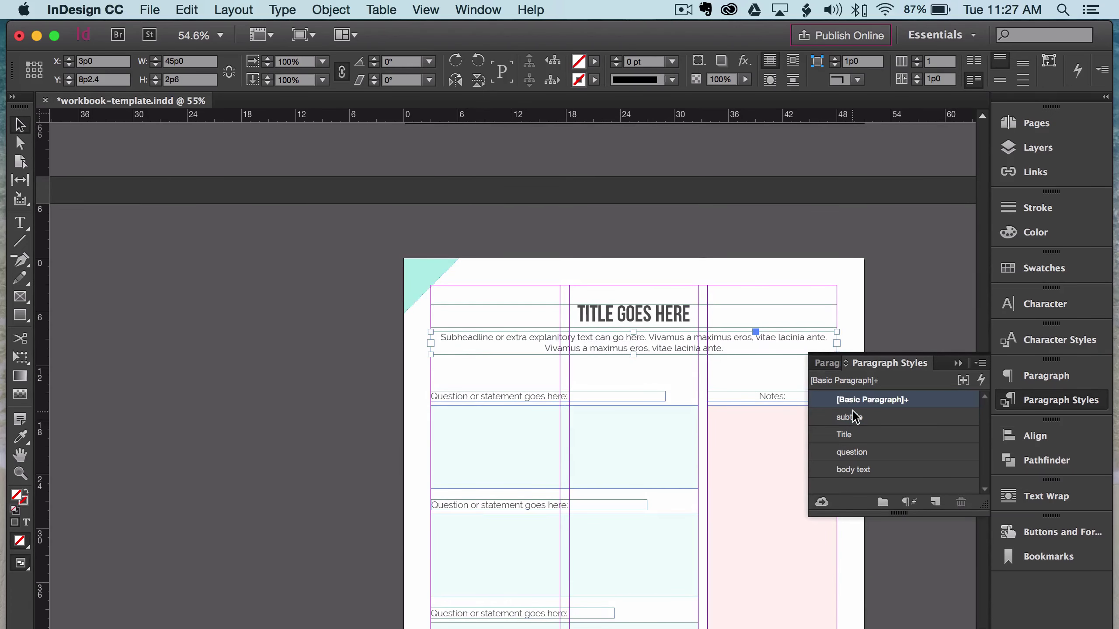
left_click(877, 416)
left_click(739, 356)
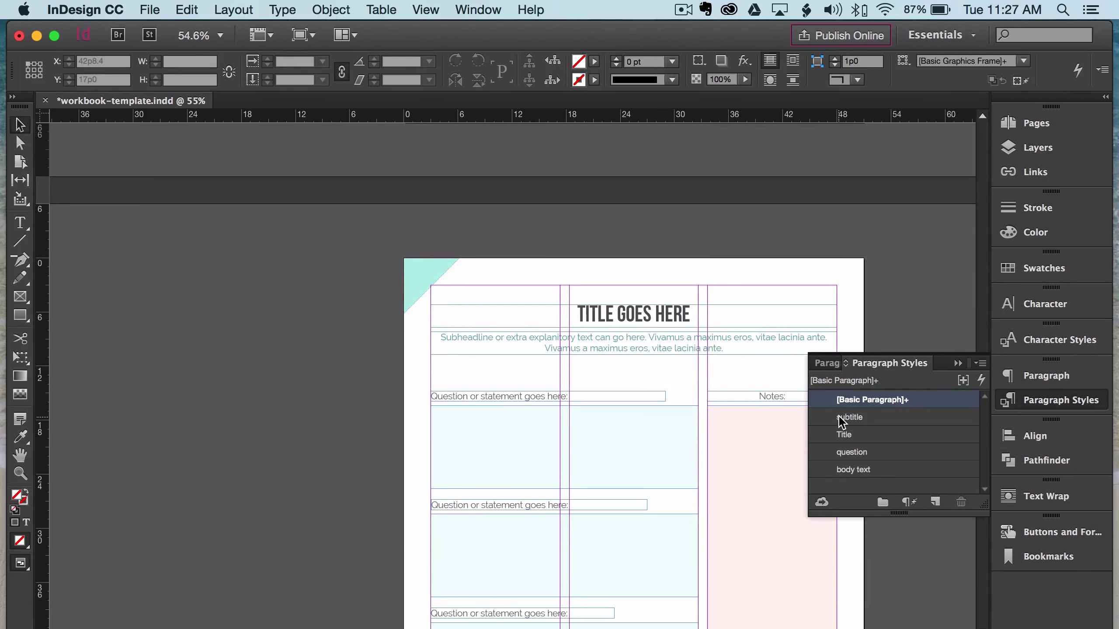
Return to the question-and-notes page and collapse the Paragraph Styles panel
scroll(572, 427, "down", 10)
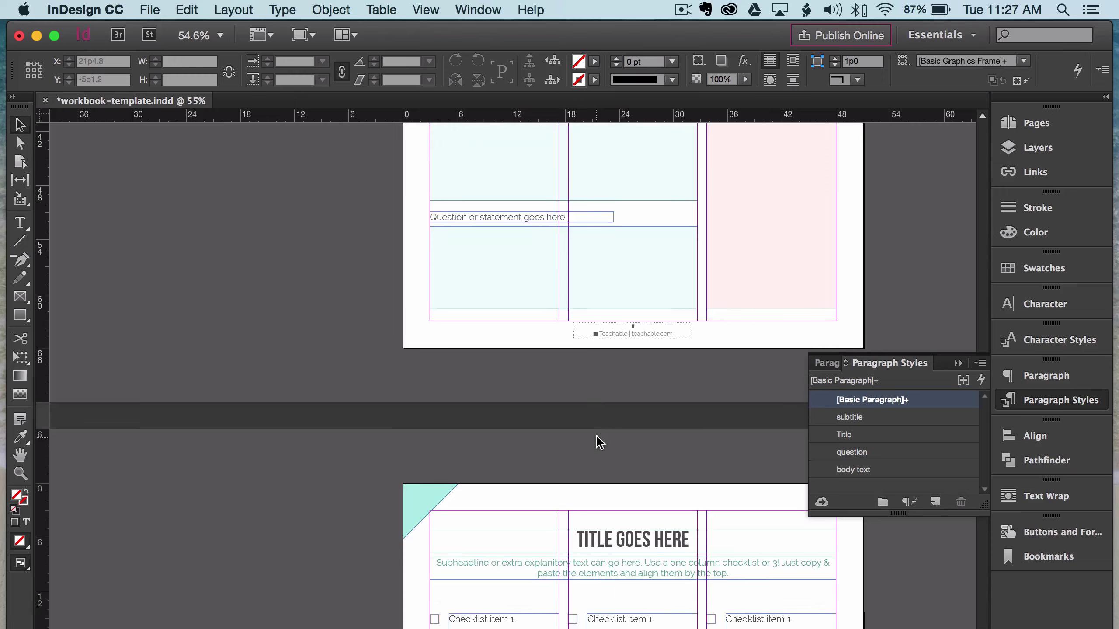
scroll(596, 440, "down", 10)
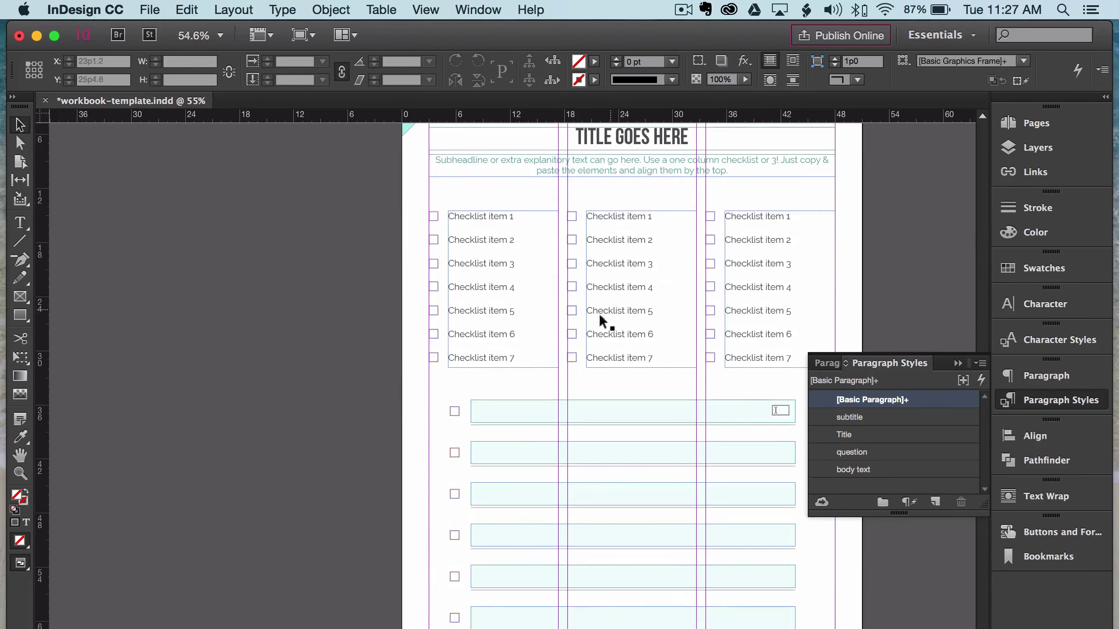
scroll(596, 328, "up", 2)
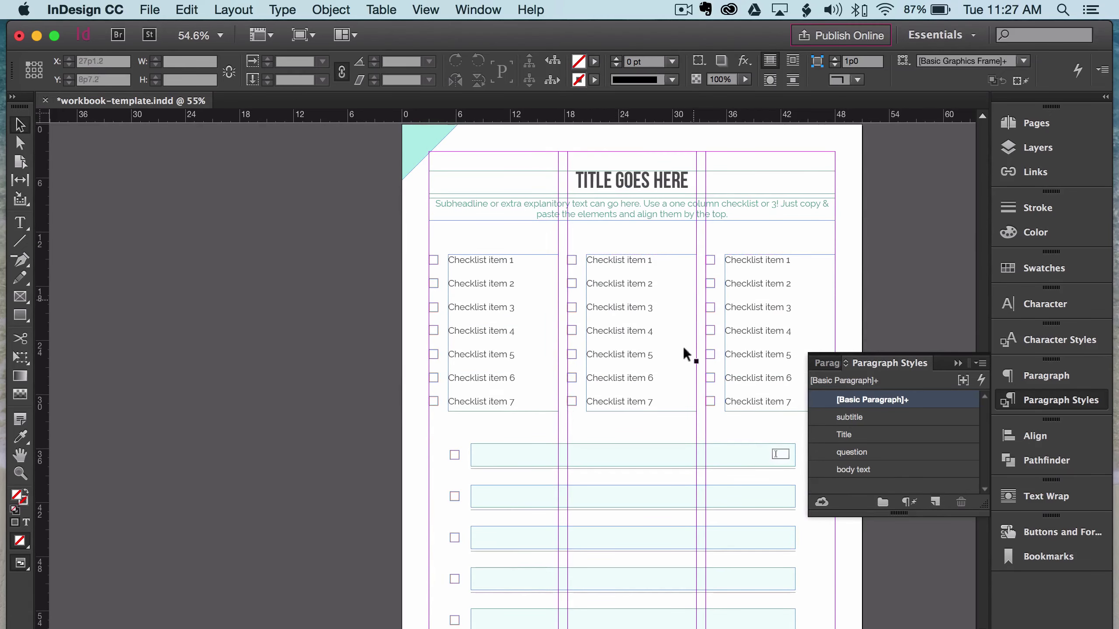
scroll(705, 194, "up", 4)
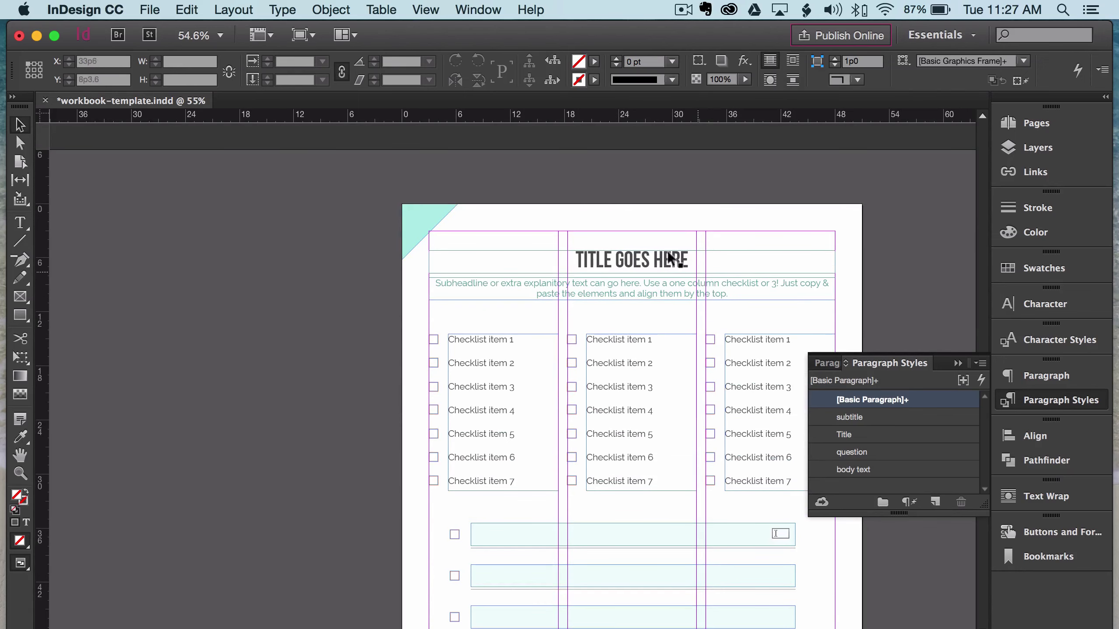
left_click(679, 265)
scroll(680, 266, "up", 4)
left_click(681, 265)
scroll(701, 269, "up", 20)
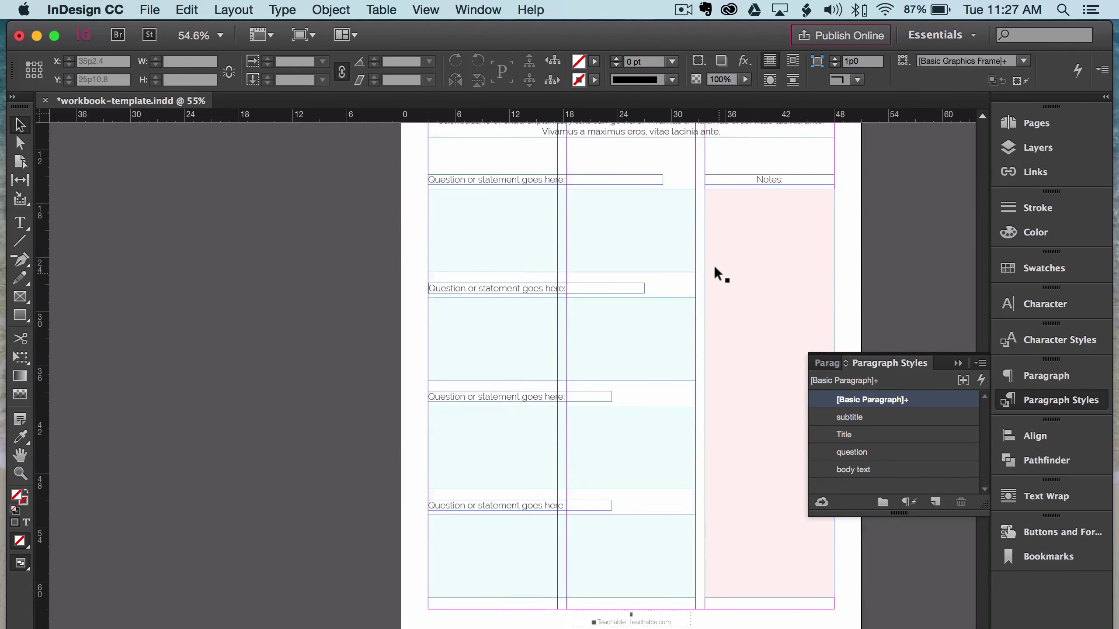
scroll(715, 268, "up", 9)
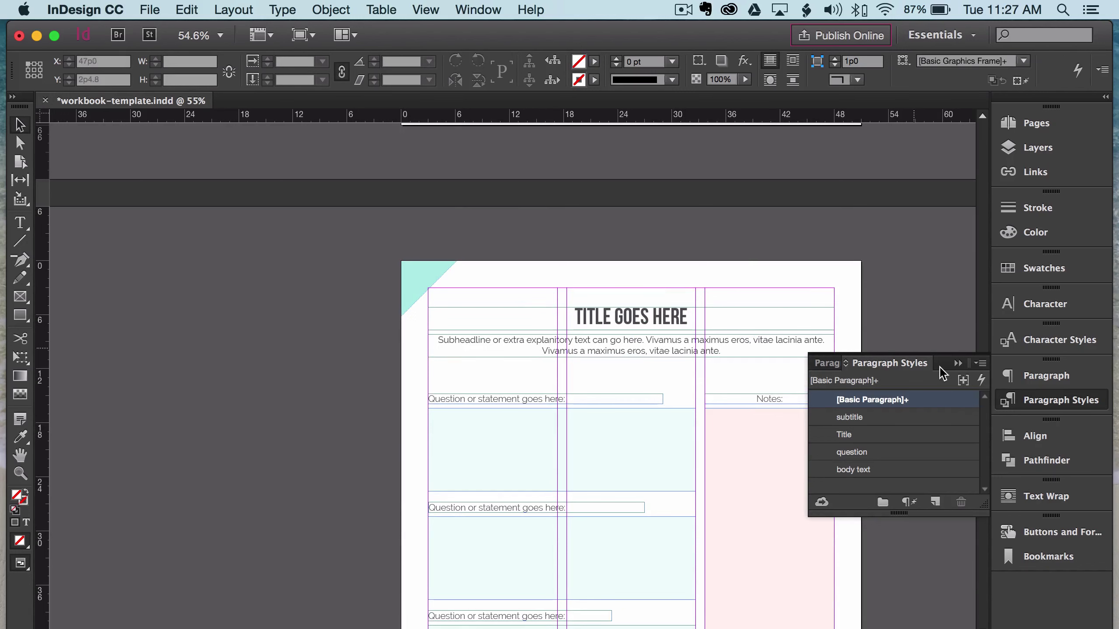
left_click(958, 363)
scroll(936, 346, "right", 3)
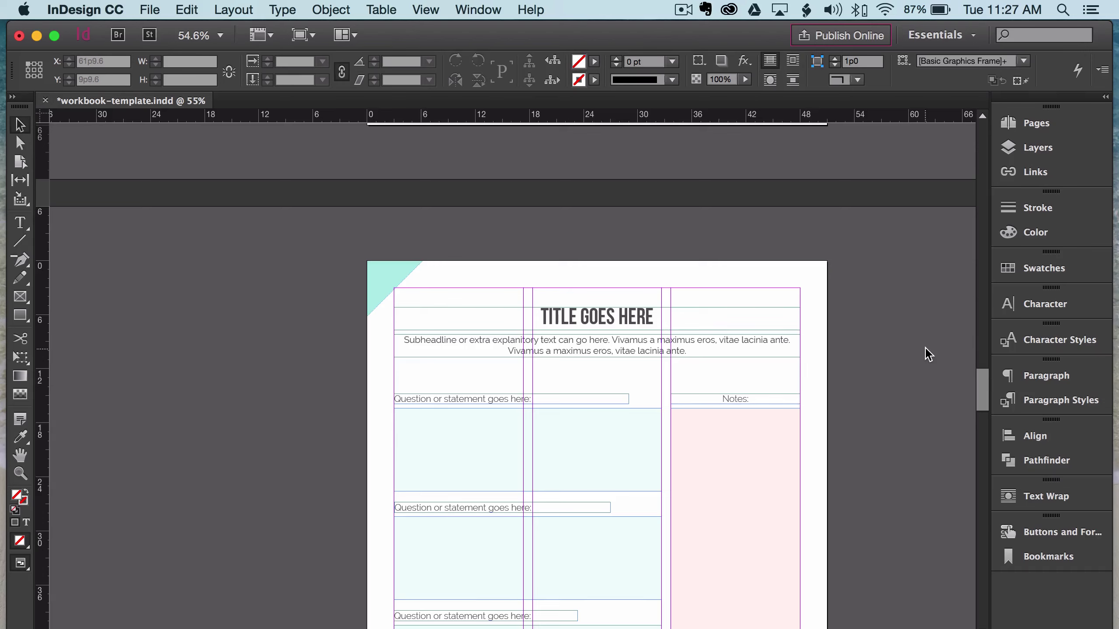
scroll(919, 370, "right", 6)
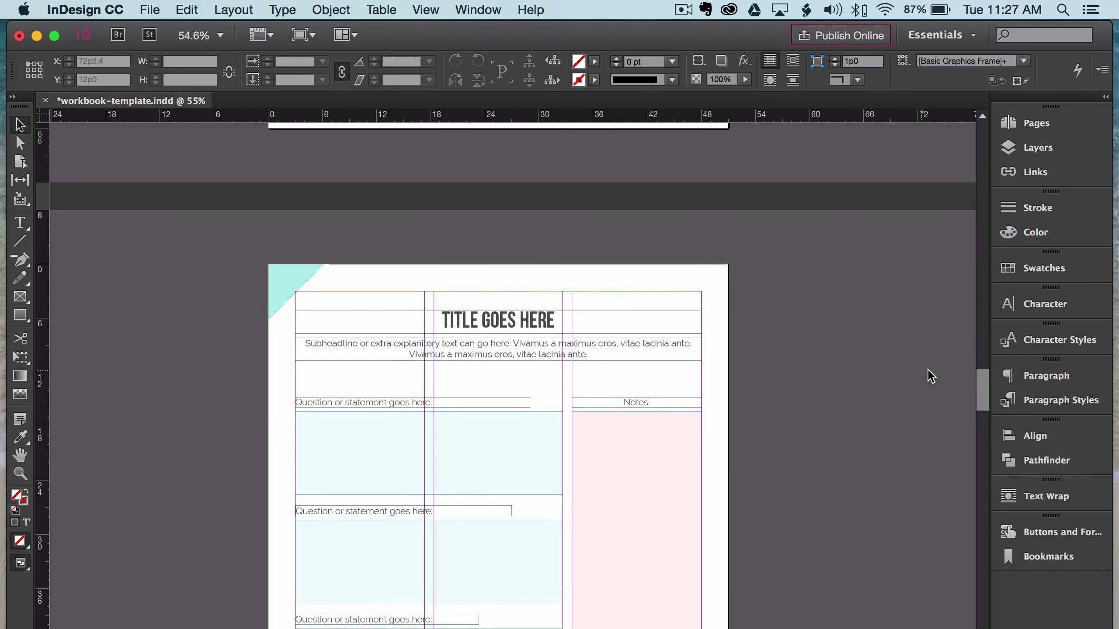